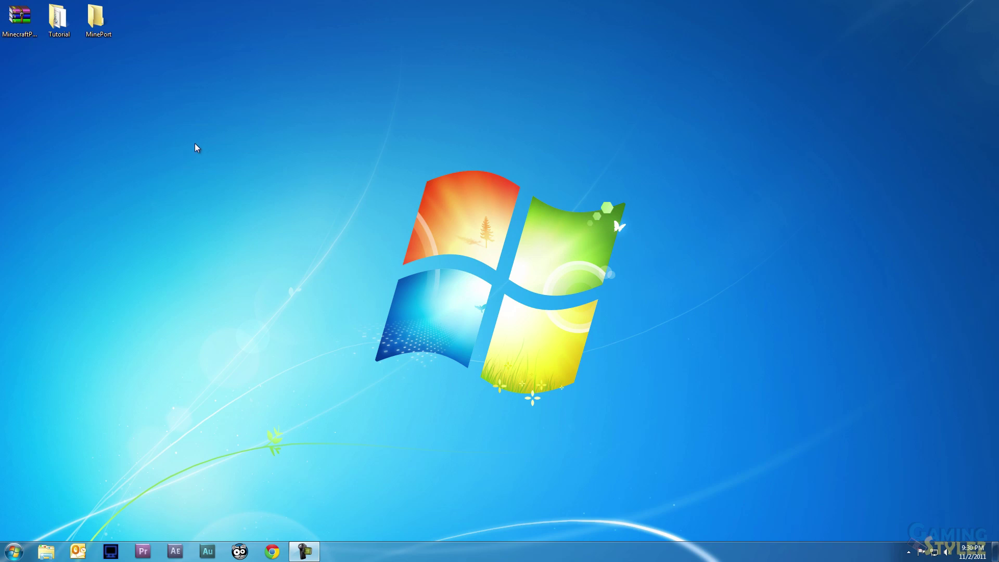
Open the MinePort folder and the MinecraftPortable2.6.zip archive in WinRAR side by side.
{"action": "double_click", "coordinate": [95, 23]}
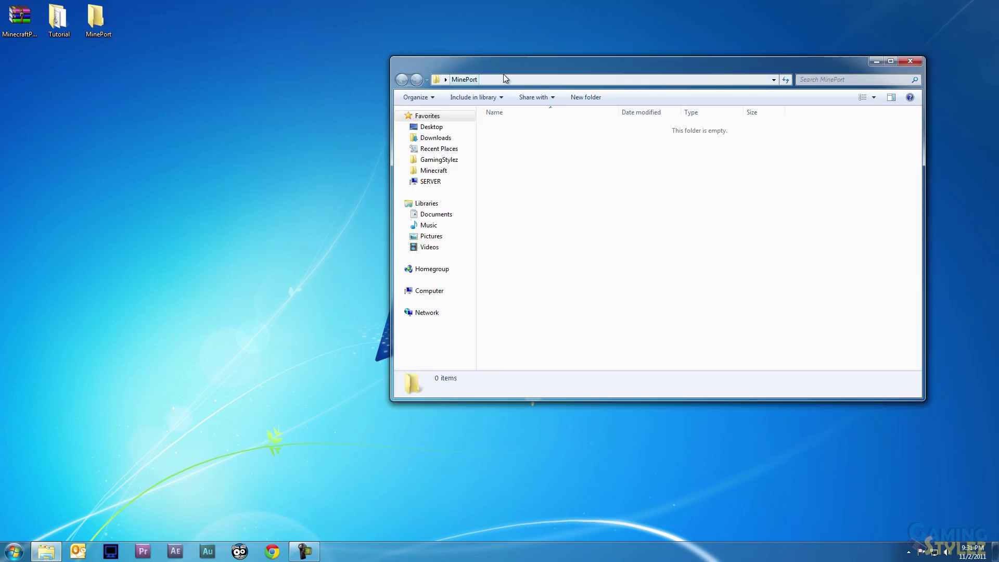
{"action": "left_click_drag", "start_coordinate": [523, 64], "coordinate": [517, 62]}
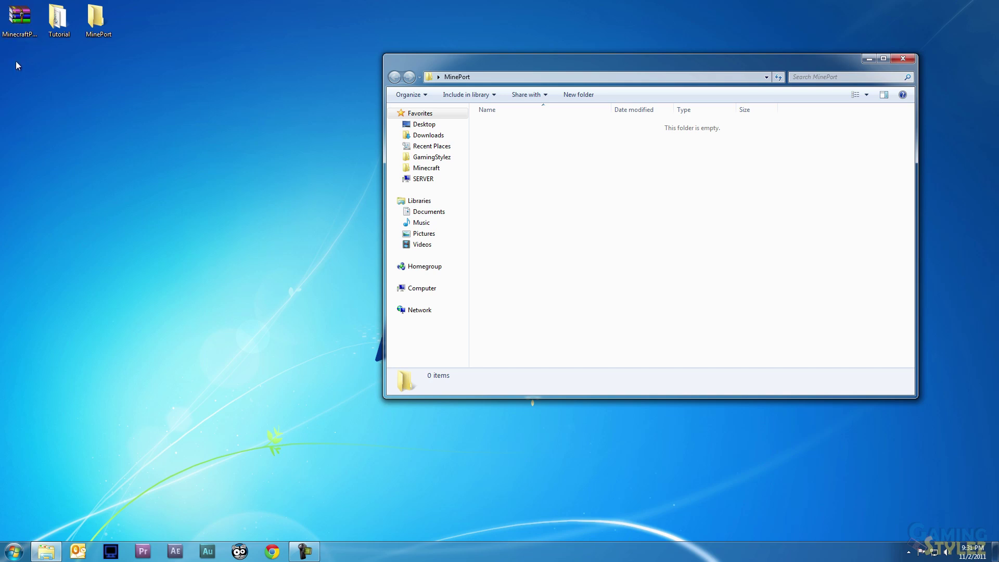
{"action": "left_click", "coordinate": [24, 22]}
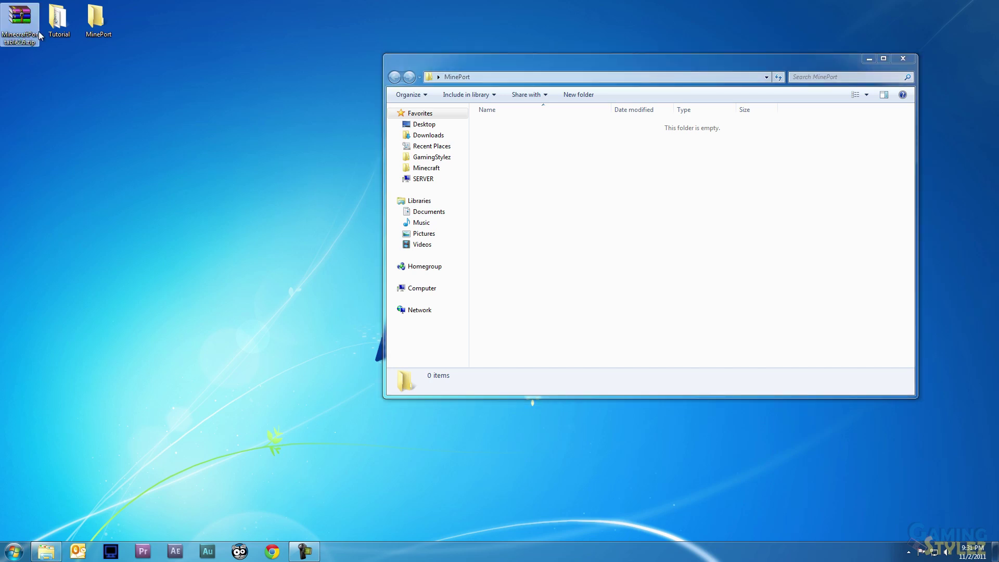
{"action": "double_click", "coordinate": [24, 22]}
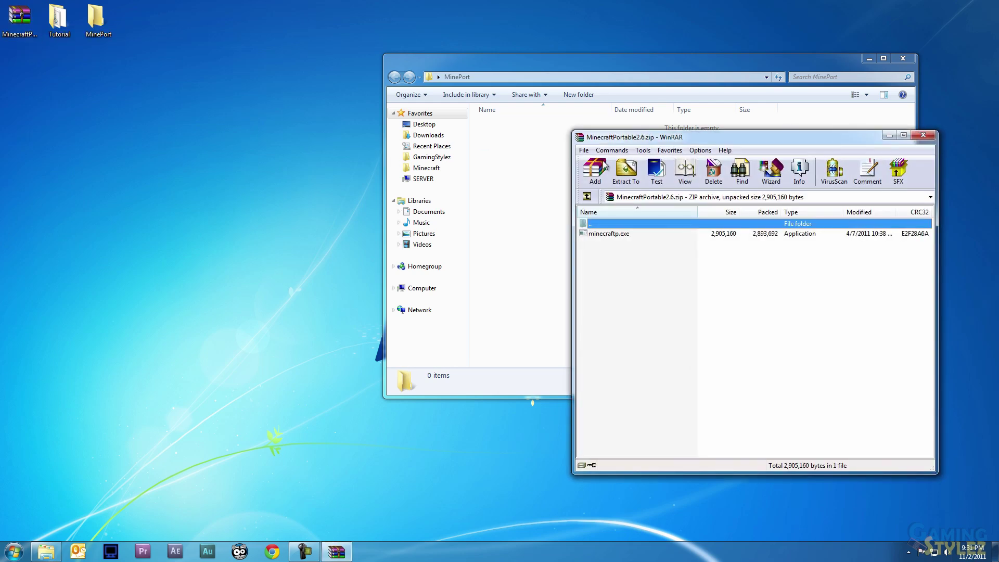
{"action": "left_click_drag", "start_coordinate": [686, 137], "coordinate": [144, 82]}
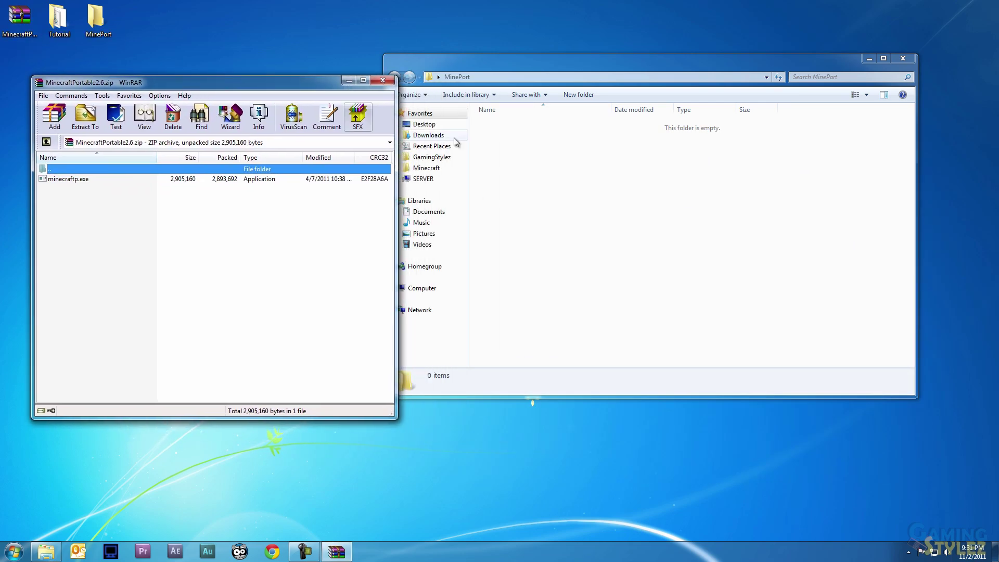
Create a new folder named Industrialized inside MinePort and open it.
{"action": "left_click", "coordinate": [572, 165]}
{"action": "left_click", "coordinate": [586, 96]}
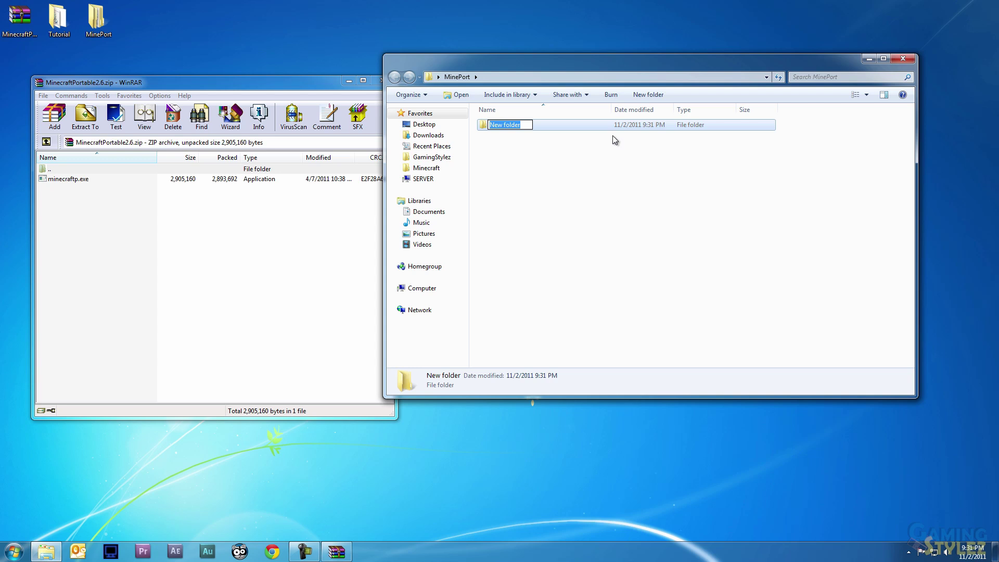
{"action": "type", "text": "Industrialized"}
{"action": "left_click", "coordinate": [577, 158]}
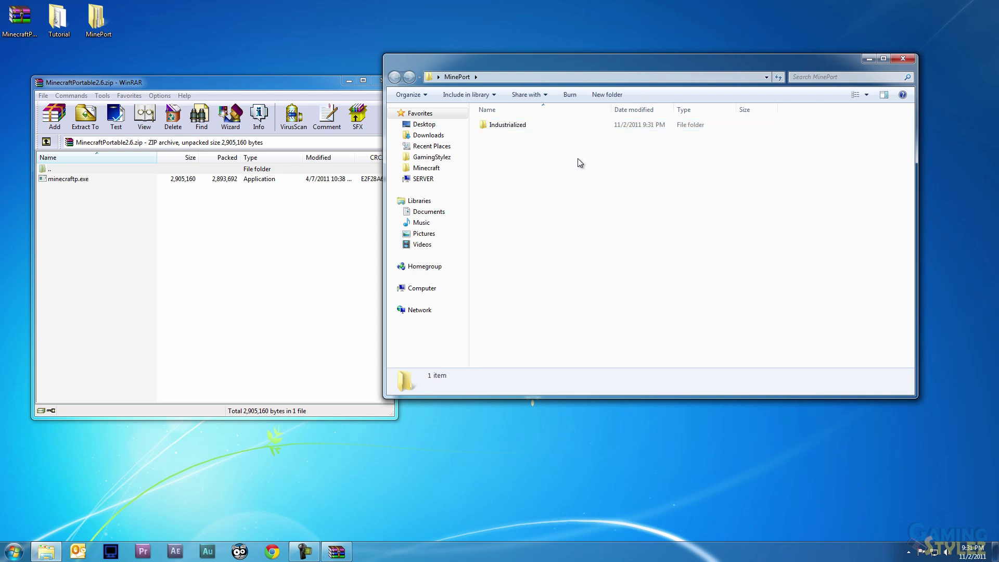
{"action": "double_click", "coordinate": [498, 129]}
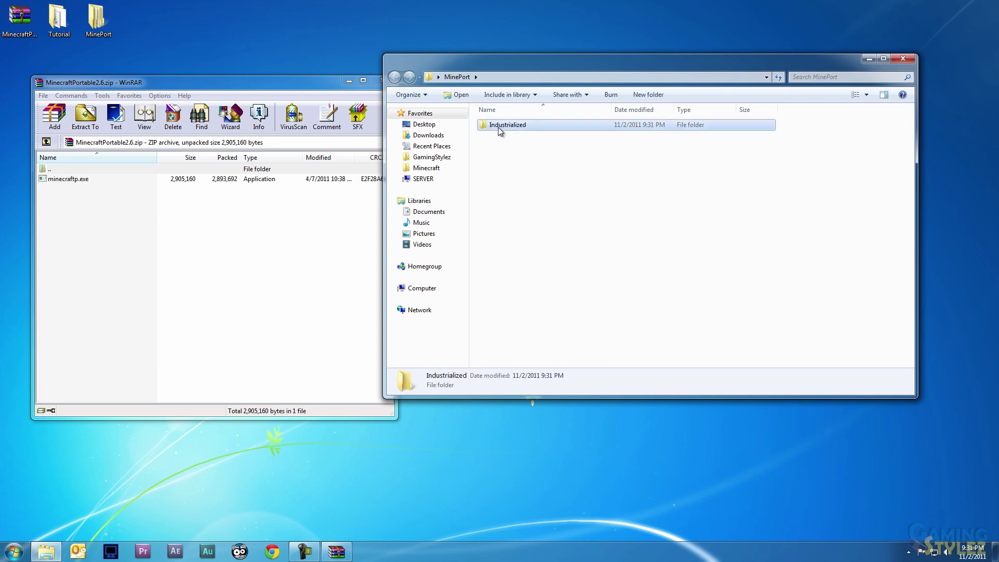
Extract minecraftp.exe from the archive into Industrialized, then close WinRAR.
{"action": "left_click", "coordinate": [50, 179]}
{"action": "left_click_drag", "start_coordinate": [50, 179], "coordinate": [607, 200]}
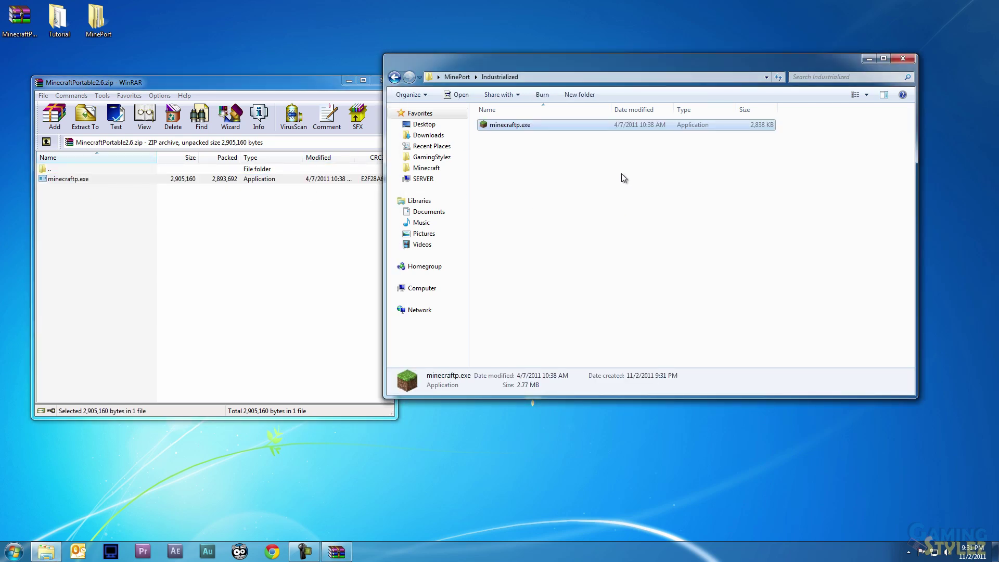
{"action": "left_click", "coordinate": [370, 82]}
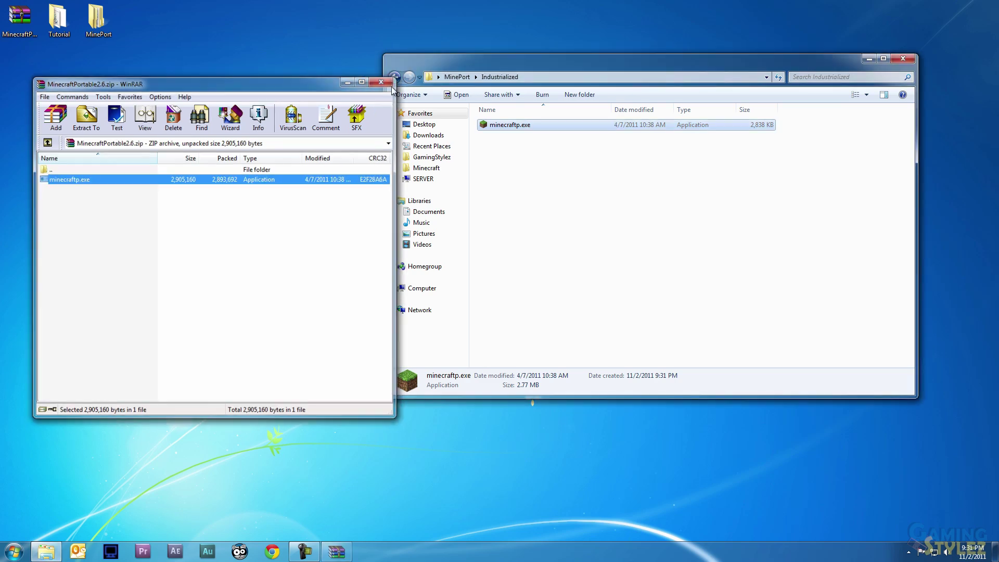
{"action": "left_click", "coordinate": [385, 81]}
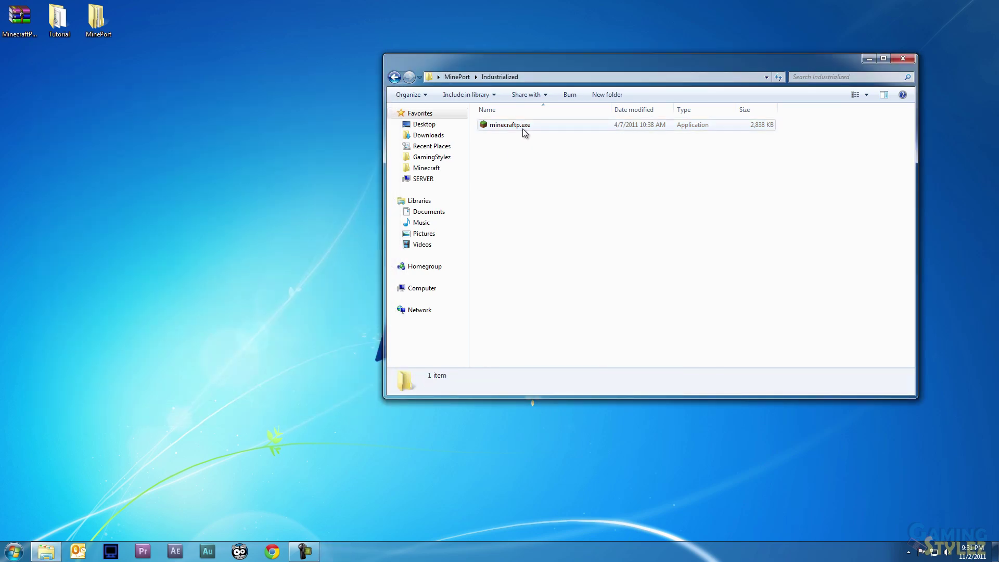
{"action": "key", "text": "alt"}
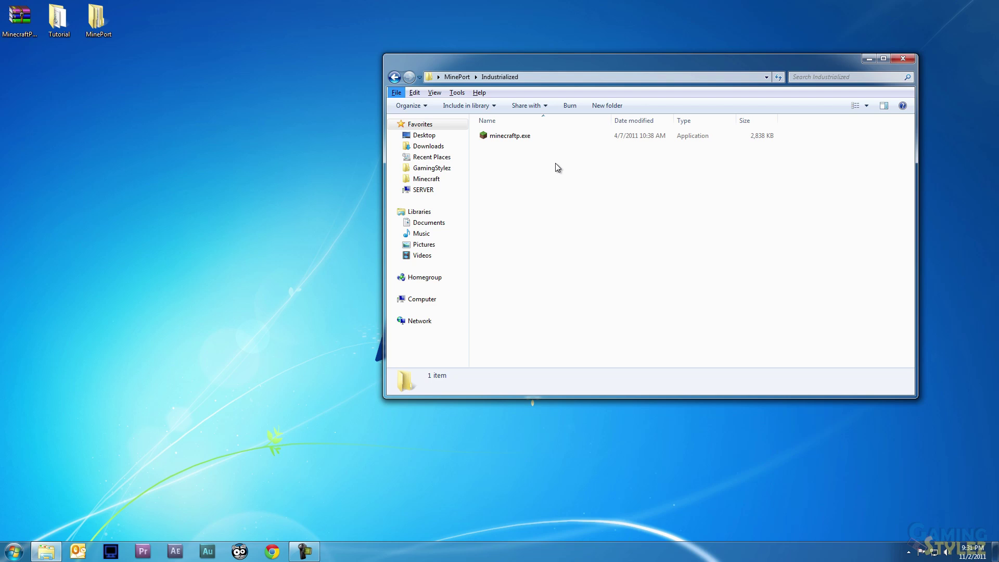
{"action": "left_click", "coordinate": [456, 93]}
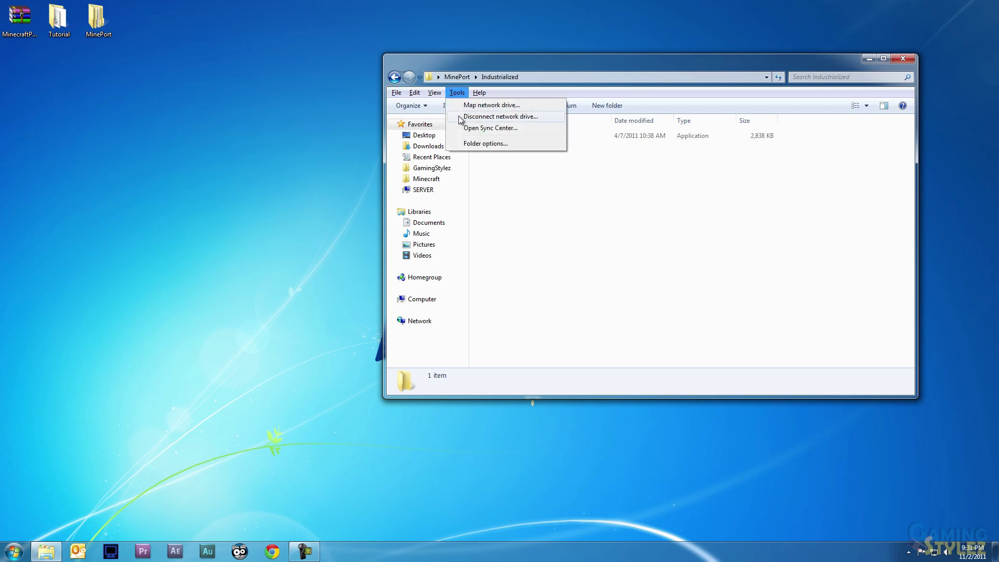
{"action": "left_click", "coordinate": [467, 146]}
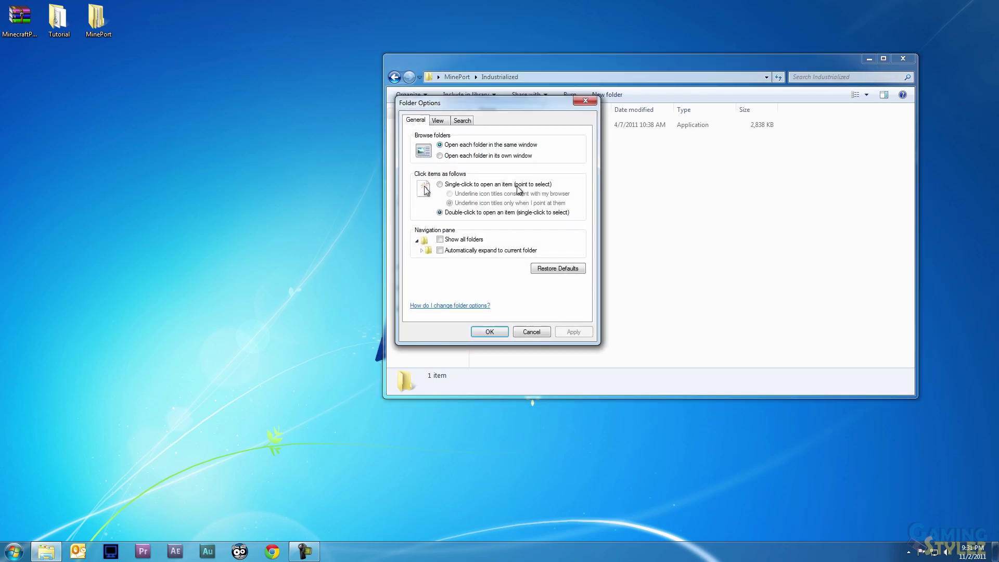
{"action": "left_click", "coordinate": [441, 122]}
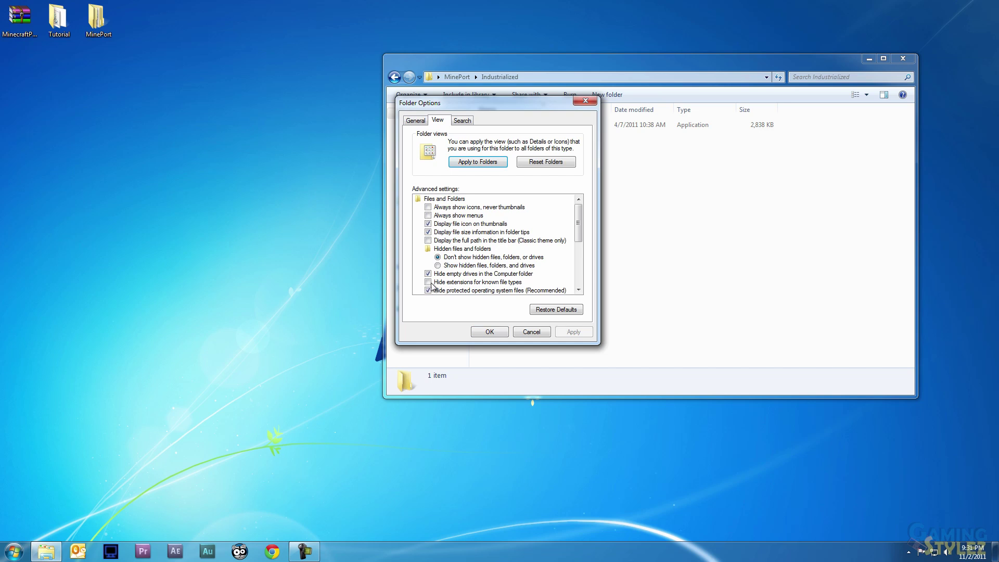
{"action": "left_click", "coordinate": [492, 332]}
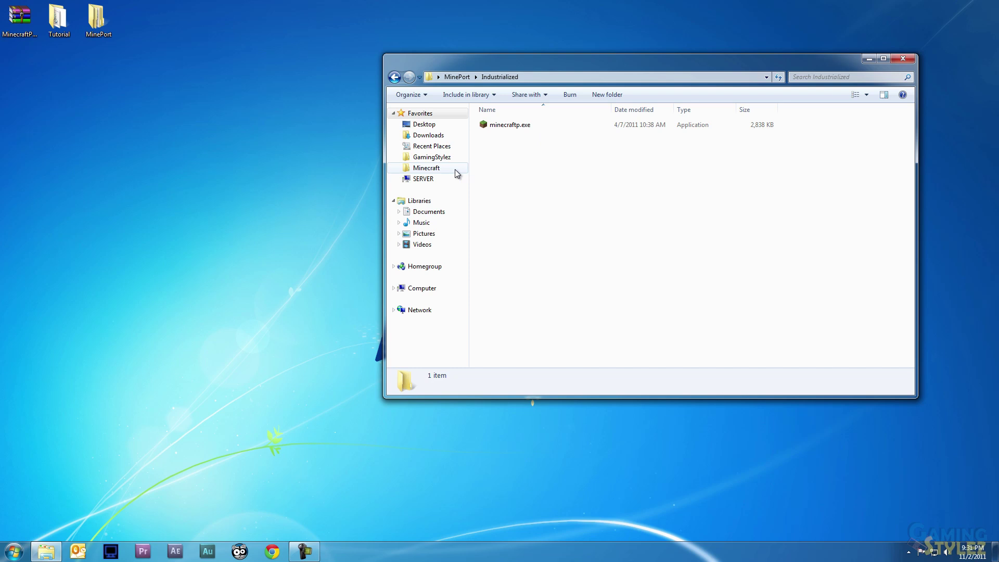
Run minecraftp.exe and log in with the account username and remembered password, retrying until the download starts.
{"action": "double_click", "coordinate": [505, 127]}
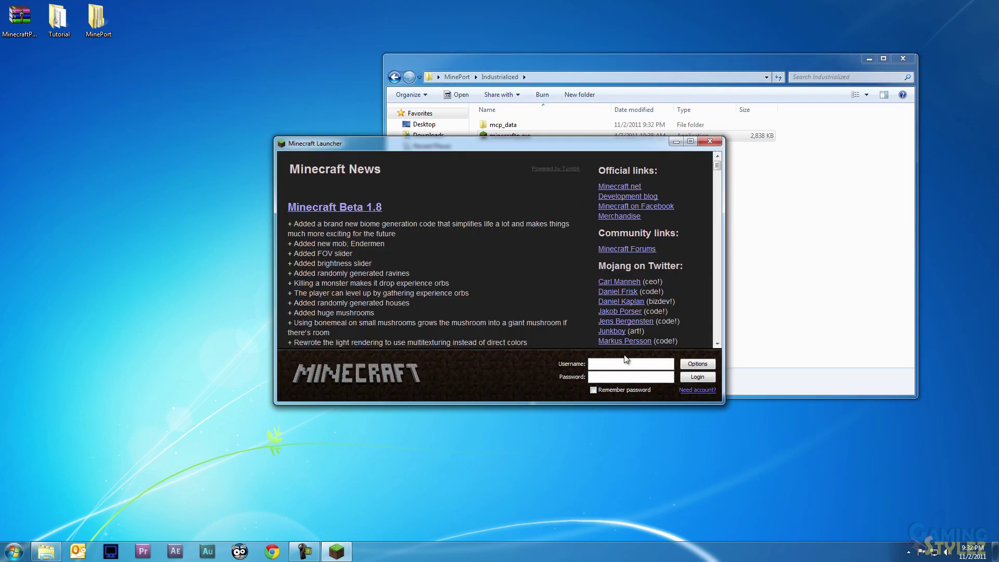
{"action": "left_click", "coordinate": [622, 361]}
{"action": "type", "text": "stylez84"}
{"action": "left_click", "coordinate": [593, 390]}
{"action": "left_click", "coordinate": [697, 377]}
{"action": "left_click", "coordinate": [689, 365]}
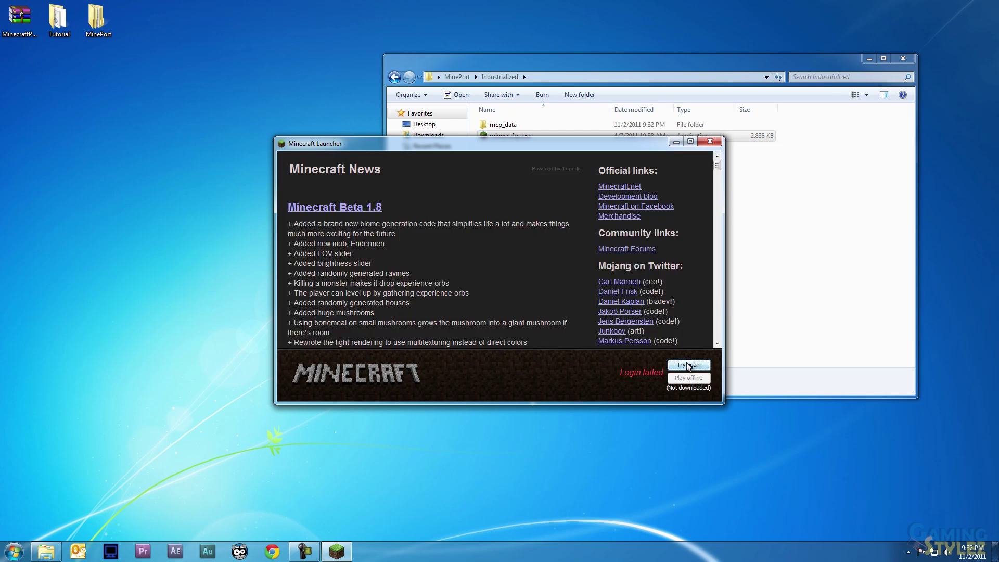
{"action": "left_click", "coordinate": [689, 379]}
{"action": "left_click", "coordinate": [696, 367]}
{"action": "left_click", "coordinate": [694, 376]}
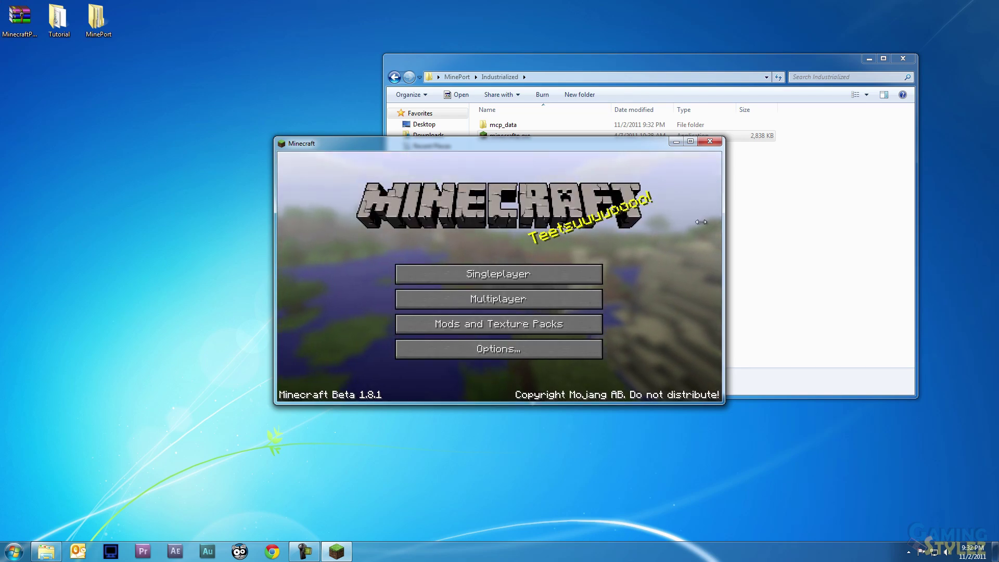
Close Minecraft and check Industrialized's new contents, returning to MinePort.
{"action": "left_click", "coordinate": [698, 146]}
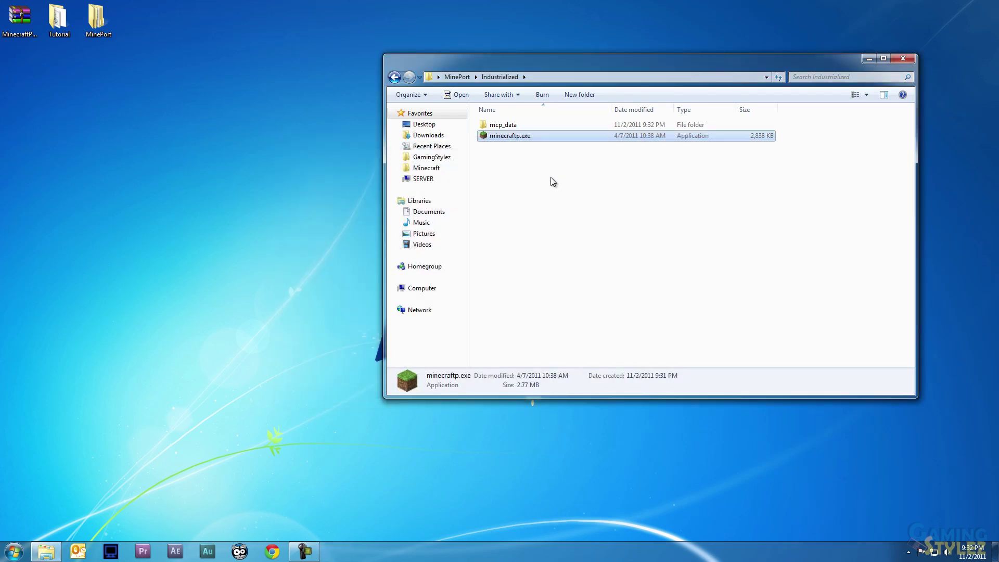
{"action": "left_click", "coordinate": [468, 77]}
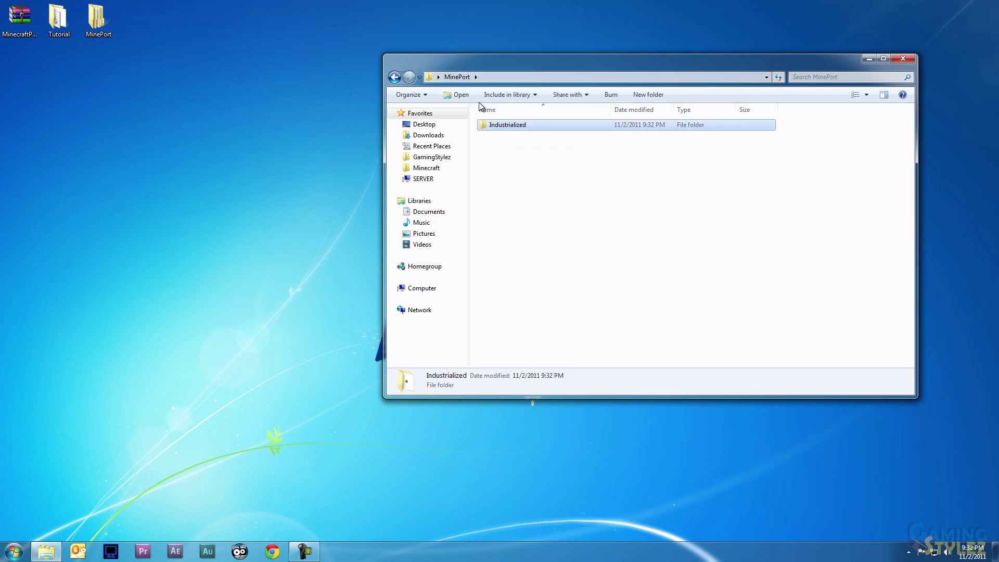
{"action": "left_click", "coordinate": [97, 19]}
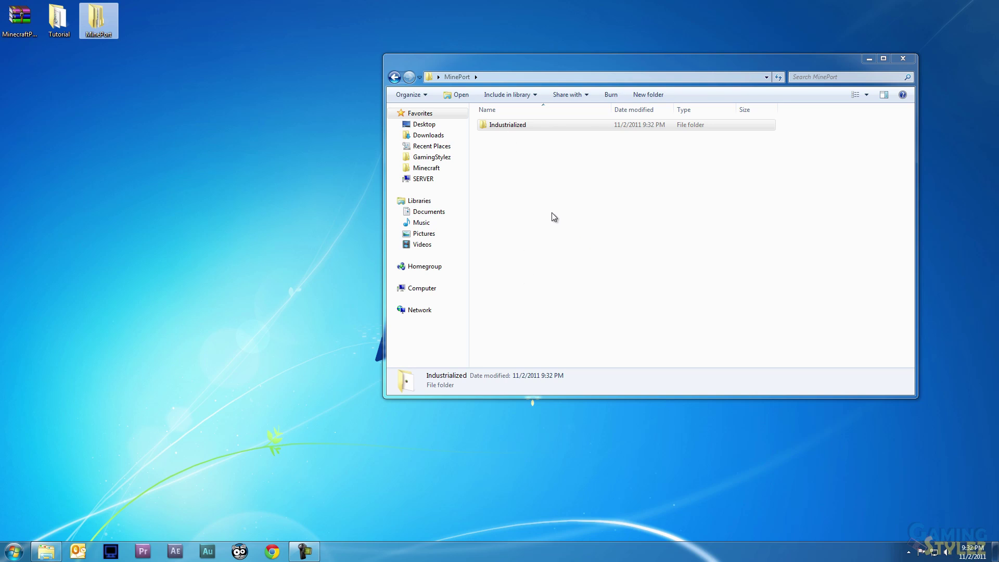
{"action": "left_click", "coordinate": [498, 126]}
{"action": "double_click", "coordinate": [498, 126]}
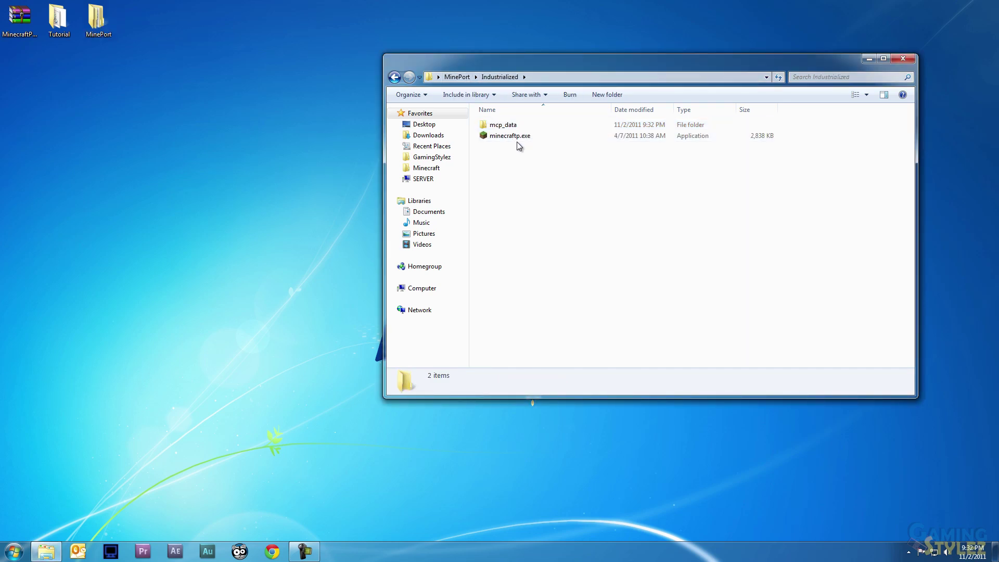
{"action": "left_click", "coordinate": [464, 80]}
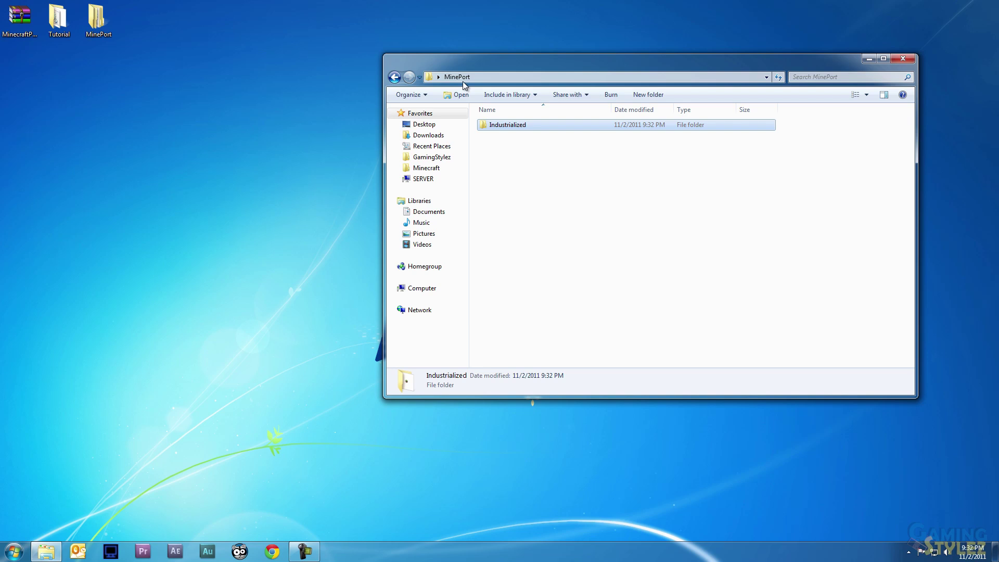
Copy and paste the Industrialized folder in MinePort, renaming the copy 181_template.
{"action": "right_click", "coordinate": [493, 129]}
{"action": "left_click", "coordinate": [525, 335]}
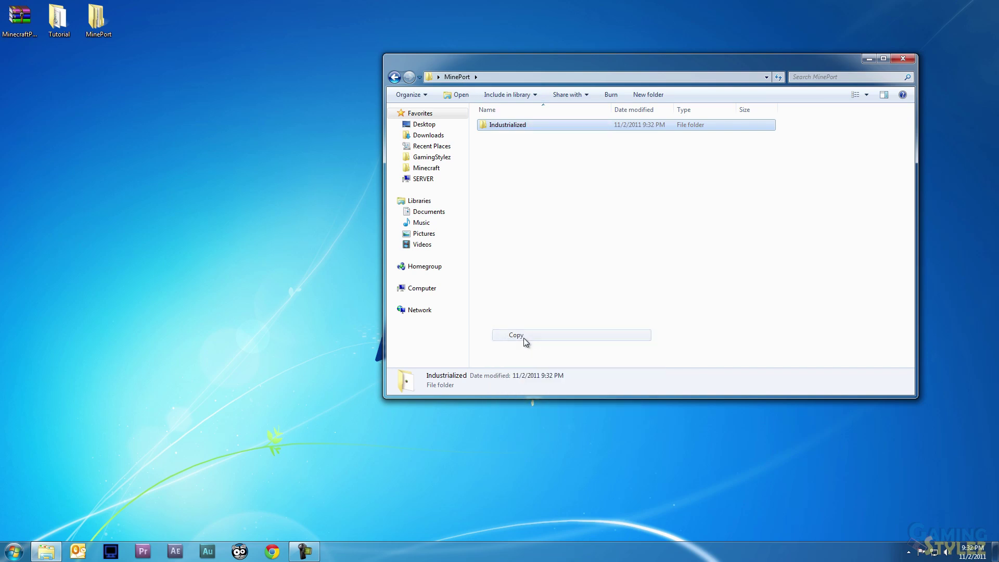
{"action": "right_click", "coordinate": [546, 237]}
{"action": "left_click", "coordinate": [583, 323]}
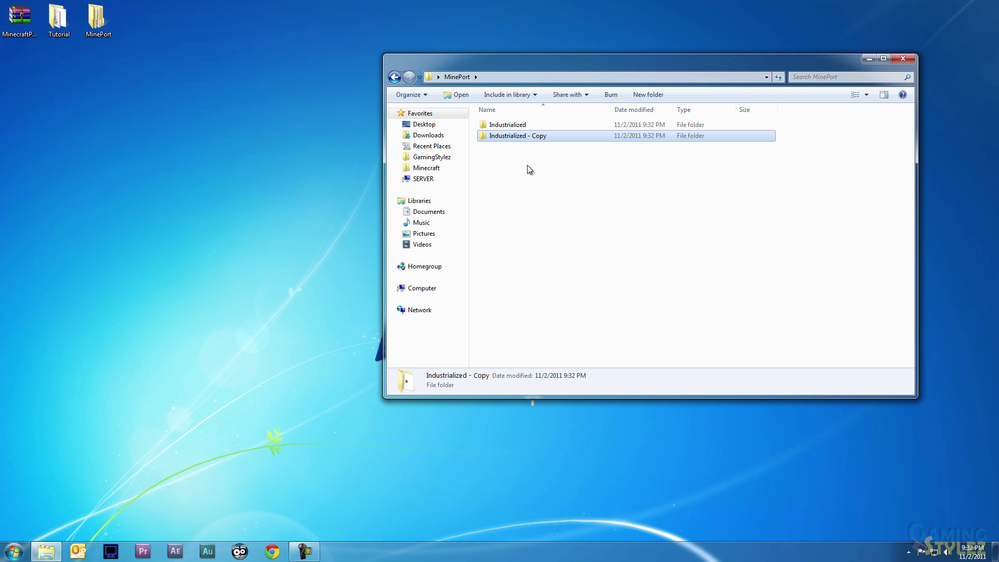
{"action": "left_click", "coordinate": [527, 135]}
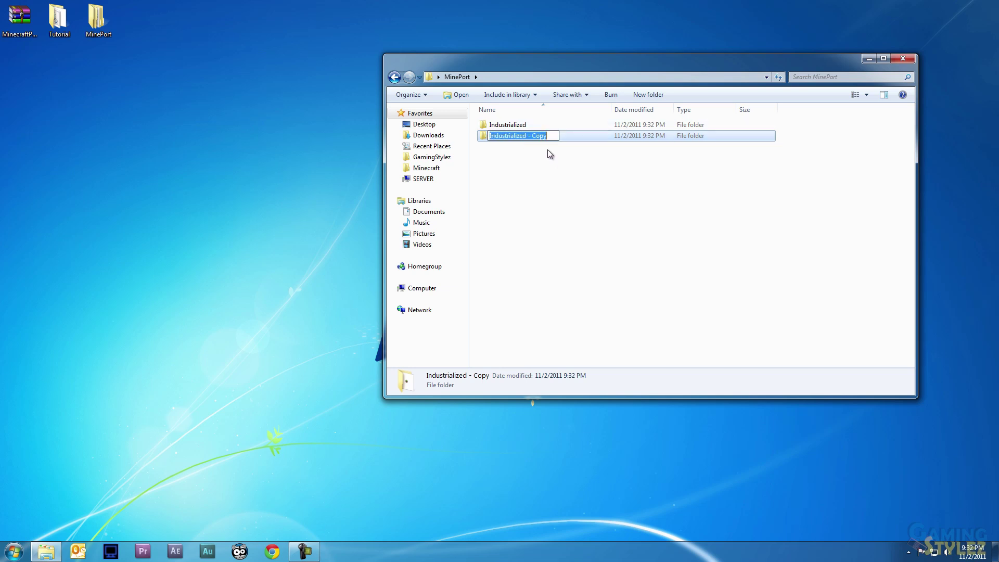
{"action": "type", "text": "181"}
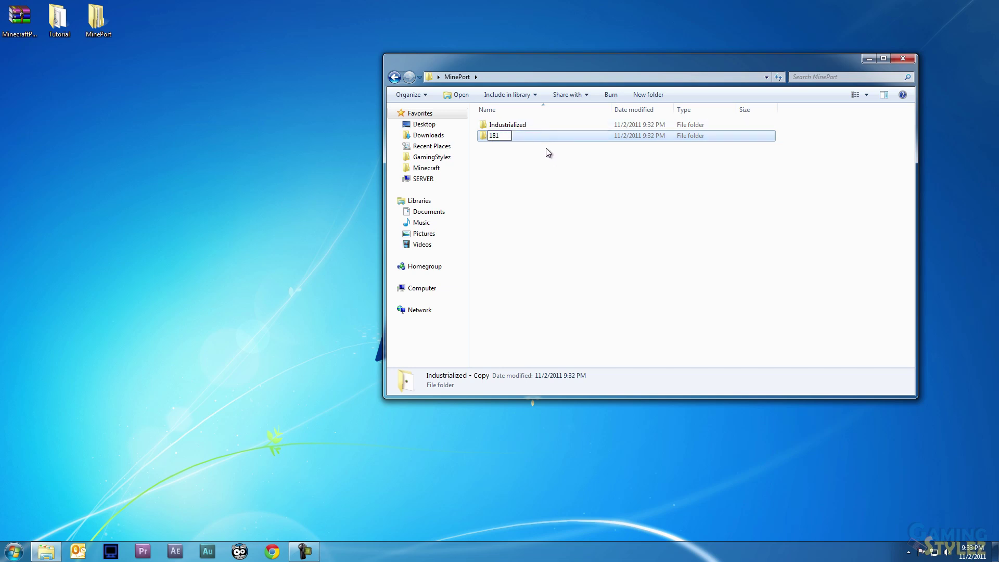
{"action": "type", "text": "_template"}
{"action": "key", "text": "Return"}
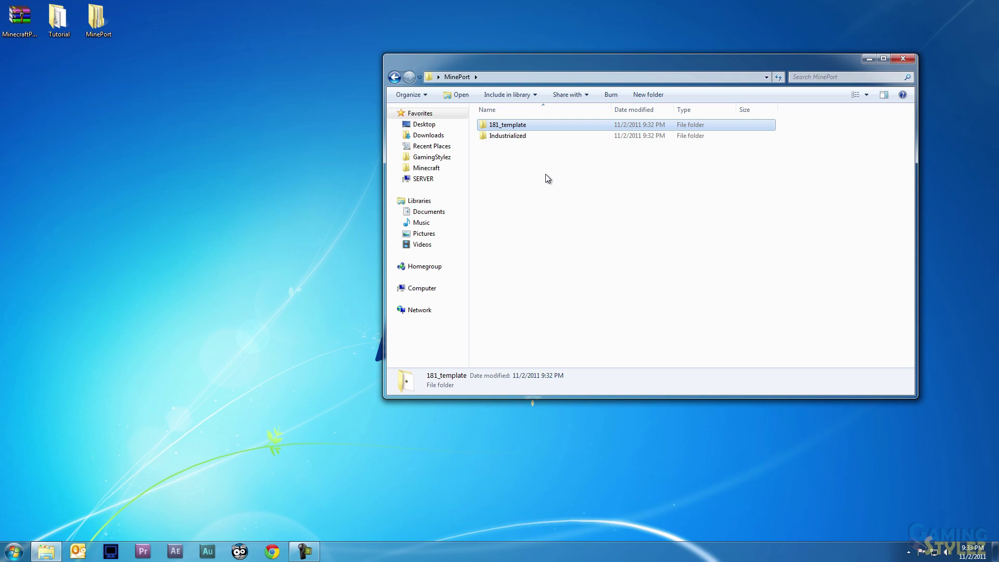
Open minecraft.jar from Industrialized\mcp_data\.minecraft\bin in WinRAR and move its window right.
{"action": "double_click", "coordinate": [500, 137]}
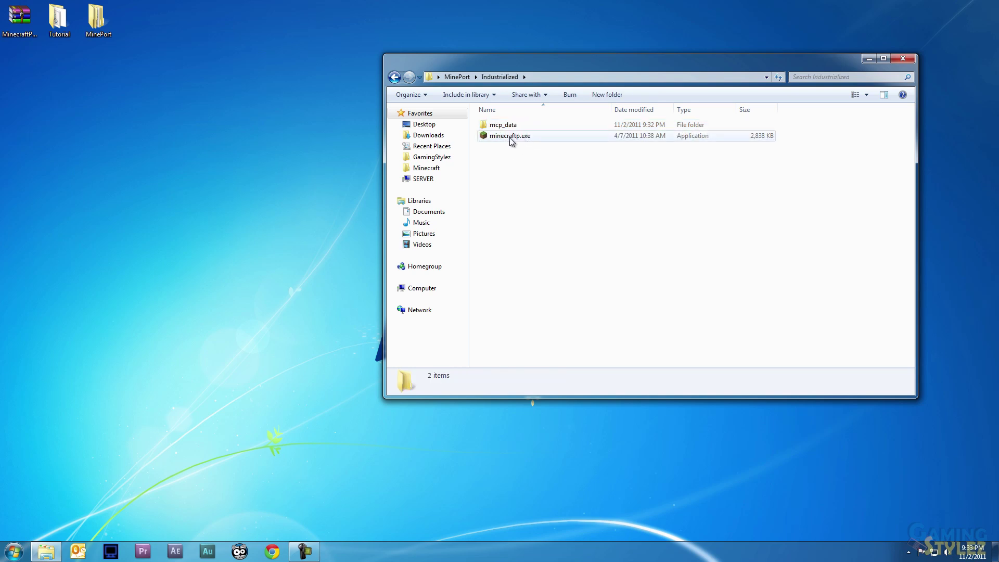
{"action": "double_click", "coordinate": [503, 125]}
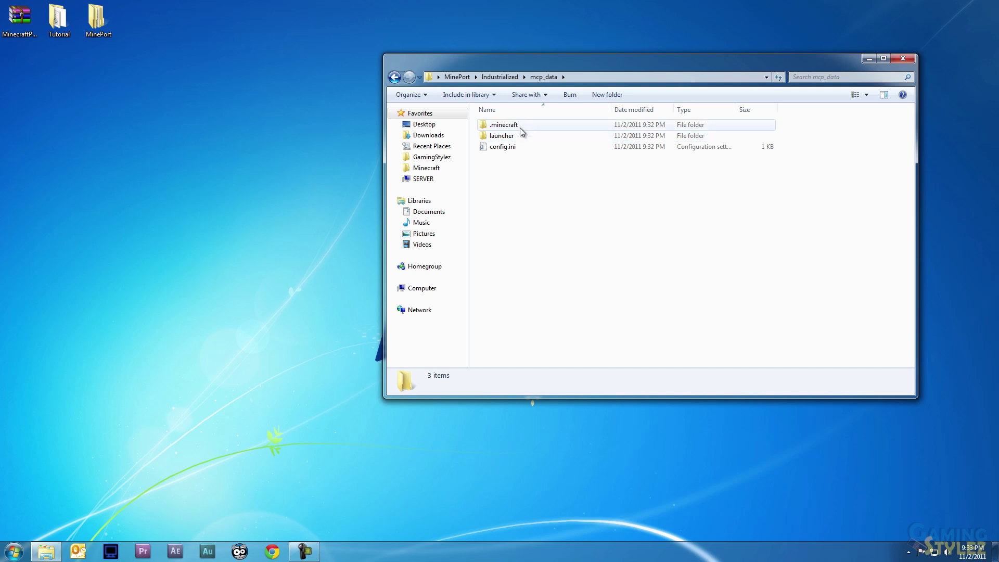
{"action": "double_click", "coordinate": [520, 127]}
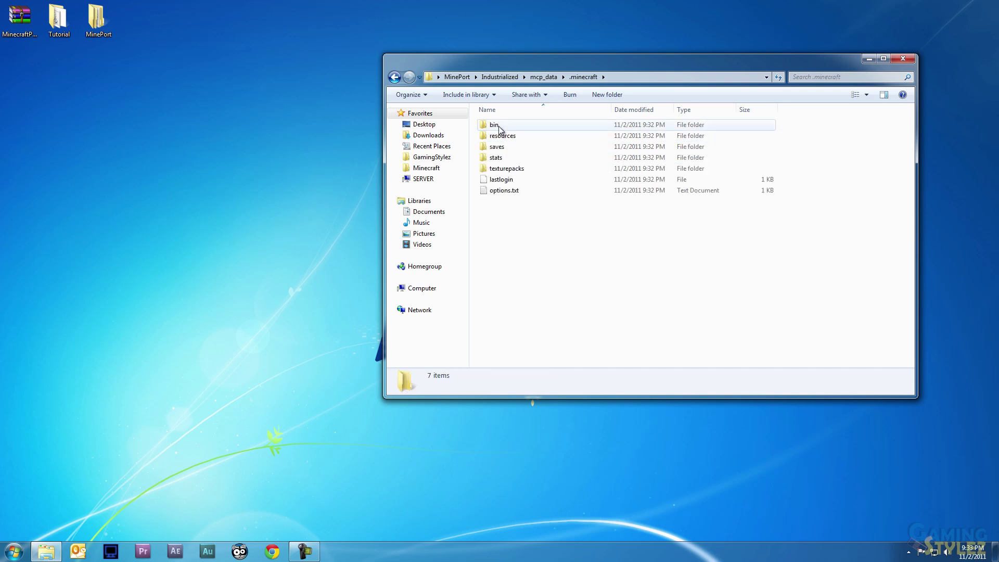
{"action": "double_click", "coordinate": [497, 128]}
{"action": "right_click", "coordinate": [503, 180]}
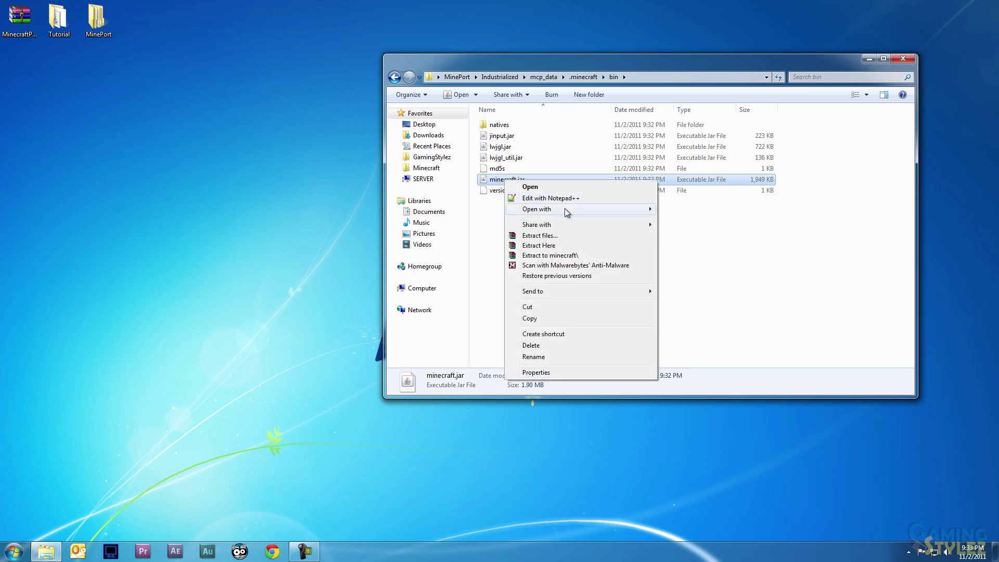
{"action": "mouse_move", "coordinate": [565, 208]}
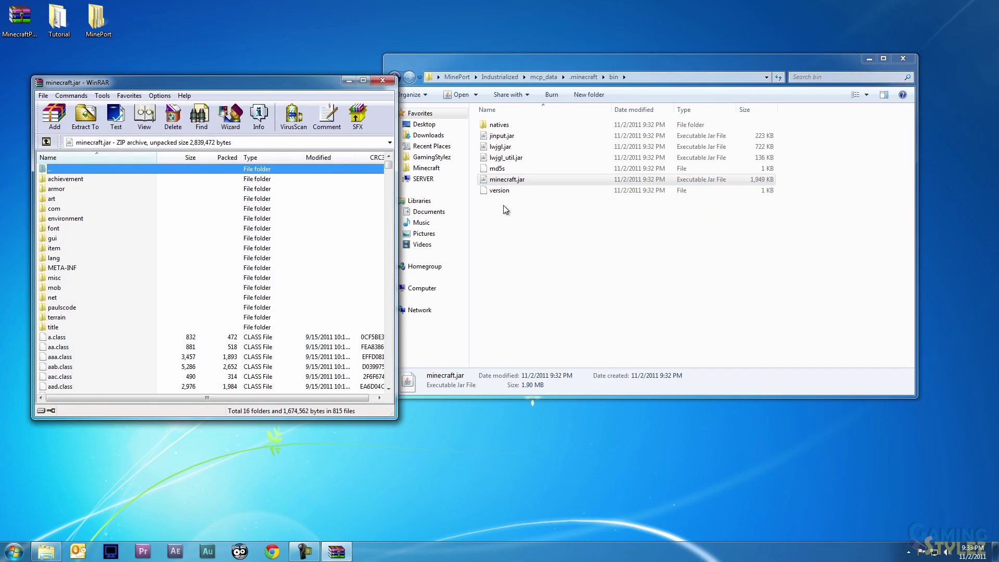
{"action": "left_click_drag", "start_coordinate": [284, 82], "coordinate": [782, 126]}
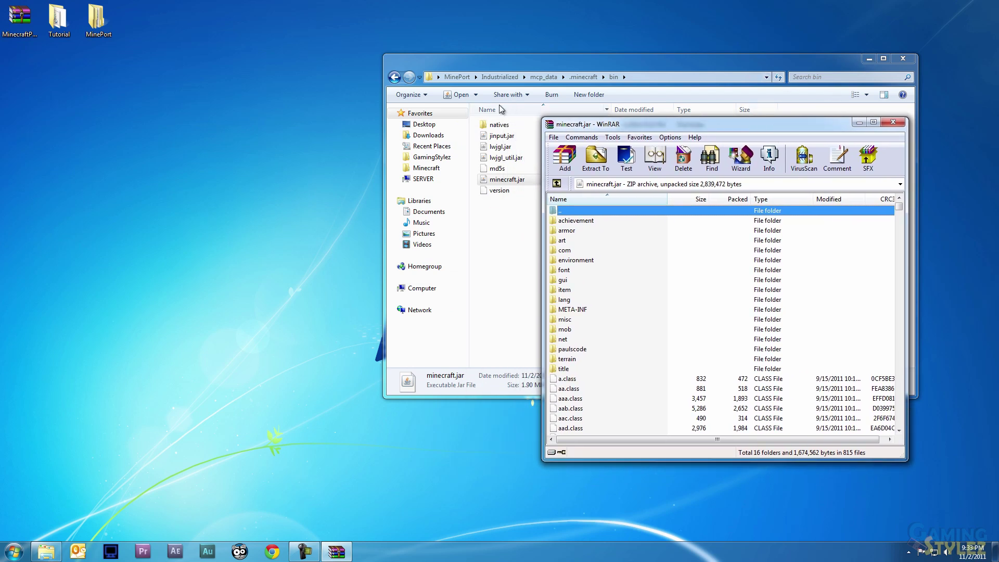
Snap the Tutorial folder to the left half and the minecraft.jar WinRAR window to the right half.
{"action": "double_click", "coordinate": [58, 18]}
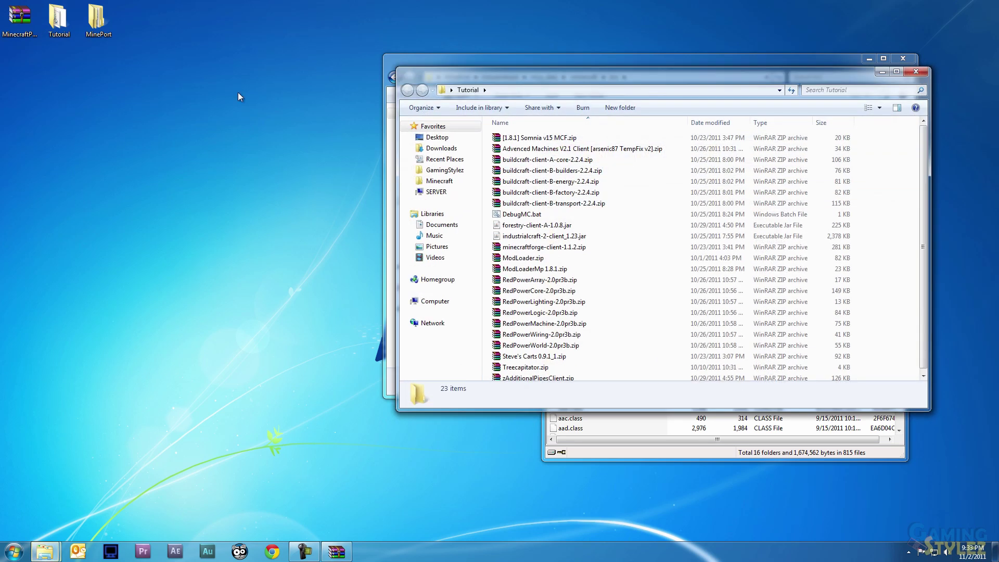
{"action": "left_click_drag", "start_coordinate": [586, 84], "coordinate": [415, 71]}
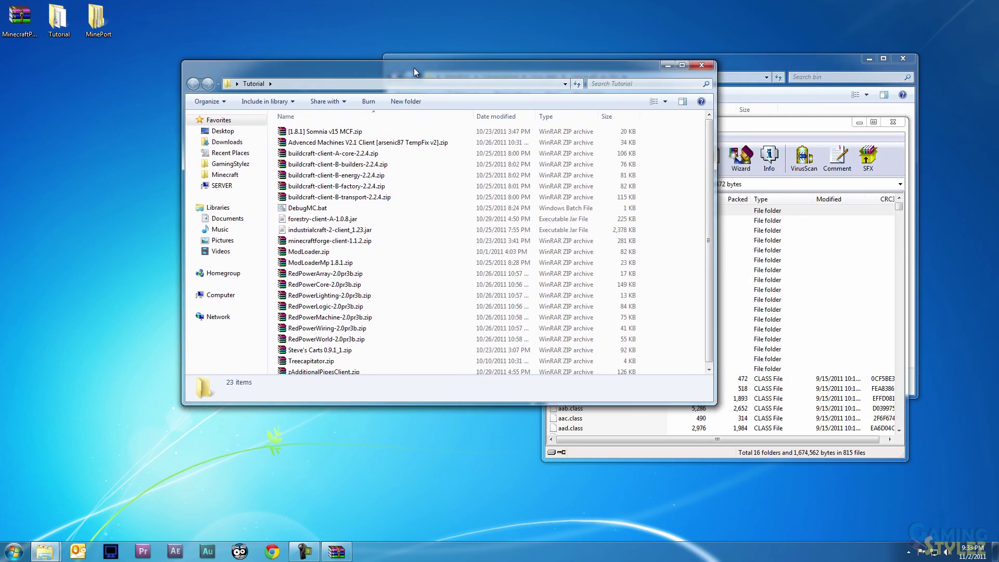
{"action": "key", "text": "super+Left"}
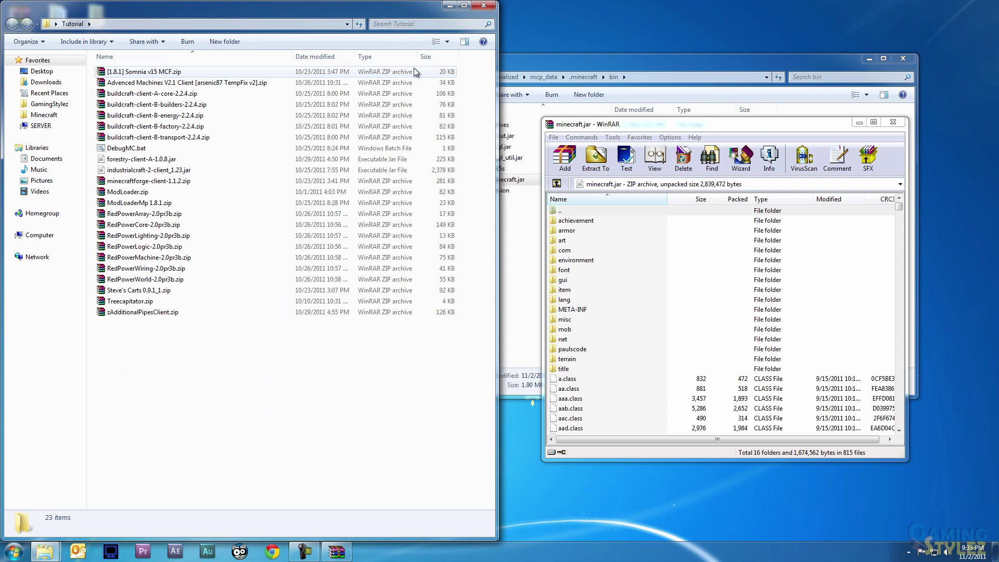
{"action": "left_click", "coordinate": [631, 121]}
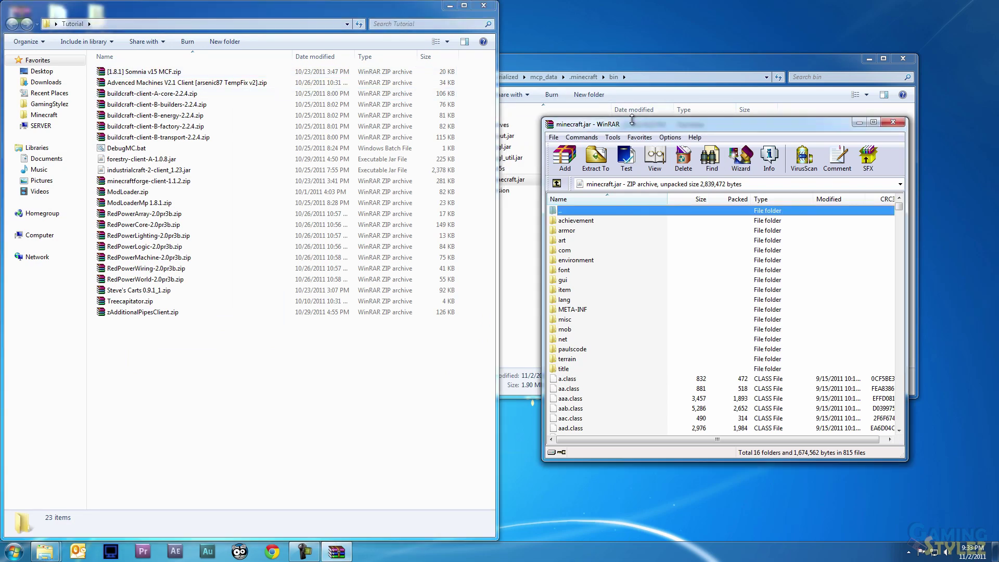
{"action": "key", "text": "super+Right"}
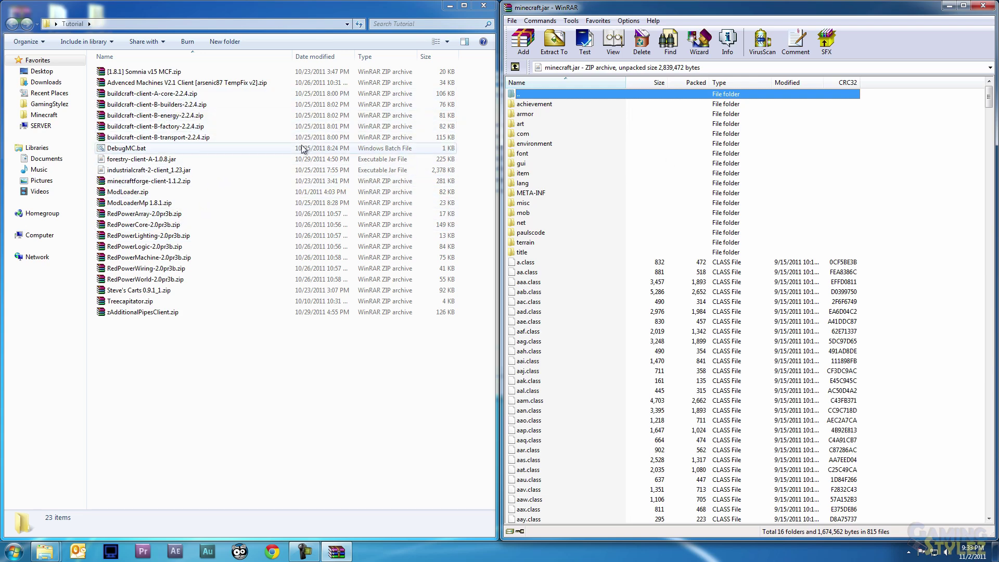
Extract the Forge 1.1.2, ModLoader, ModLoaderMp 1.8.1 and Steve's Carts 0.9.1_1 zips into separate folders.
{"action": "left_click", "coordinate": [146, 183]}
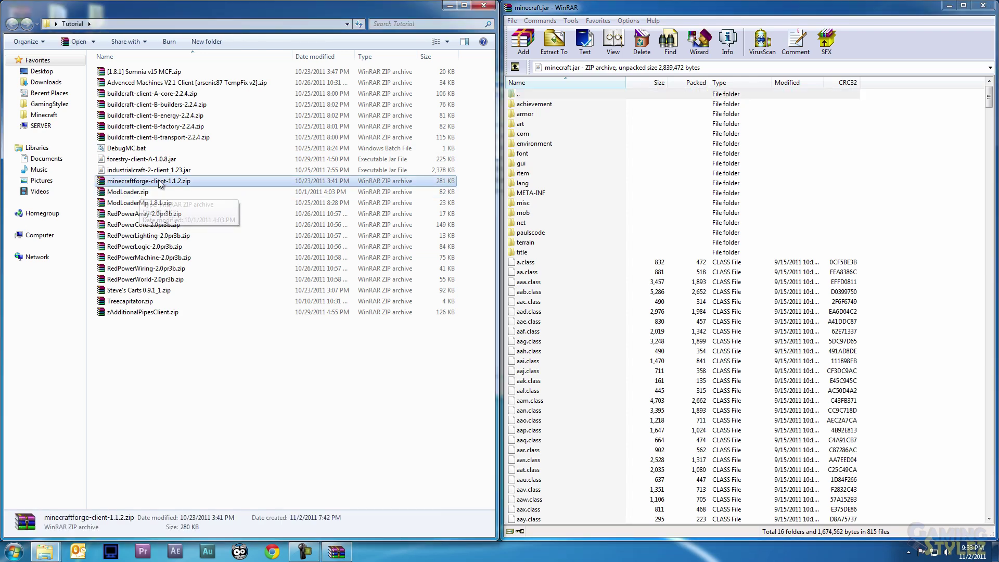
{"action": "left_click", "coordinate": [133, 193], "text": "ctrl"}
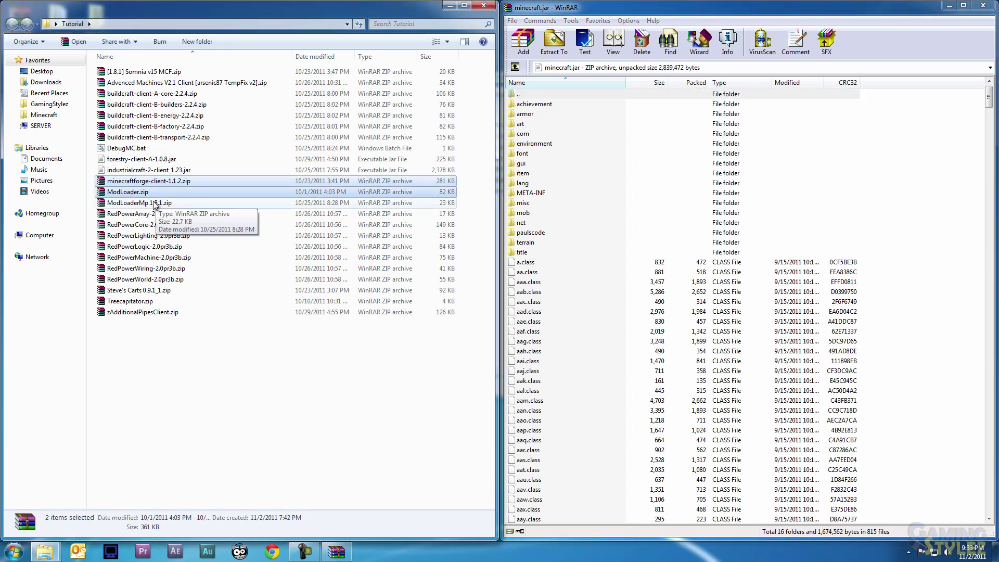
{"action": "left_click", "coordinate": [154, 203], "text": "ctrl"}
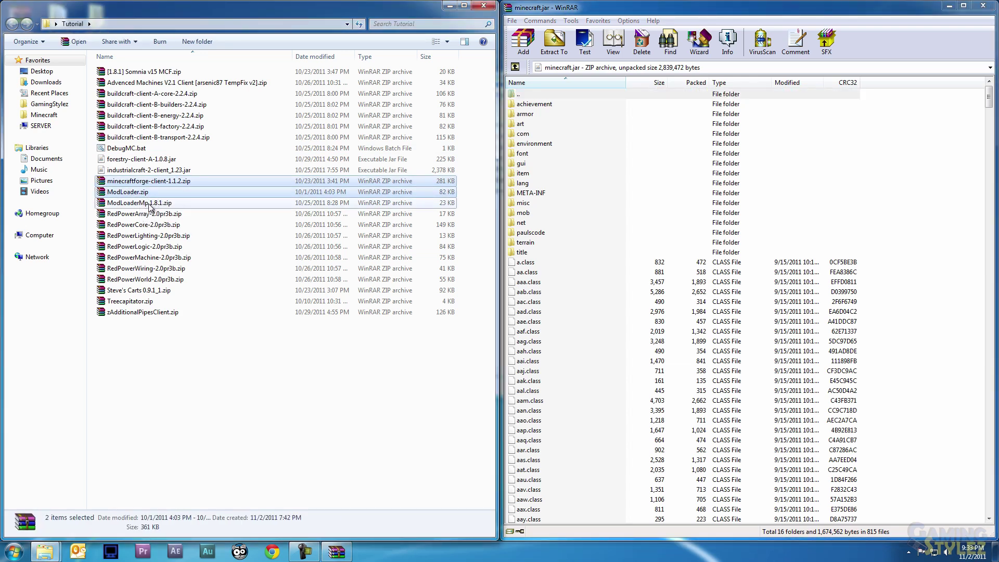
{"action": "left_click", "coordinate": [134, 291], "text": "ctrl"}
{"action": "right_click", "coordinate": [134, 294]}
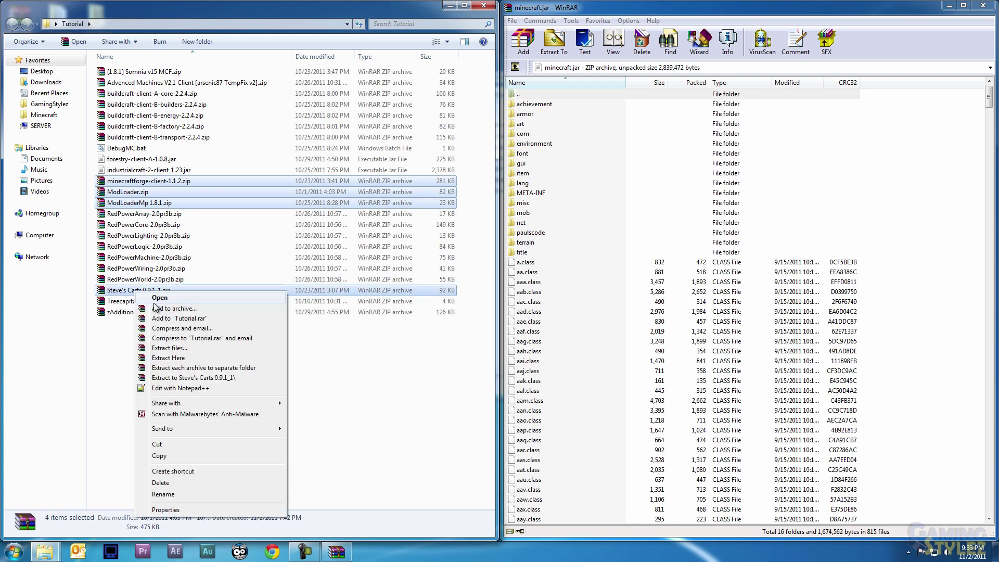
{"action": "left_click", "coordinate": [219, 368]}
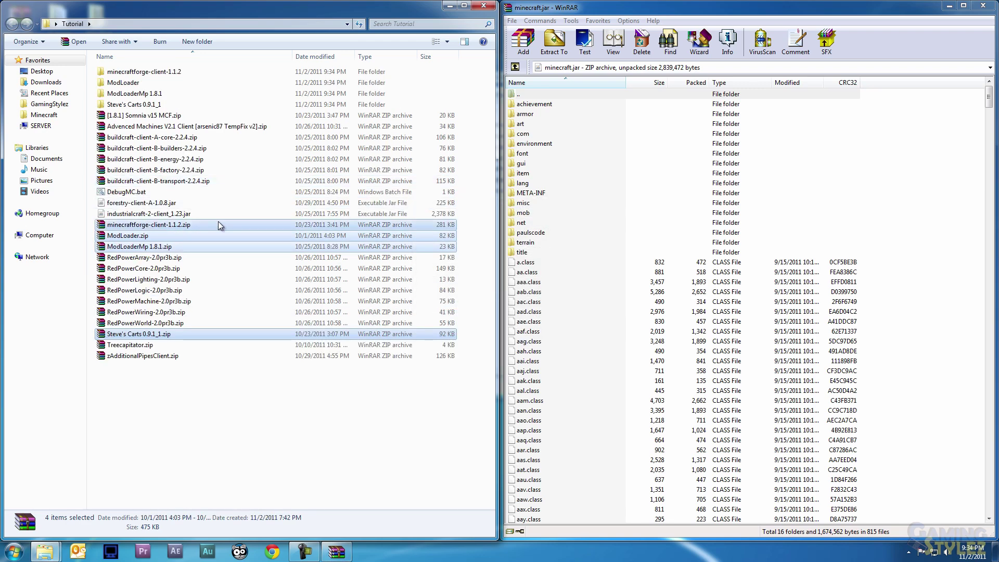
Open the extracted ModLoader folder and select all its class files.
{"action": "left_click", "coordinate": [212, 401]}
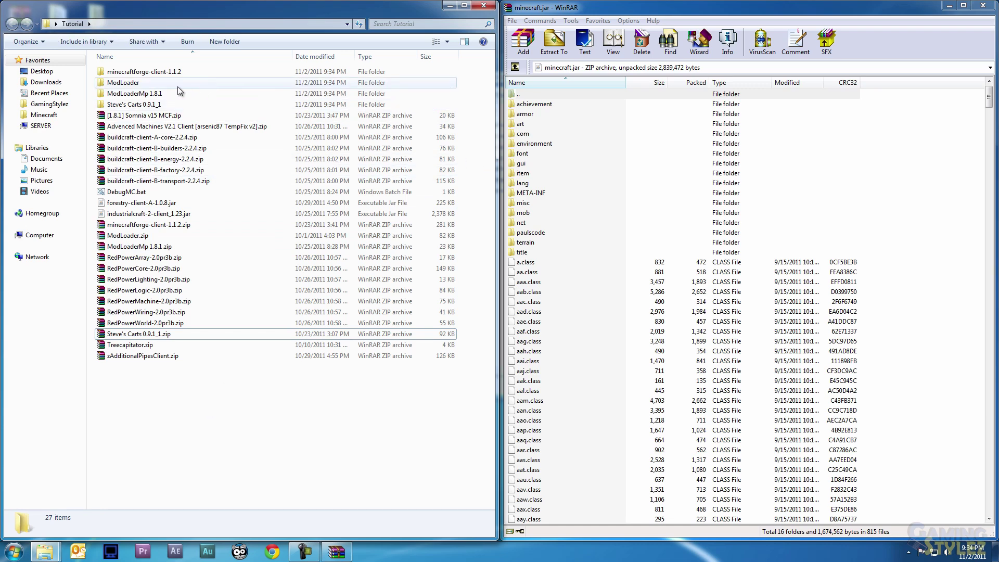
{"action": "double_click", "coordinate": [134, 83]}
{"action": "key", "text": "ctrl+a"}
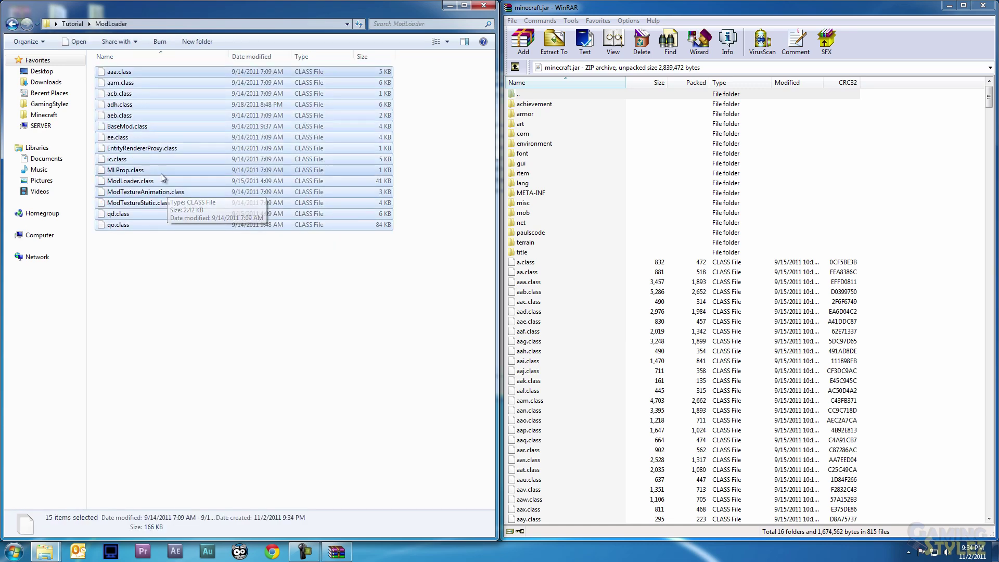
Add the ModLoader class files to minecraft.jar.
{"action": "left_click_drag", "start_coordinate": [128, 102], "coordinate": [607, 378]}
{"action": "left_click", "coordinate": [739, 360]}
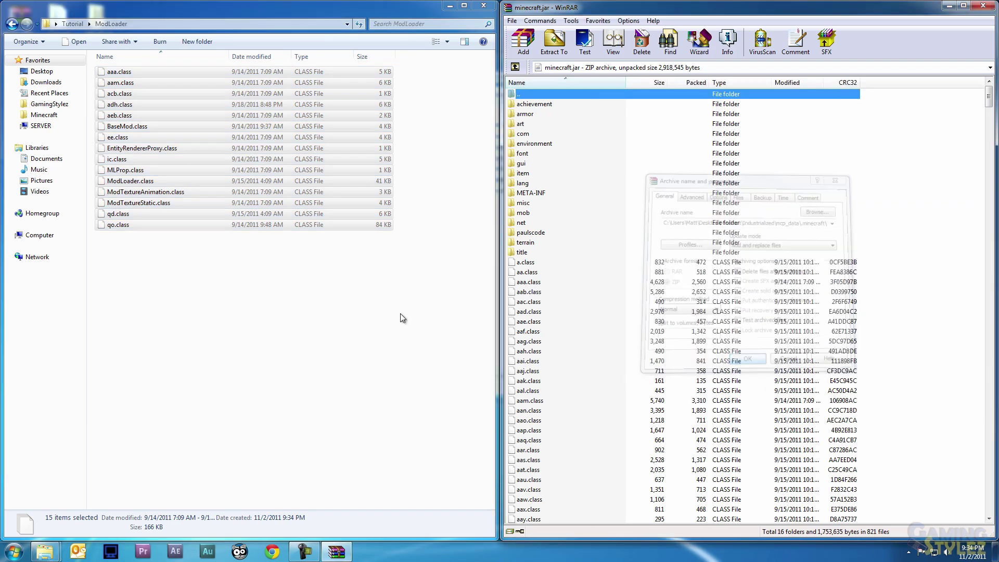
{"action": "key", "text": "BackSpace"}
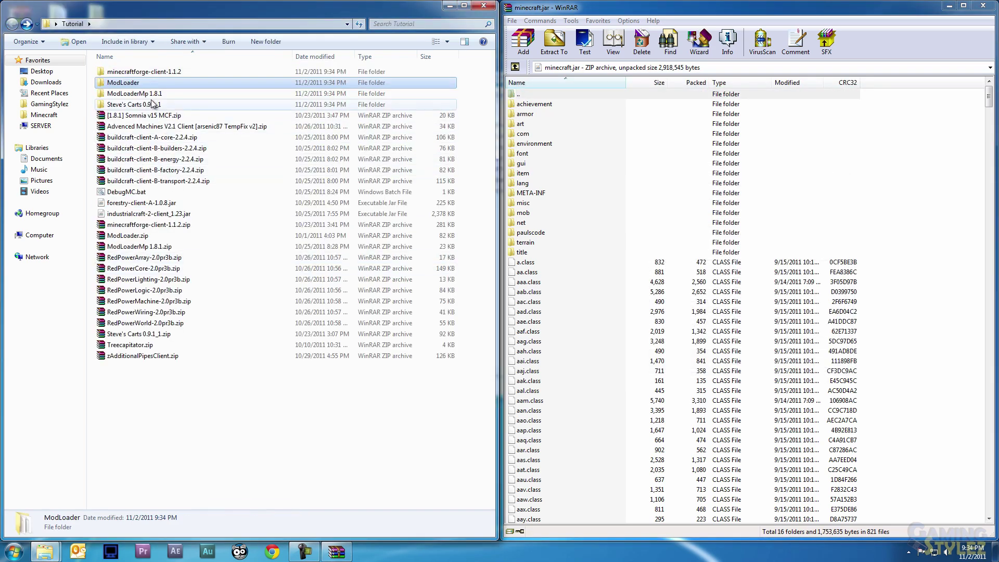
Add the eight ModLoaderMp 1.8.1 class files to minecraft.jar.
{"action": "double_click", "coordinate": [145, 93]}
{"action": "left_click_drag", "start_coordinate": [145, 197], "coordinate": [106, 69]}
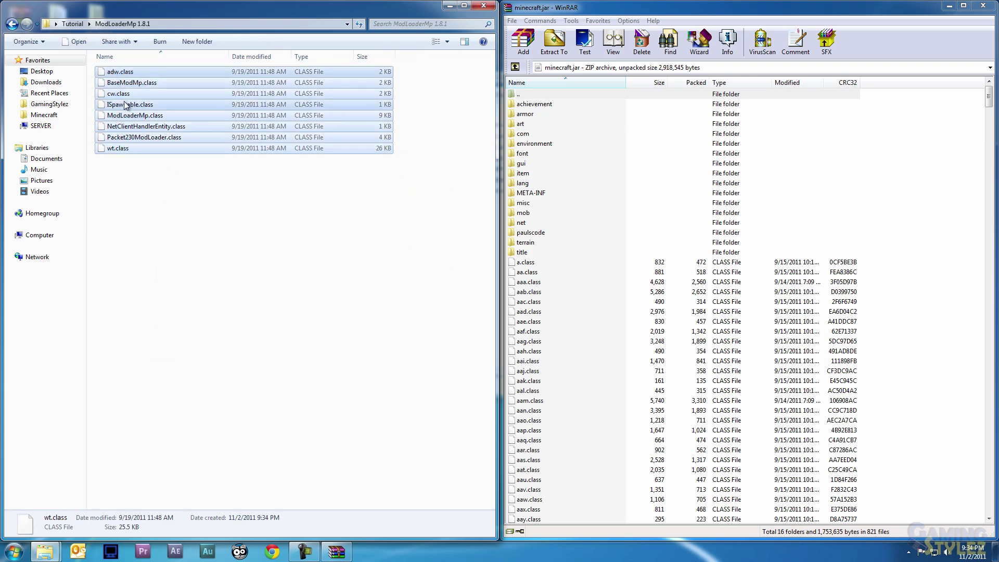
{"action": "left_click_drag", "start_coordinate": [125, 104], "coordinate": [598, 352]}
{"action": "left_click", "coordinate": [739, 358]}
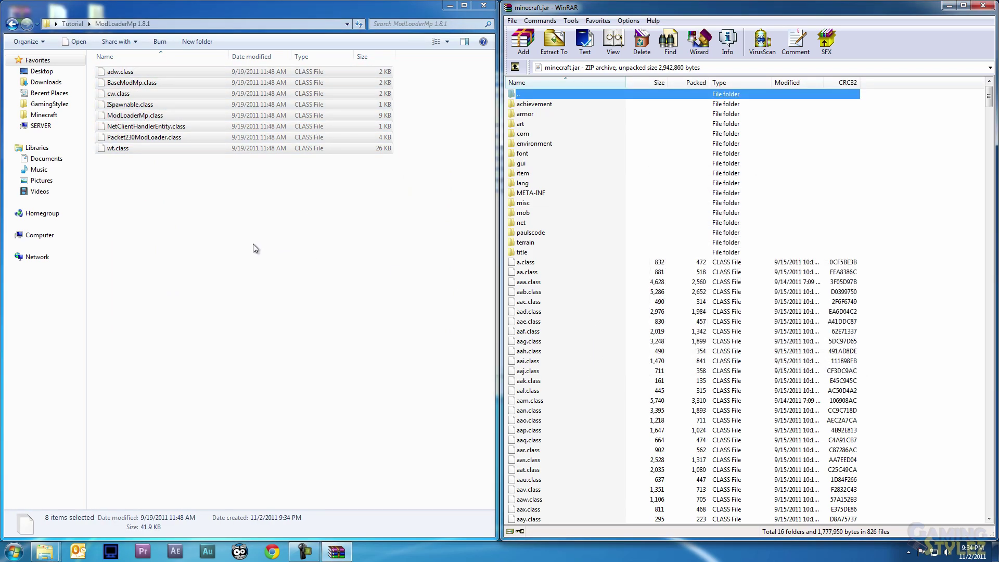
{"action": "key", "text": "BackSpace"}
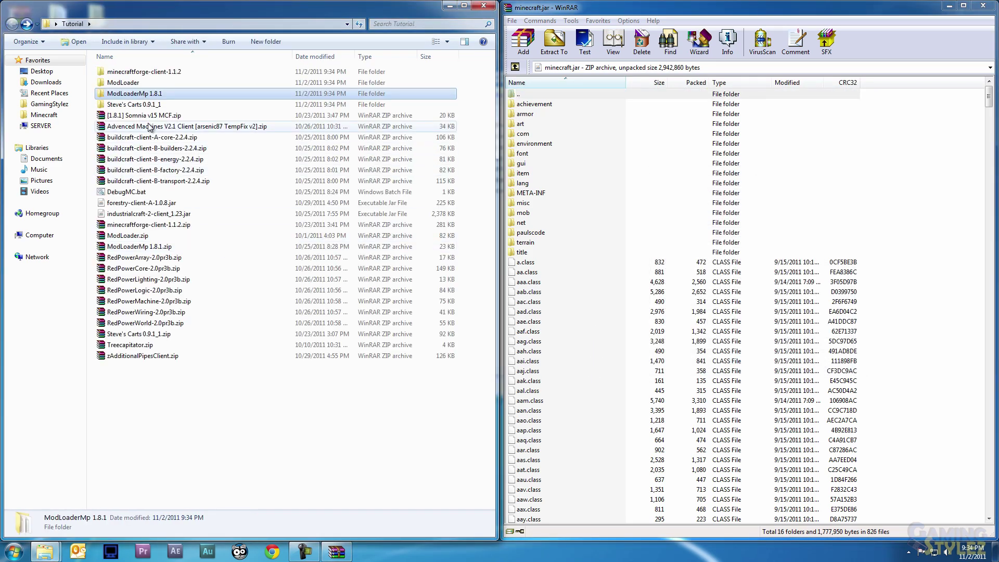
Add all 52 minecraftforge-client-1.1.2 files to minecraft.jar.
{"action": "double_click", "coordinate": [135, 73]}
{"action": "key", "text": "ctrl+a"}
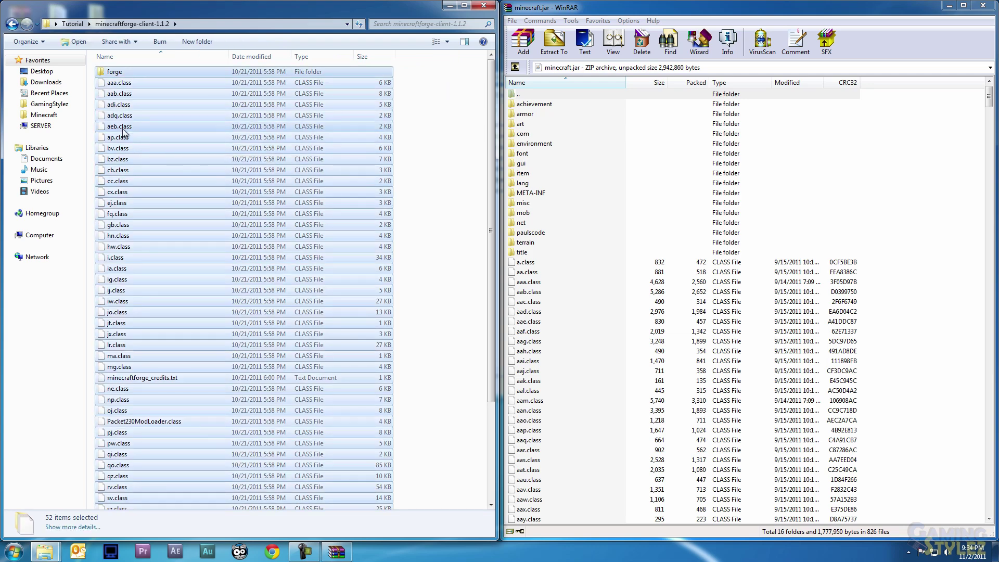
{"action": "left_click_drag", "start_coordinate": [123, 132], "coordinate": [601, 367]}
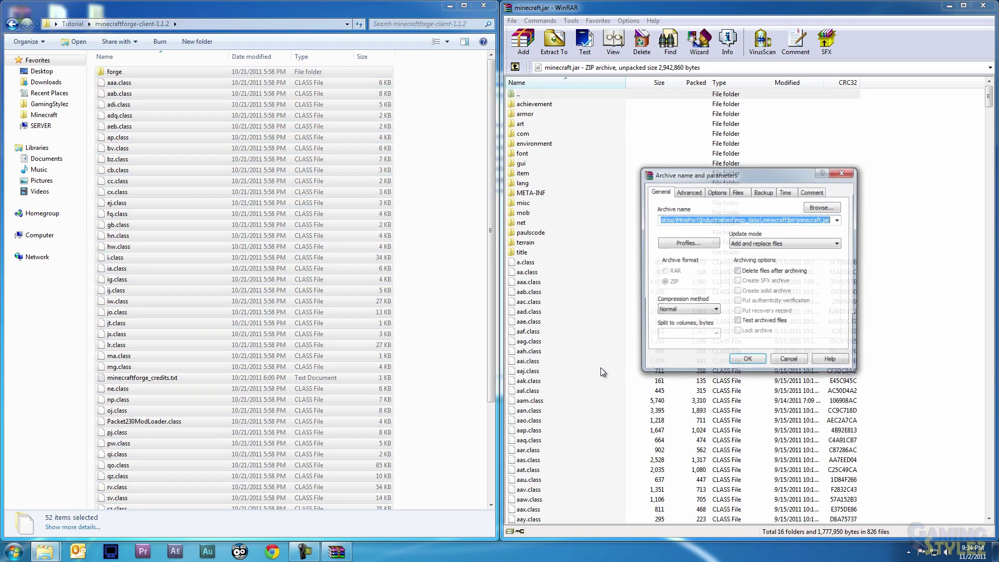
{"action": "left_click", "coordinate": [740, 361]}
{"action": "left_click", "coordinate": [207, 254]}
{"action": "key", "text": "BackSpace"}
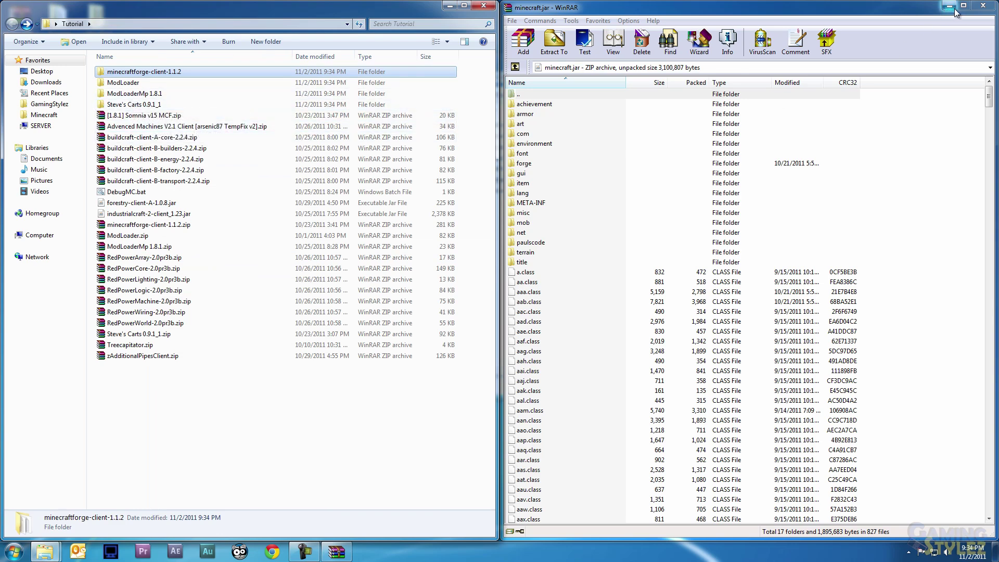
Close the updated minecraft.jar and launch minecraftp.exe from Industrialized, logging in to start the game.
{"action": "left_click", "coordinate": [983, 10]}
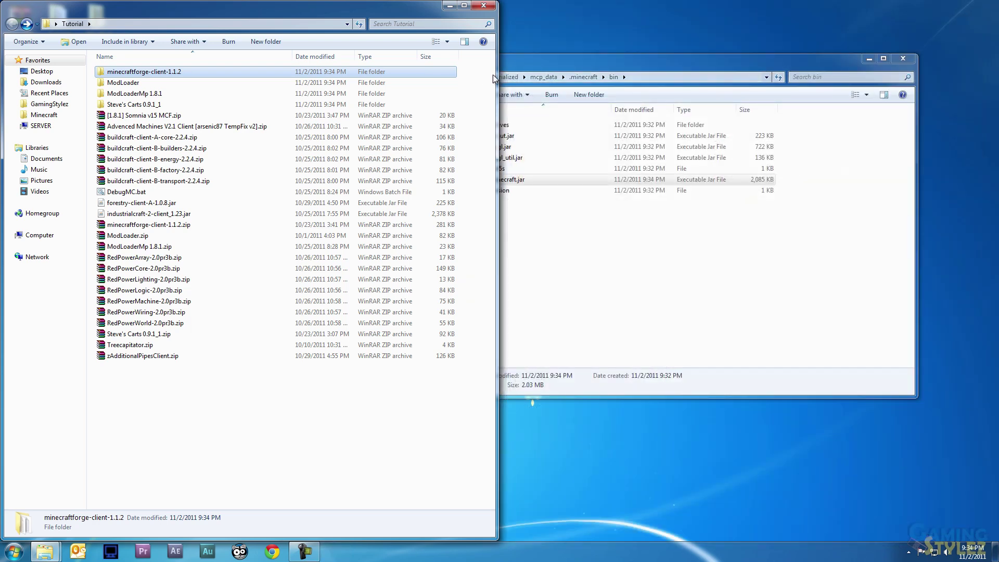
{"action": "left_click", "coordinate": [562, 64]}
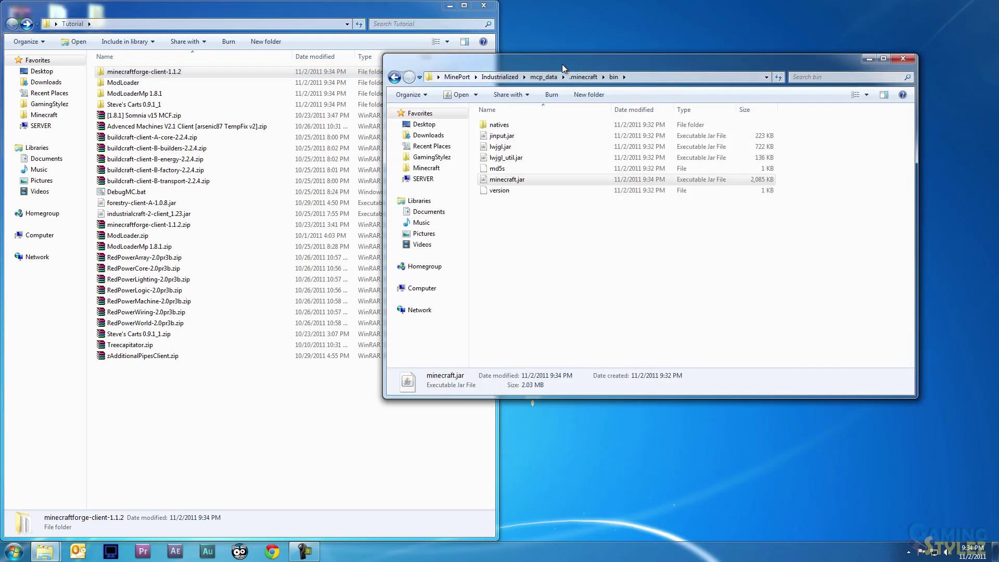
{"action": "left_click", "coordinate": [503, 76]}
{"action": "left_click", "coordinate": [496, 136]}
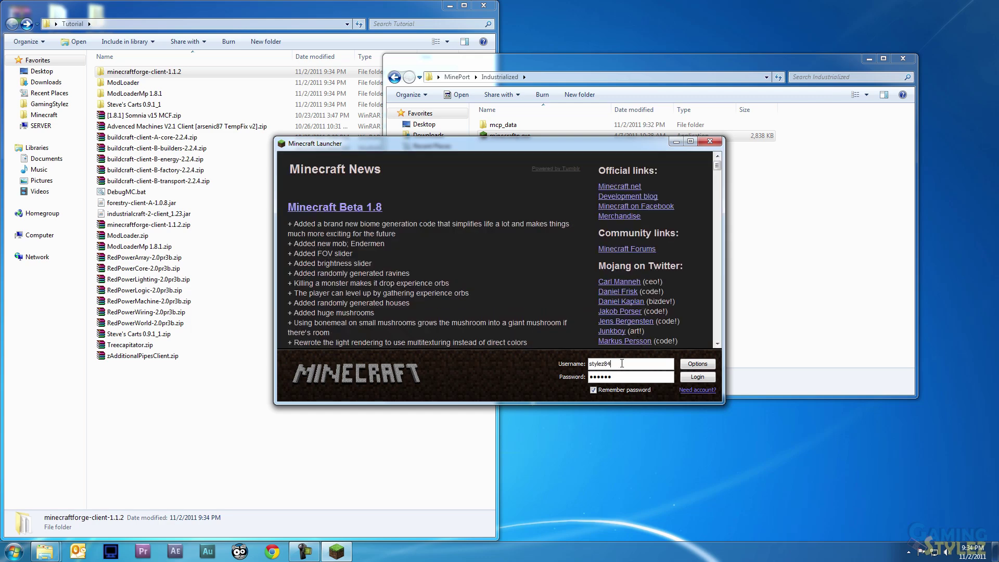
{"action": "left_click", "coordinate": [696, 380]}
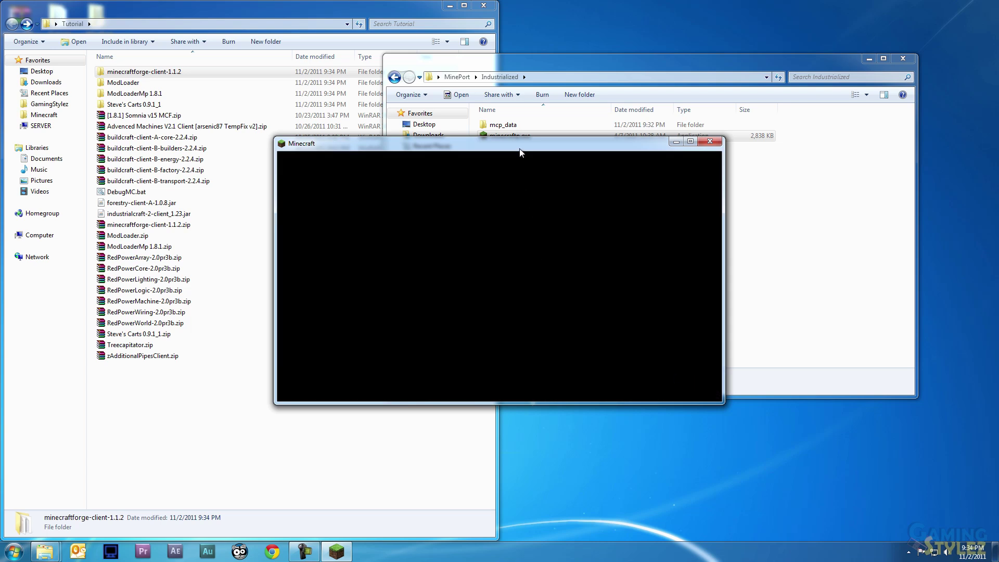
{"action": "left_click_drag", "start_coordinate": [518, 150], "coordinate": [562, 206]}
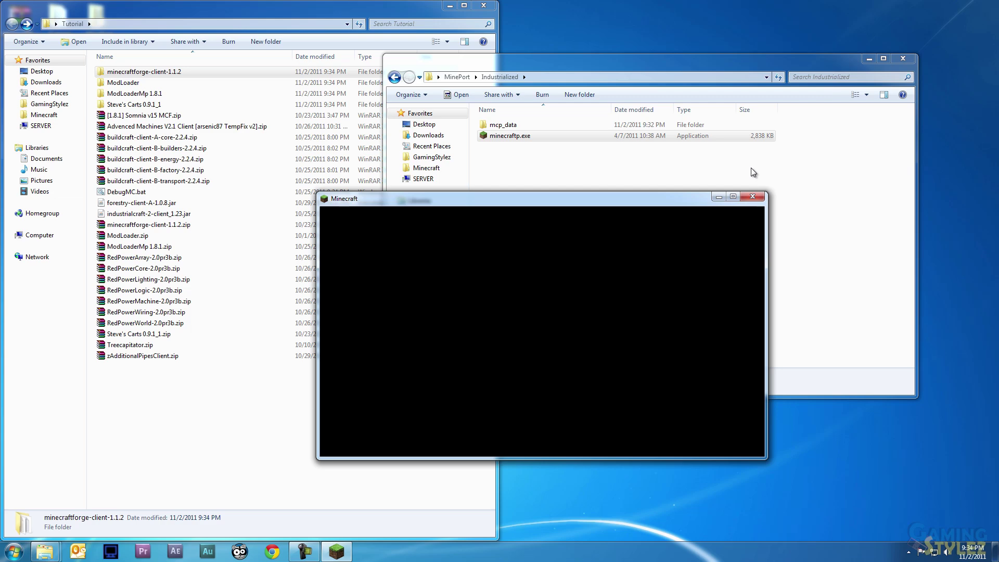
Close the game and open minecraft.jar from mcp_data\.minecraft\bin with WinRAR.
{"action": "left_click", "coordinate": [752, 197]}
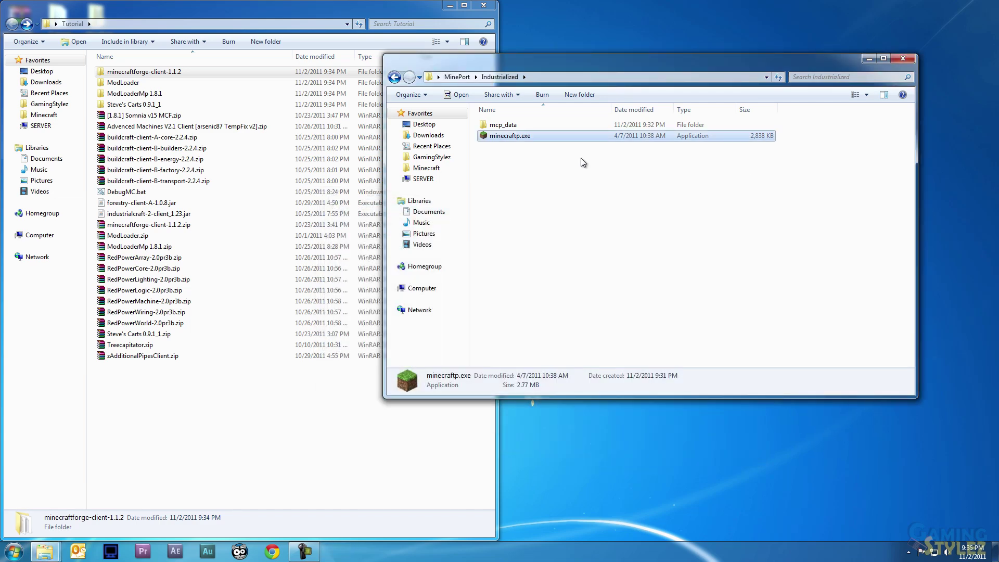
{"action": "left_click", "coordinate": [505, 129]}
{"action": "double_click", "coordinate": [505, 129]}
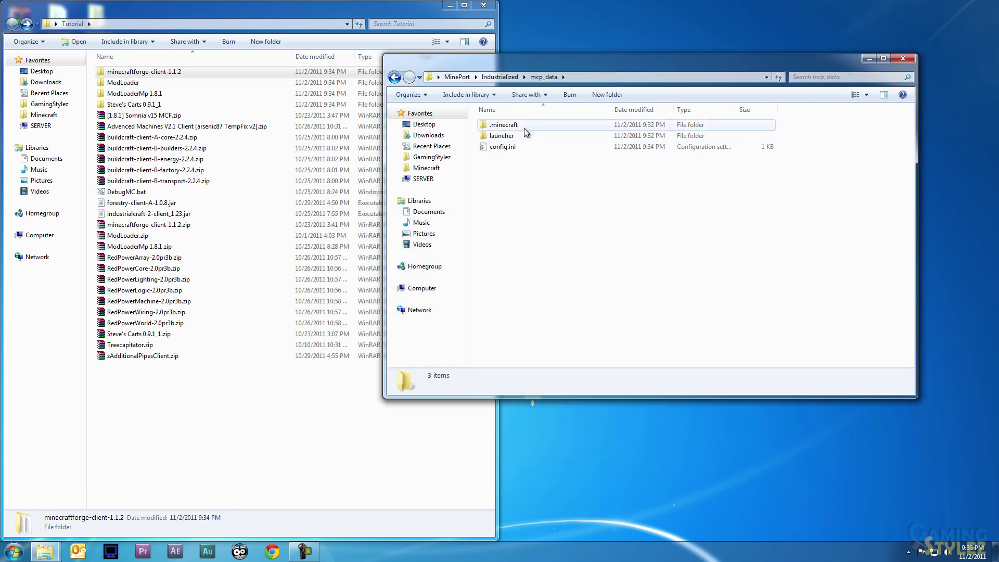
{"action": "double_click", "coordinate": [523, 125]}
{"action": "double_click", "coordinate": [514, 125]}
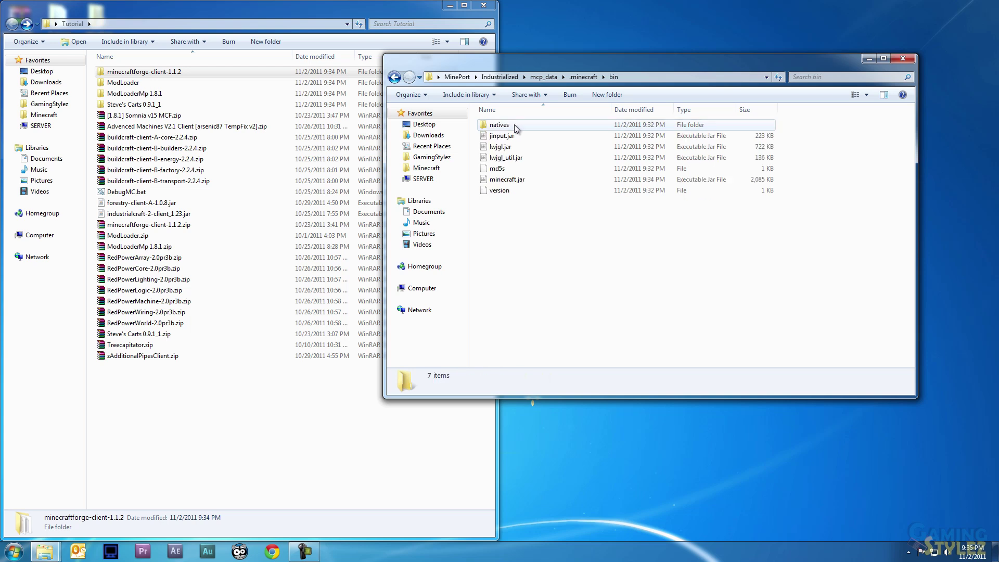
{"action": "left_click", "coordinate": [504, 182]}
{"action": "right_click", "coordinate": [504, 182]}
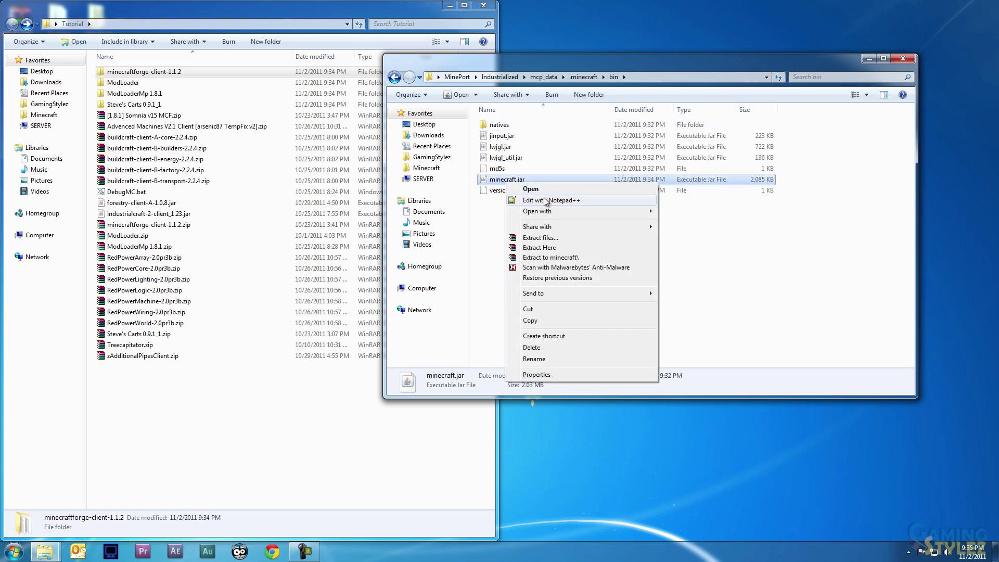
{"action": "mouse_move", "coordinate": [631, 215]}
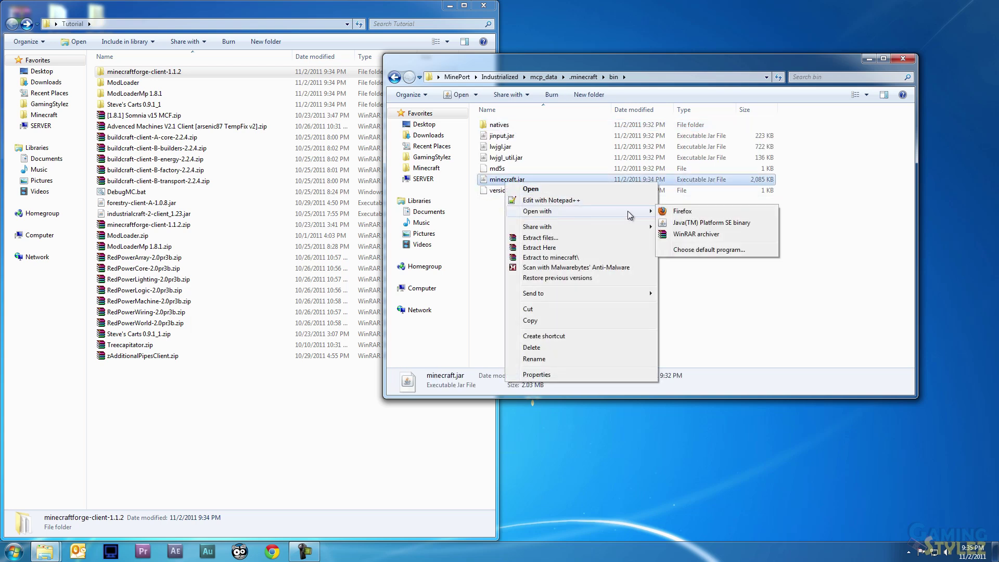
{"action": "left_click", "coordinate": [692, 235]}
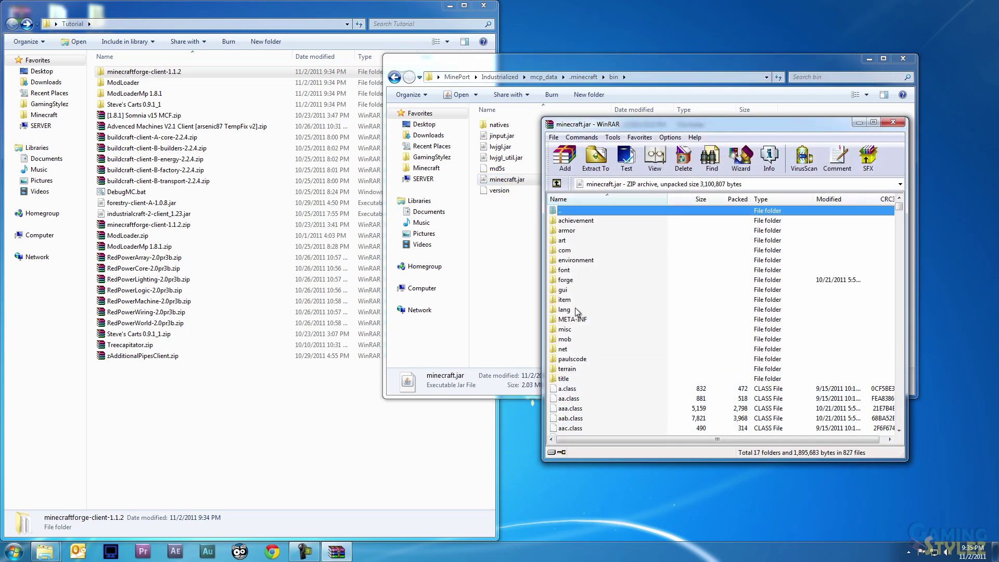
Delete the META-INF folder from minecraft.jar, close WinRAR and return to Industrialized.
{"action": "left_click", "coordinate": [584, 322]}
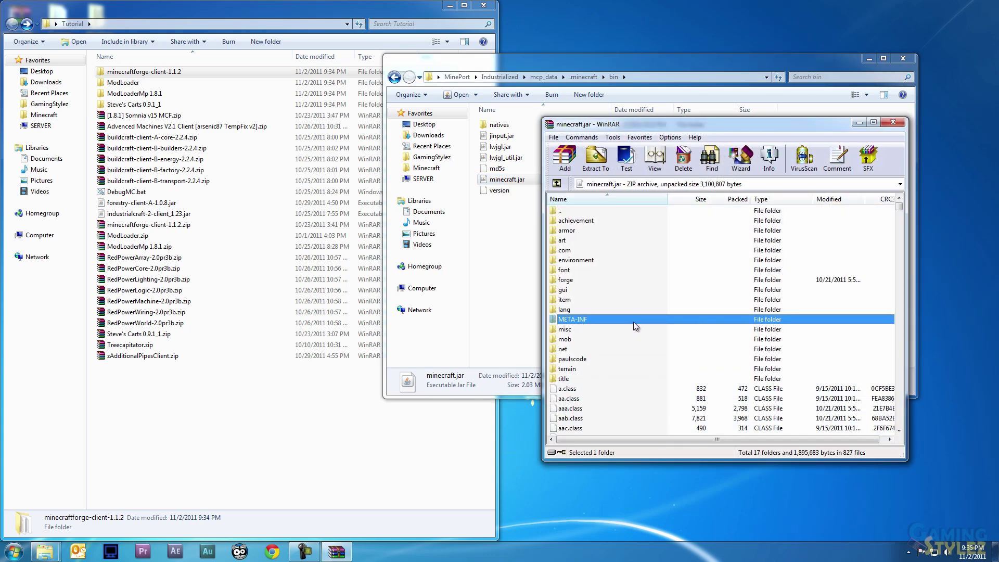
{"action": "key", "text": "Delete"}
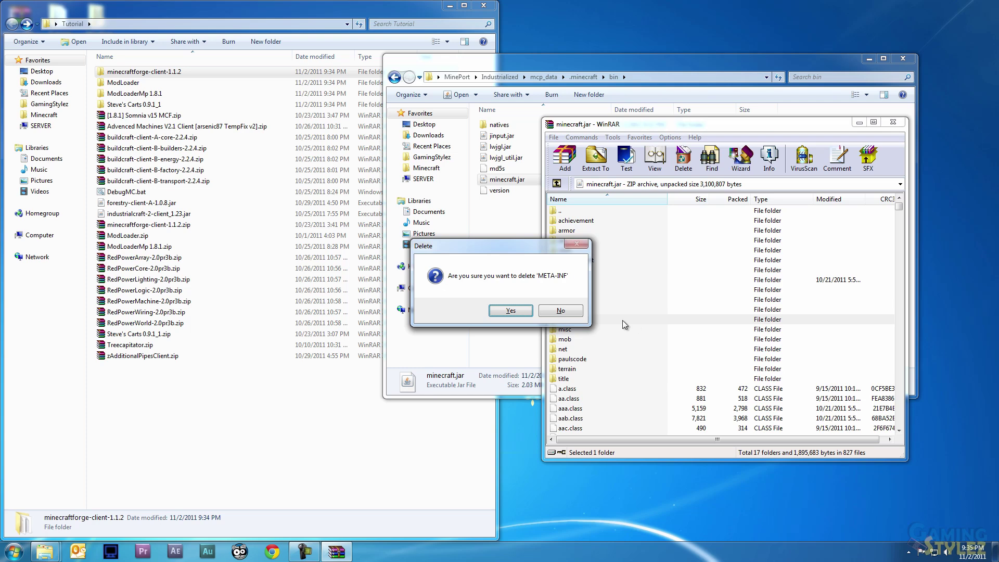
{"action": "left_click", "coordinate": [510, 311]}
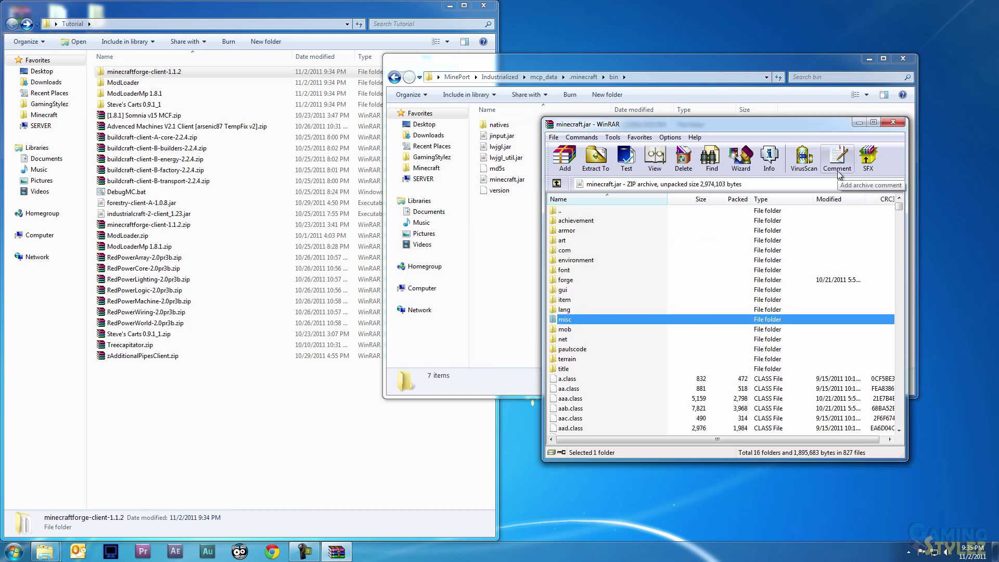
{"action": "left_click", "coordinate": [893, 122]}
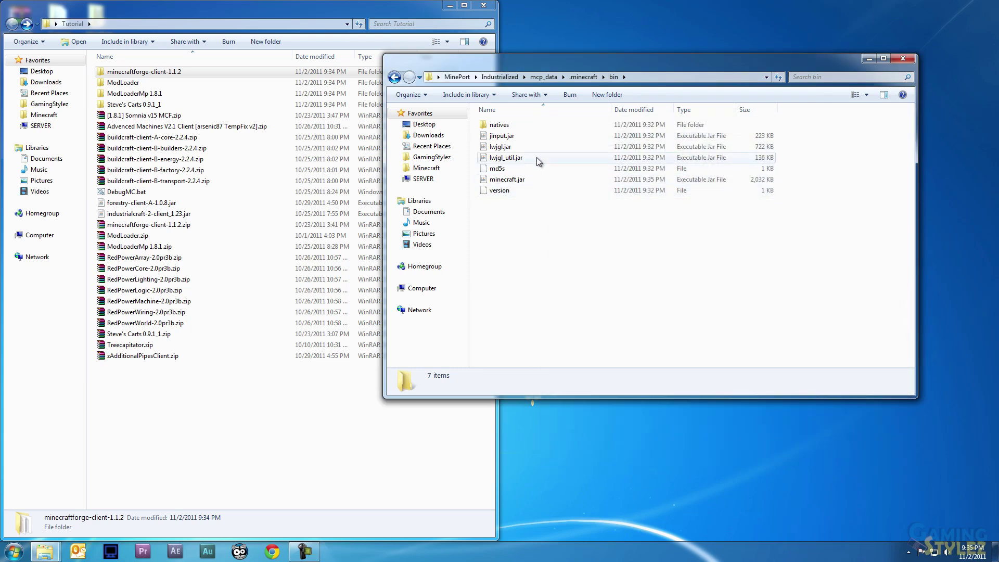
{"action": "left_click", "coordinate": [498, 78]}
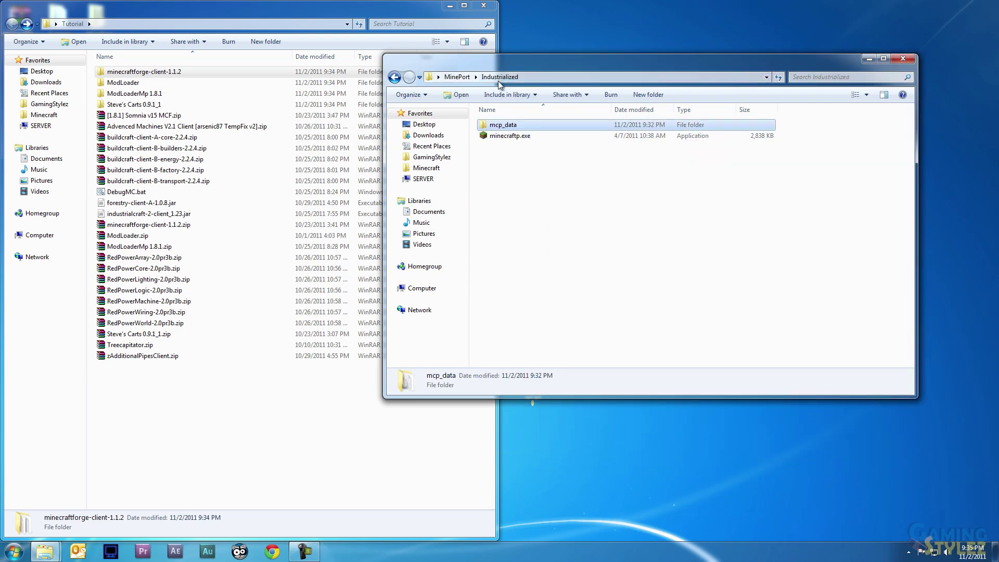
Launch minecraftp.exe, log in and create a new singleplayer world.
{"action": "double_click", "coordinate": [504, 137]}
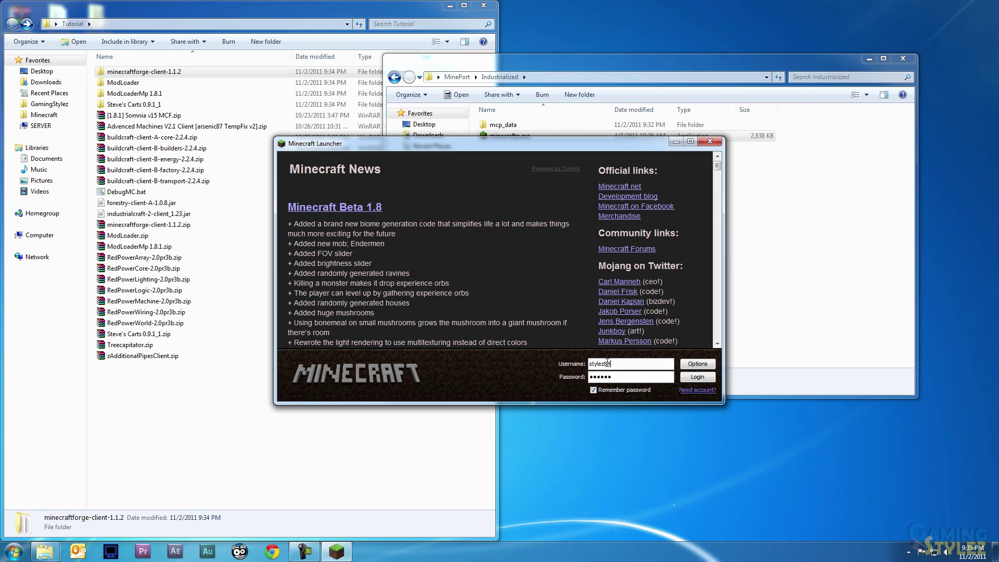
{"action": "left_click", "coordinate": [687, 378]}
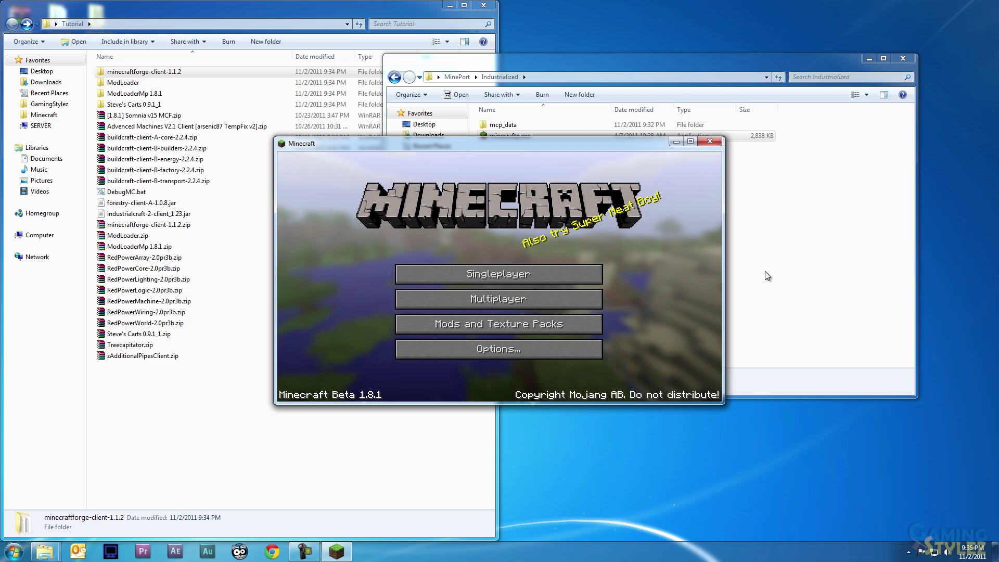
{"action": "left_click", "coordinate": [525, 275]}
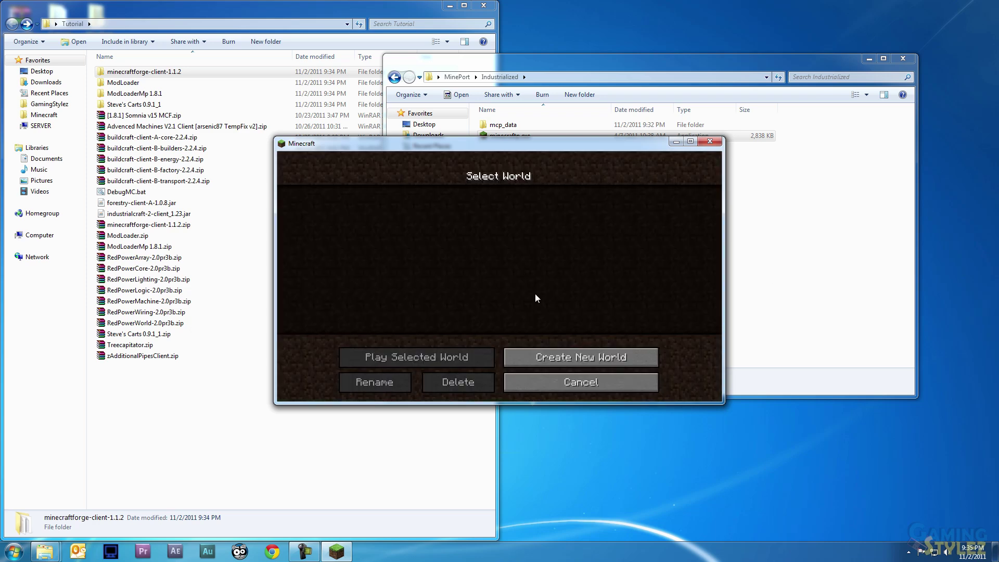
{"action": "left_click", "coordinate": [554, 351]}
{"action": "left_click", "coordinate": [452, 385]}
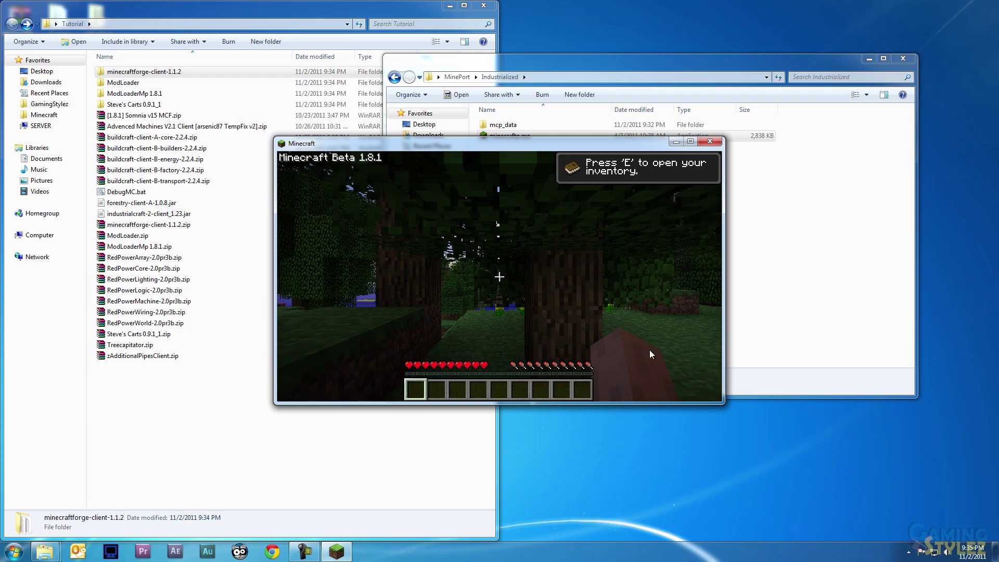
Walk through the world toward the pigs, then open the game menu to leave.
{"action": "key", "text": "Escape"}
{"action": "key", "text": "Escape"}
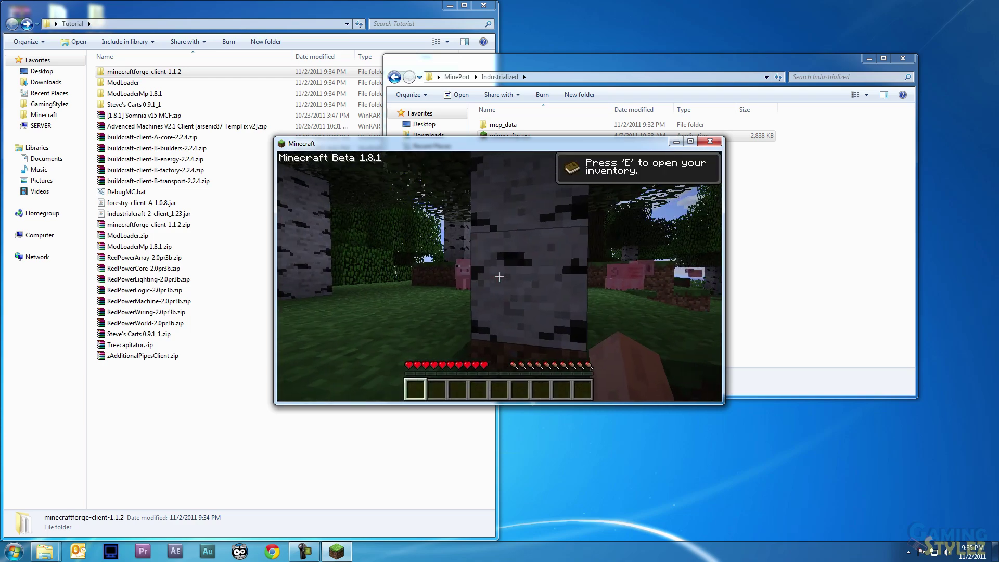
{"action": "key", "text": "w"}
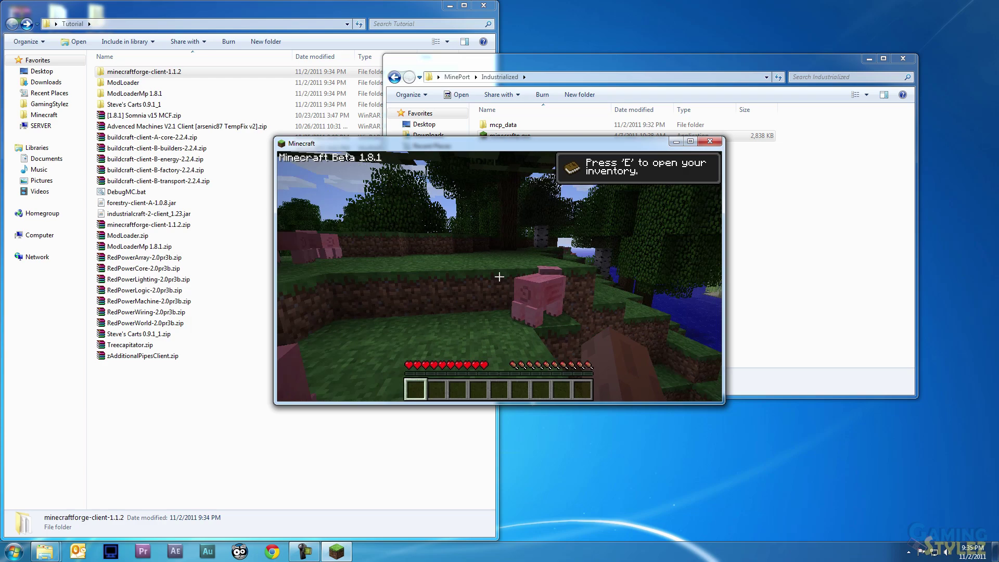
{"action": "key", "text": "Escape"}
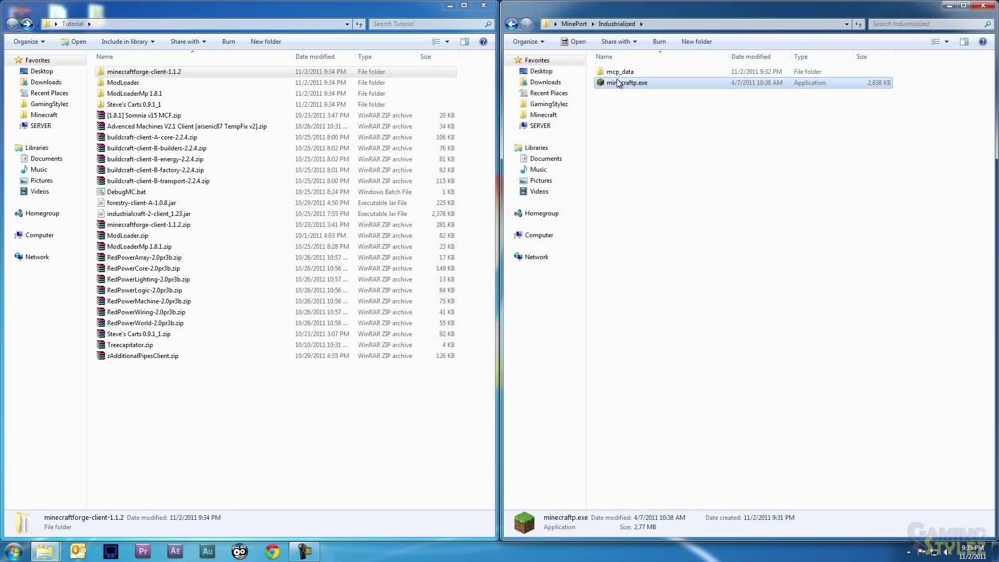
Open mcp_data\.minecraft\mods and select Somnia, the five BuildCraft zips and the IndustrialCraft 2 jar.
{"action": "double_click", "coordinate": [620, 72]}
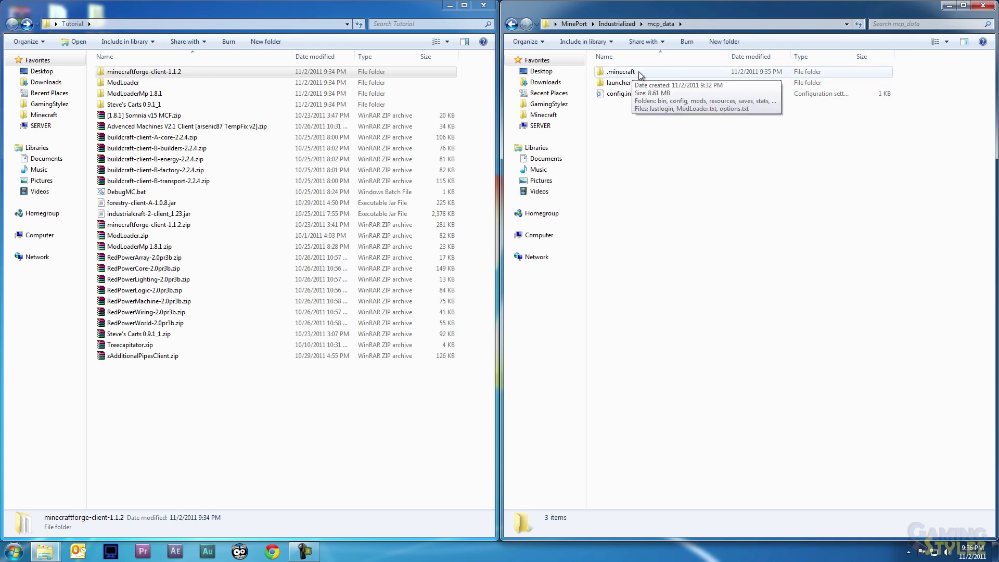
{"action": "double_click", "coordinate": [638, 71]}
{"action": "double_click", "coordinate": [618, 93]}
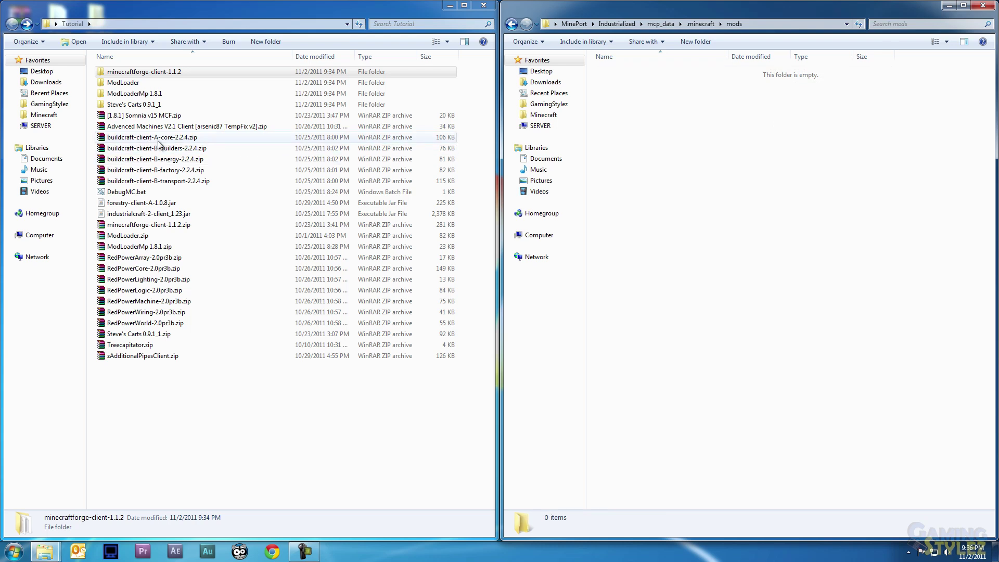
{"action": "left_click", "coordinate": [135, 116]}
{"action": "left_click", "coordinate": [131, 137], "text": "ctrl"}
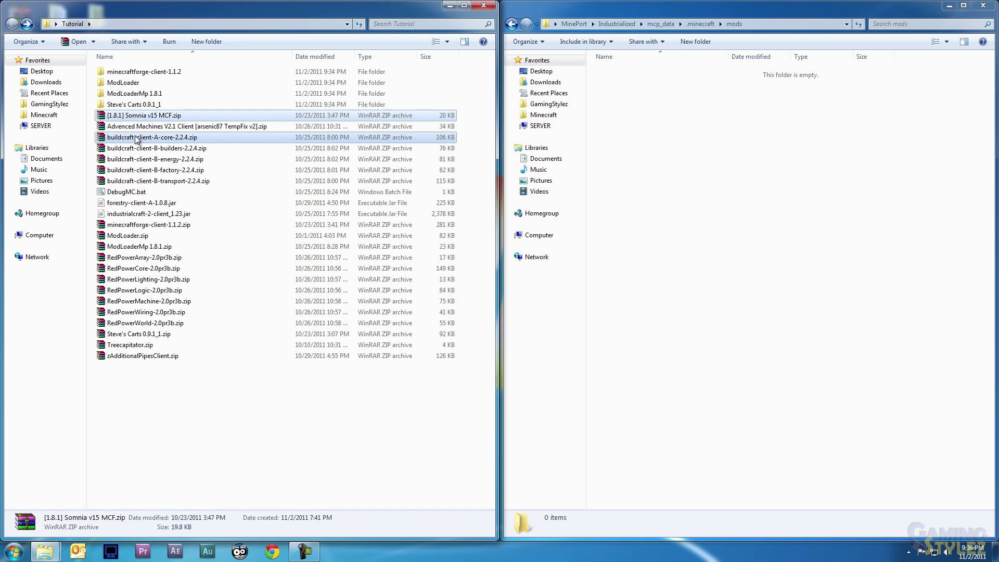
{"action": "left_click", "coordinate": [128, 148], "text": "ctrl"}
{"action": "left_click", "coordinate": [126, 159], "text": "ctrl"}
{"action": "left_click", "coordinate": [125, 169], "text": "ctrl"}
{"action": "left_click", "coordinate": [154, 182], "text": "ctrl"}
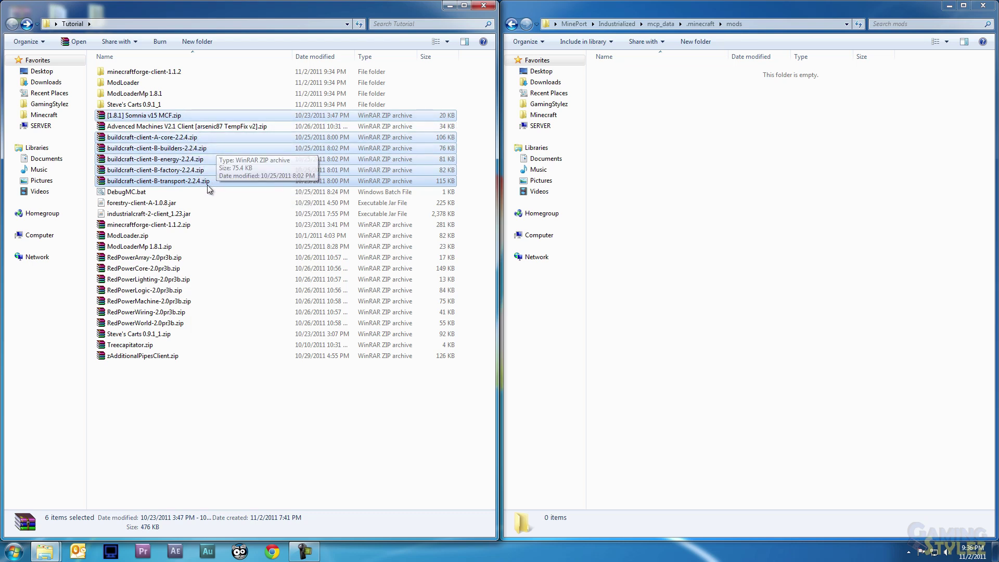
{"action": "left_click", "coordinate": [123, 214], "text": "ctrl"}
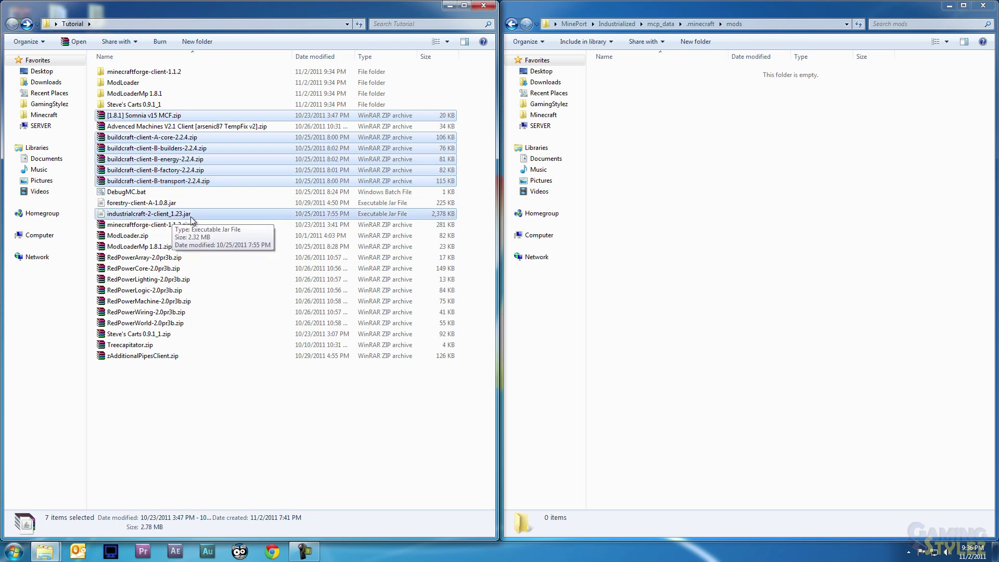
Add the six RedPower zips and Treecapitator, then copy all 15 selected mods into mods.
{"action": "left_click", "coordinate": [165, 258], "text": "ctrl"}
{"action": "left_click", "coordinate": [155, 268], "text": "ctrl"}
{"action": "left_click", "coordinate": [145, 279], "text": "ctrl"}
{"action": "left_click", "coordinate": [138, 291], "text": "ctrl"}
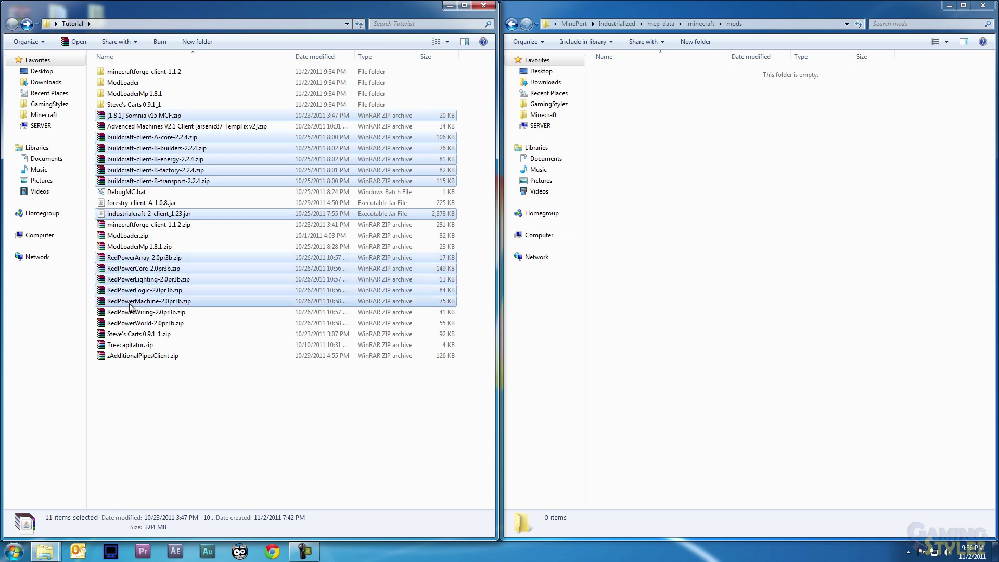
{"action": "left_click", "coordinate": [130, 302], "text": "ctrl"}
{"action": "left_click", "coordinate": [132, 312], "text": "ctrl"}
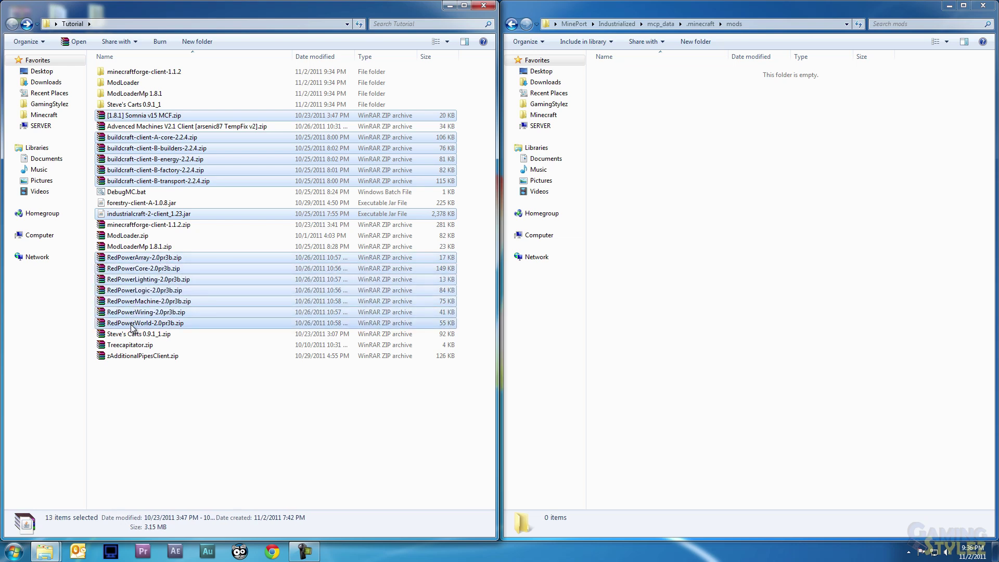
{"action": "left_click", "coordinate": [151, 346], "text": "ctrl"}
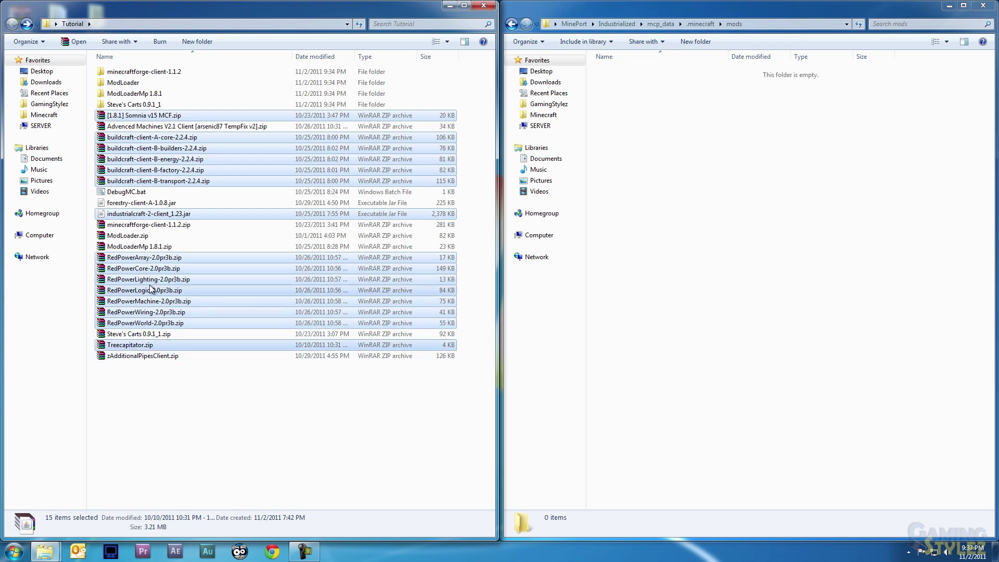
{"action": "left_click_drag", "start_coordinate": [150, 288], "coordinate": [722, 276]}
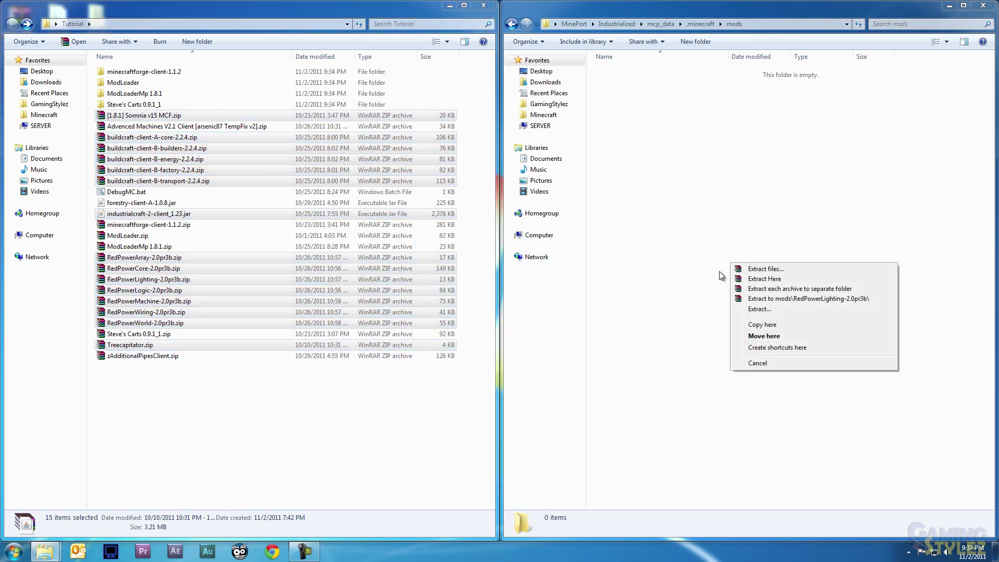
{"action": "left_click", "coordinate": [776, 326]}
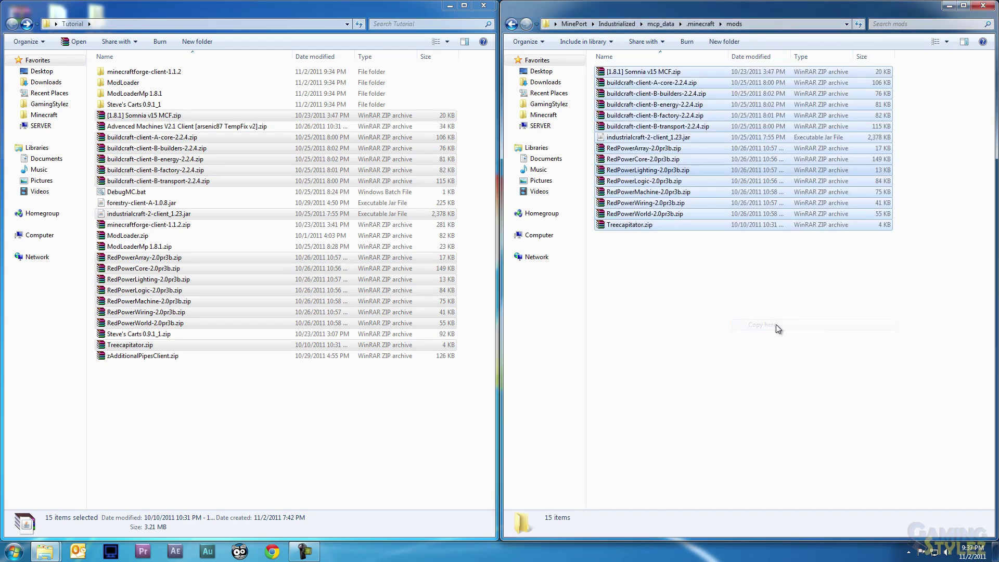
Copy Steve's Carts.zip from its folder into the mods folder.
{"action": "left_click", "coordinate": [706, 268]}
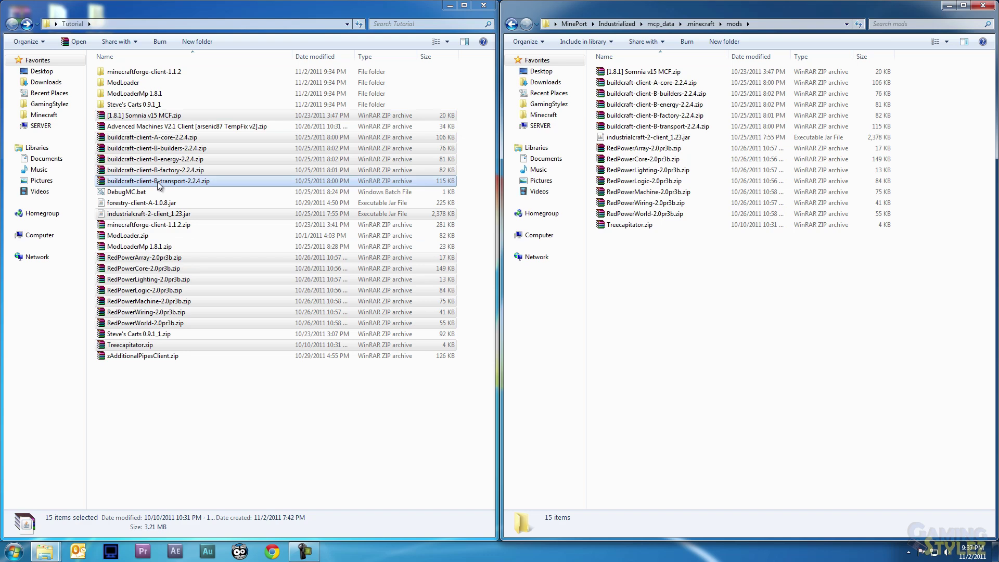
{"action": "key", "text": "Delete"}
{"action": "key", "text": "Return"}
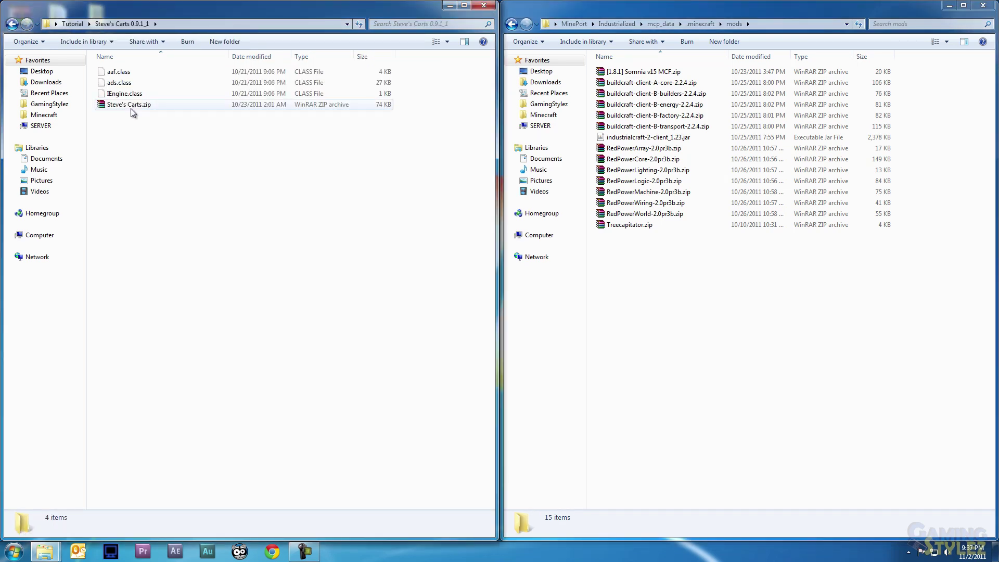
{"action": "left_click", "coordinate": [113, 106]}
{"action": "left_click_drag", "start_coordinate": [113, 106], "coordinate": [702, 322]}
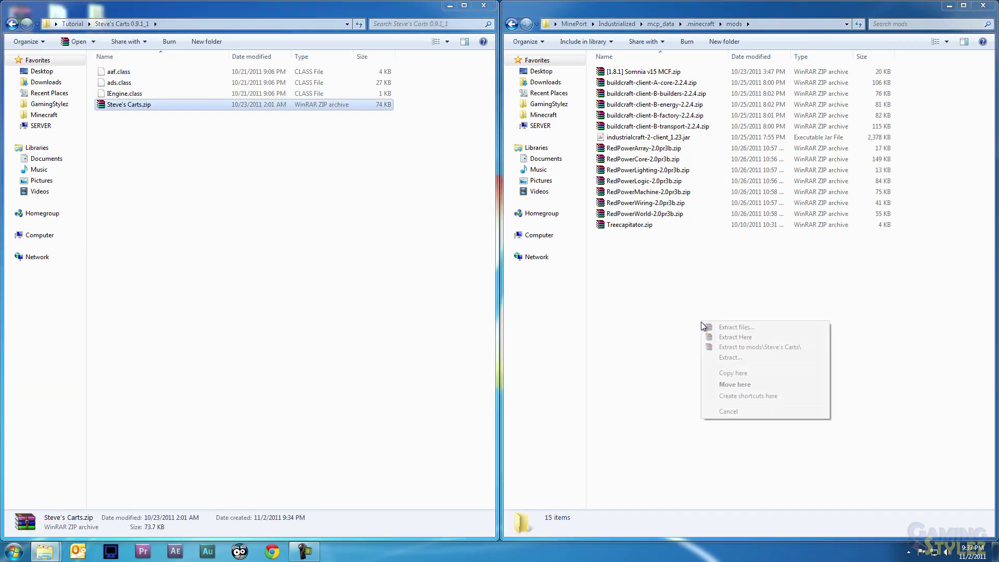
{"action": "left_click", "coordinate": [757, 376]}
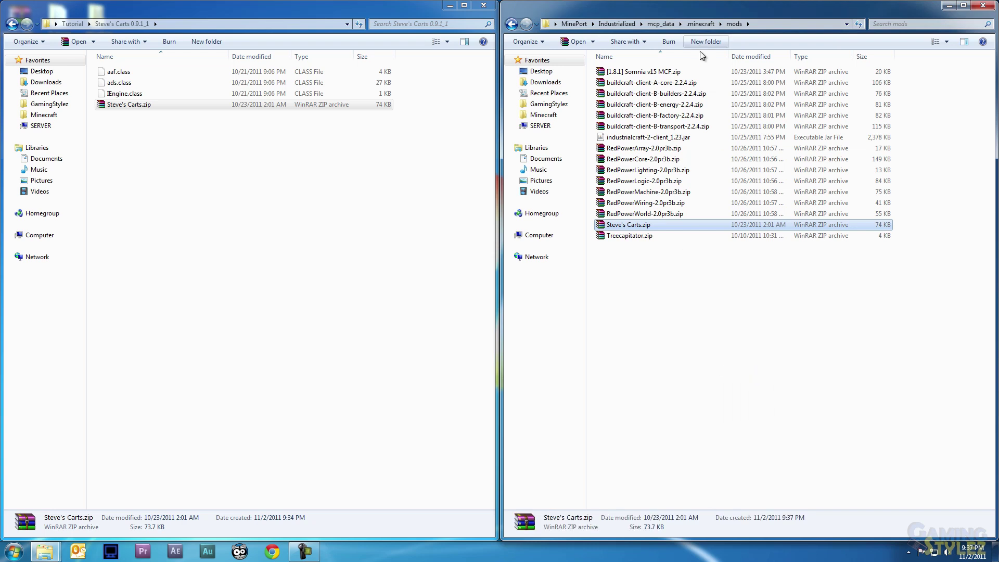
Go back to .minecraft and open the bin folder holding minecraft.jar.
{"action": "left_click", "coordinate": [700, 23]}
{"action": "left_click", "coordinate": [123, 94]}
{"action": "left_click", "coordinate": [127, 77]}
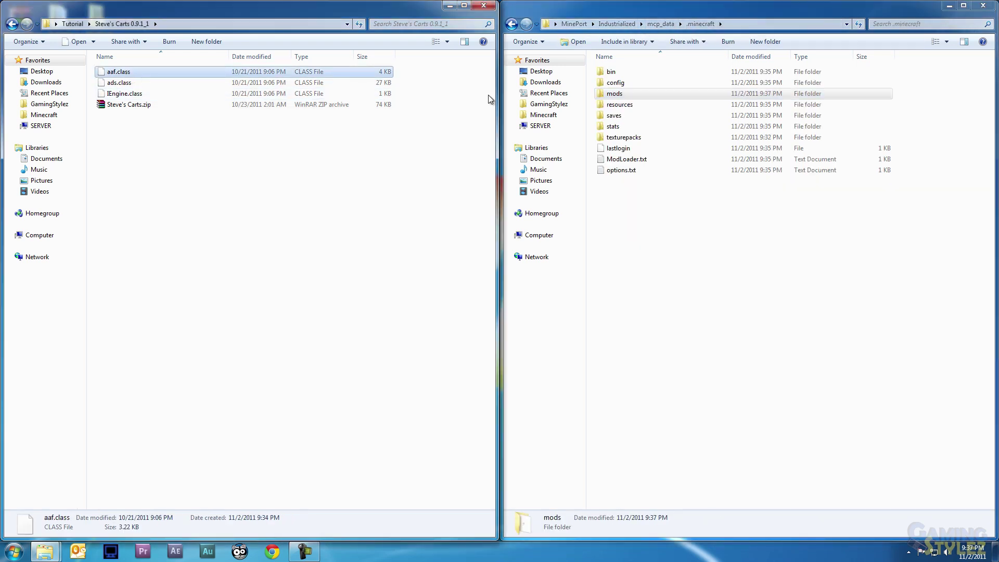
{"action": "left_click", "coordinate": [632, 73]}
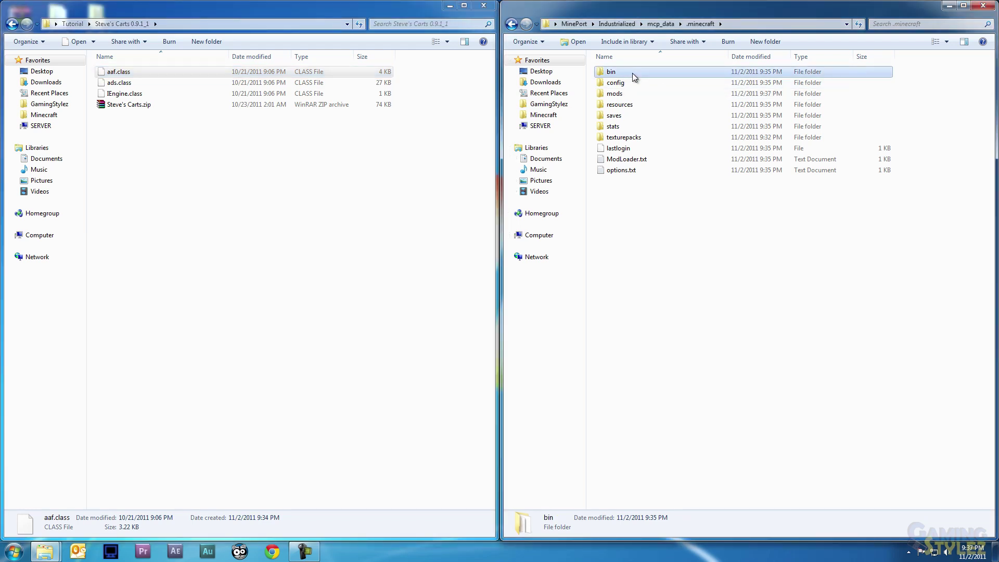
{"action": "double_click", "coordinate": [624, 73]}
{"action": "right_click", "coordinate": [617, 130]}
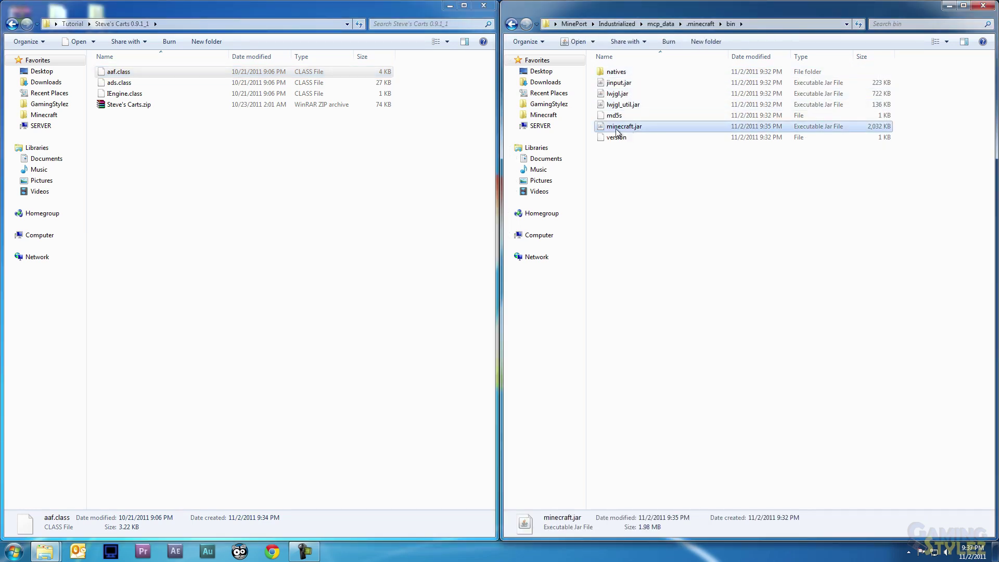
Add aaf.class, ads.class and IEngine.class into minecraft.jar with WinRAR, then close the archive.
{"action": "mouse_move", "coordinate": [669, 161]}
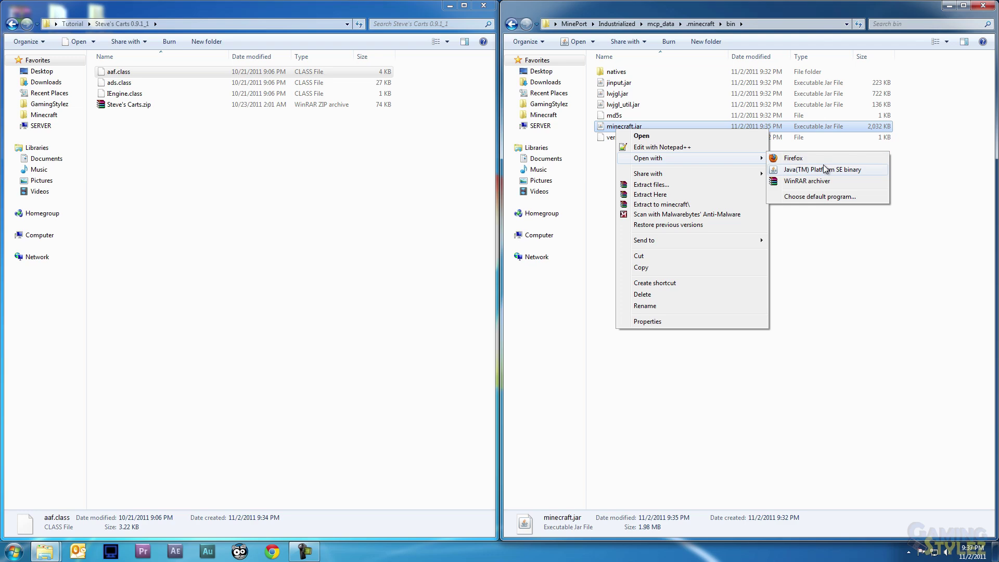
{"action": "left_click", "coordinate": [820, 180]}
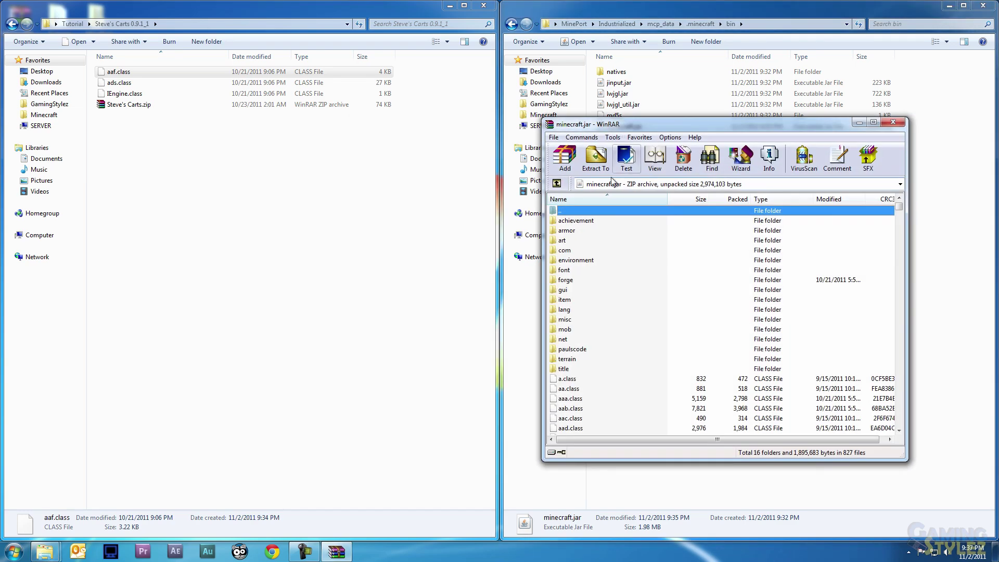
{"action": "left_click", "coordinate": [126, 93], "text": "shift"}
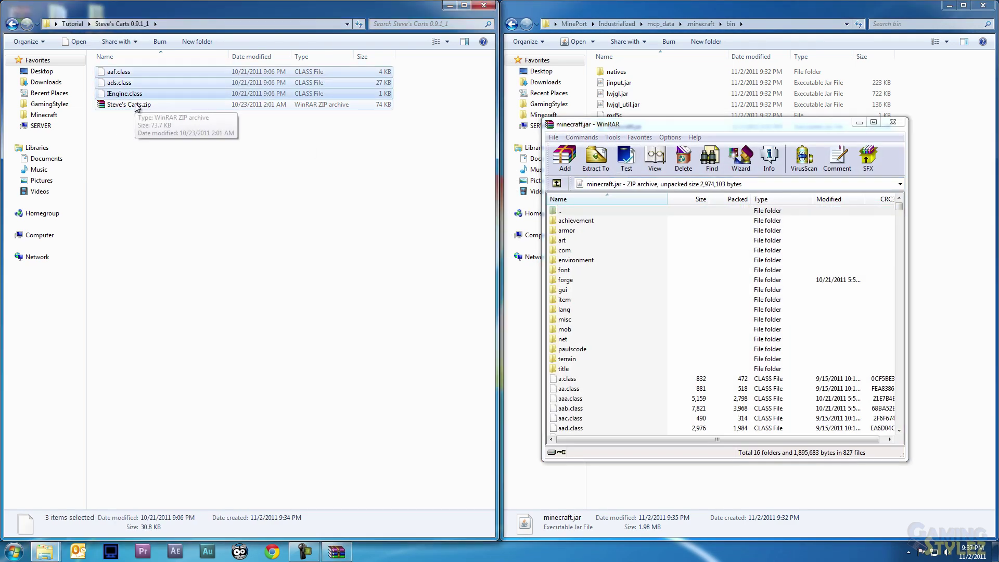
{"action": "left_click_drag", "start_coordinate": [117, 83], "coordinate": [622, 421]}
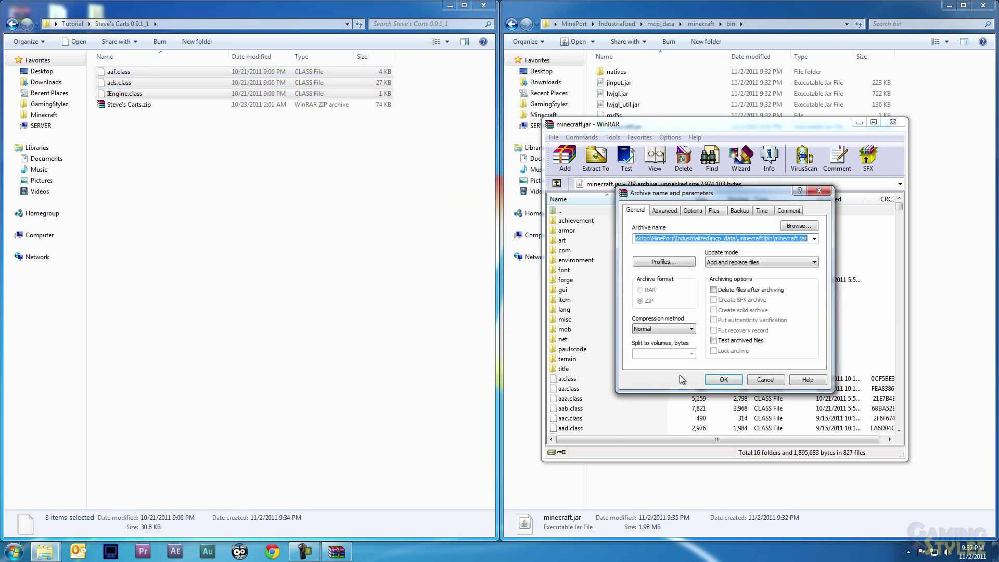
{"action": "left_click", "coordinate": [722, 380]}
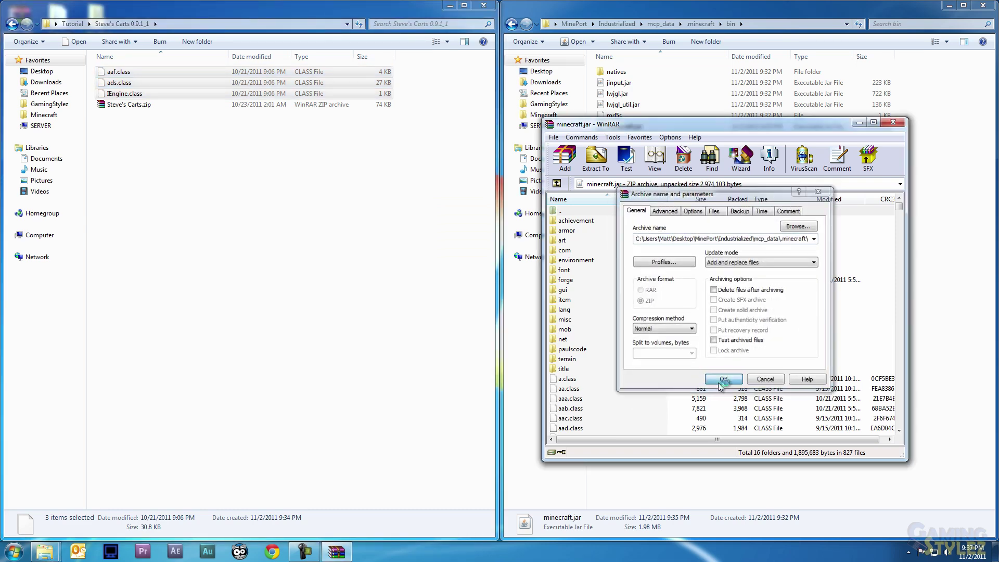
{"action": "left_click", "coordinate": [891, 124]}
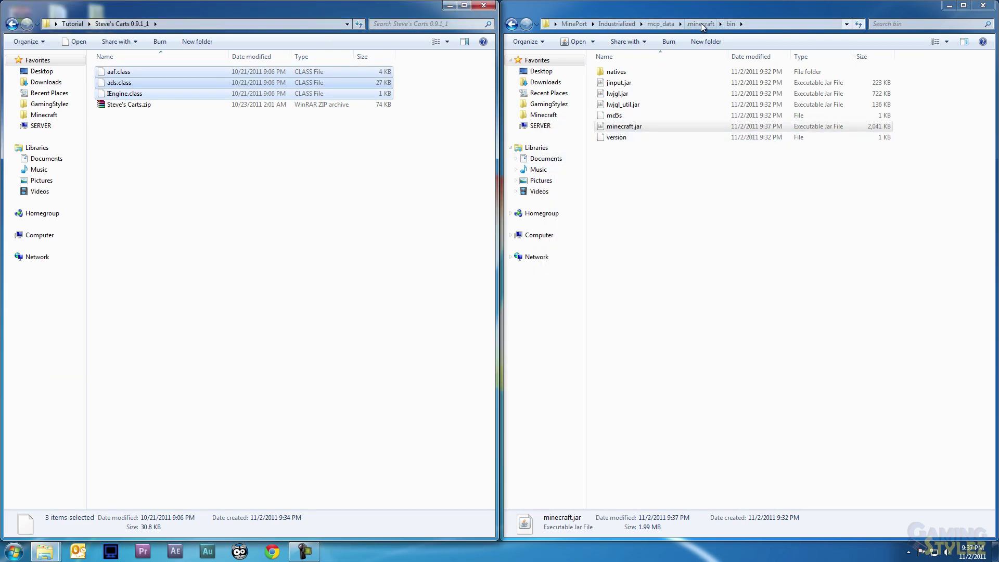
Go back to the Tutorial folder and look over the ModLoader, Somnia, BuildCraft and RedPower source files.
{"action": "left_click", "coordinate": [701, 23]}
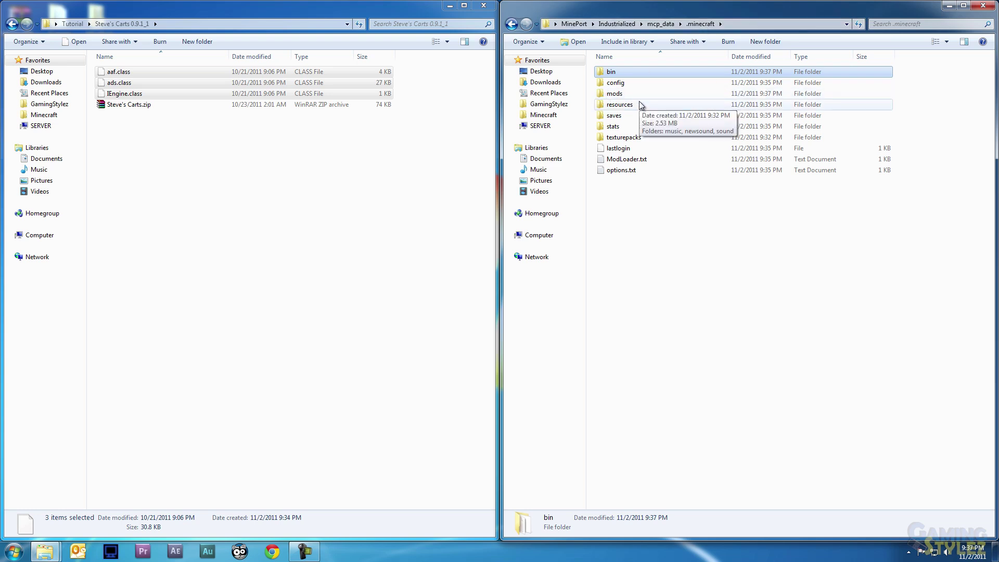
{"action": "left_click", "coordinate": [69, 24]}
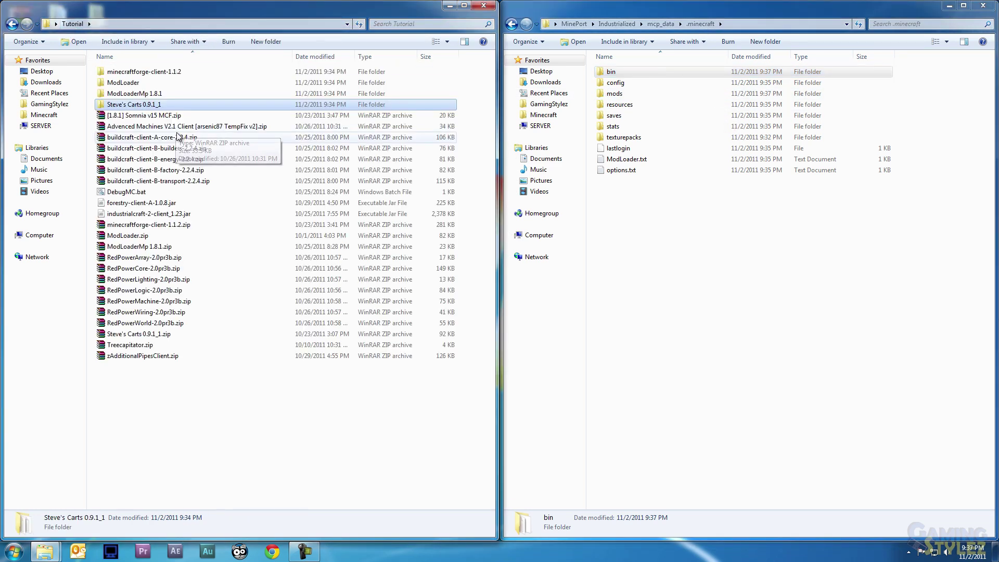
{"action": "left_click", "coordinate": [126, 83]}
{"action": "left_click", "coordinate": [128, 94]}
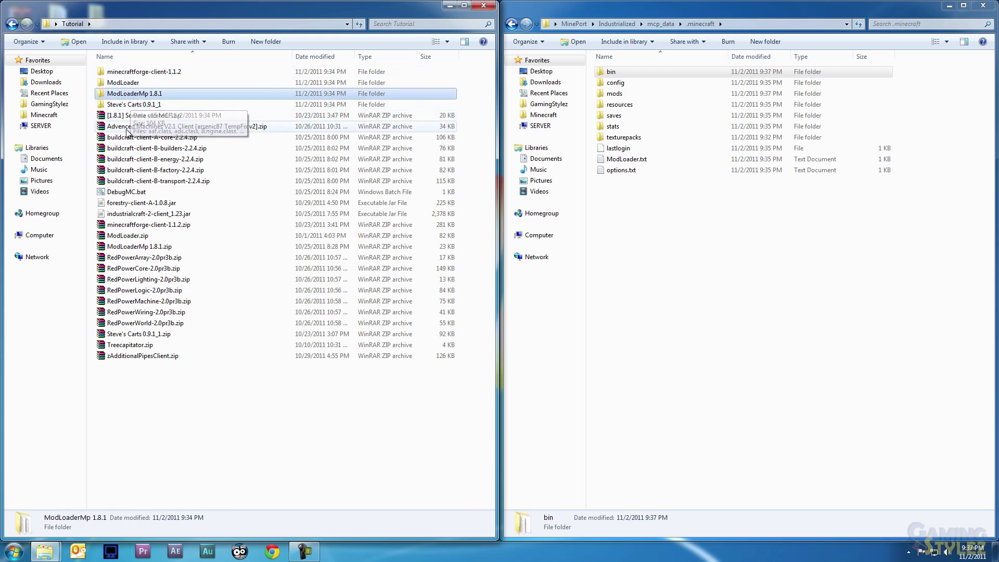
{"action": "left_click", "coordinate": [147, 117]}
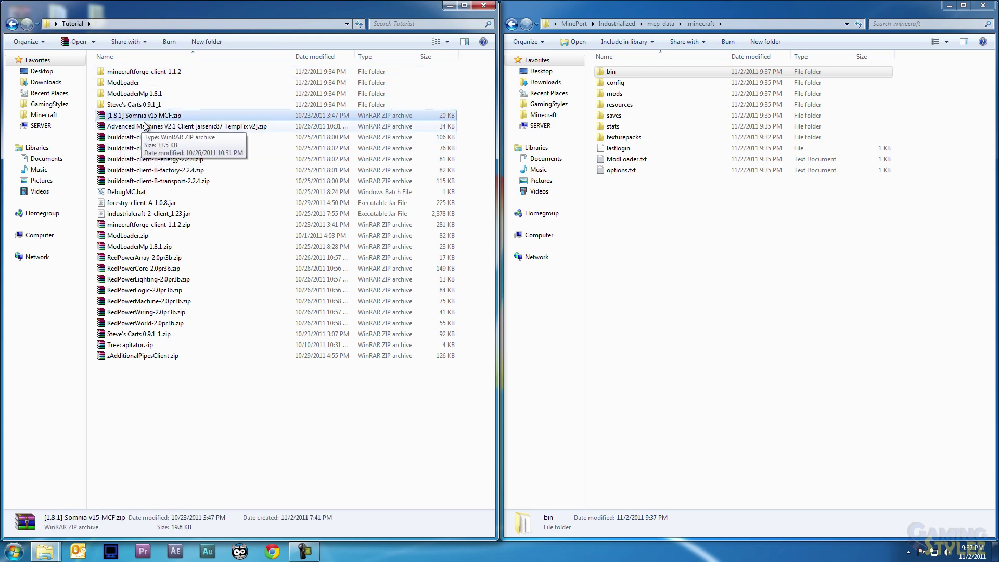
{"action": "left_click", "coordinate": [156, 159]}
{"action": "left_click", "coordinate": [152, 140]}
{"action": "left_click", "coordinate": [150, 159]}
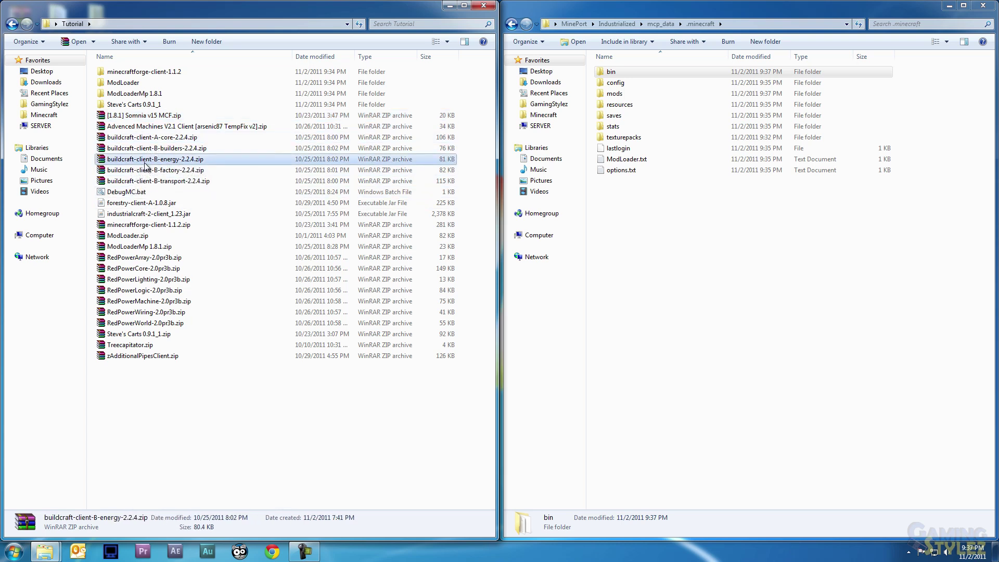
{"action": "left_click", "coordinate": [144, 268]}
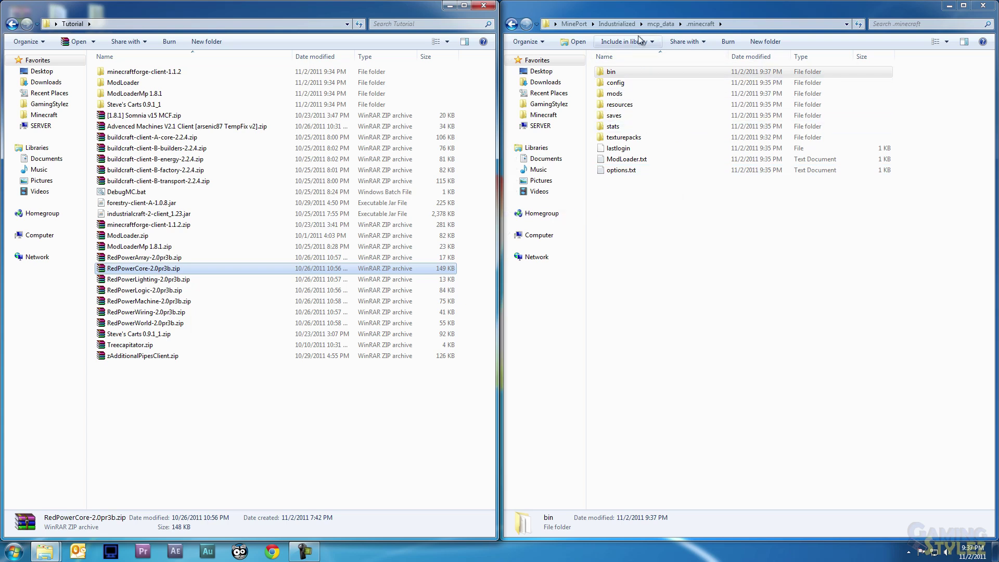
Check the mod files inside .minecraft\mods, then launch minecraftp.exe from Industrialized.
{"action": "double_click", "coordinate": [623, 94]}
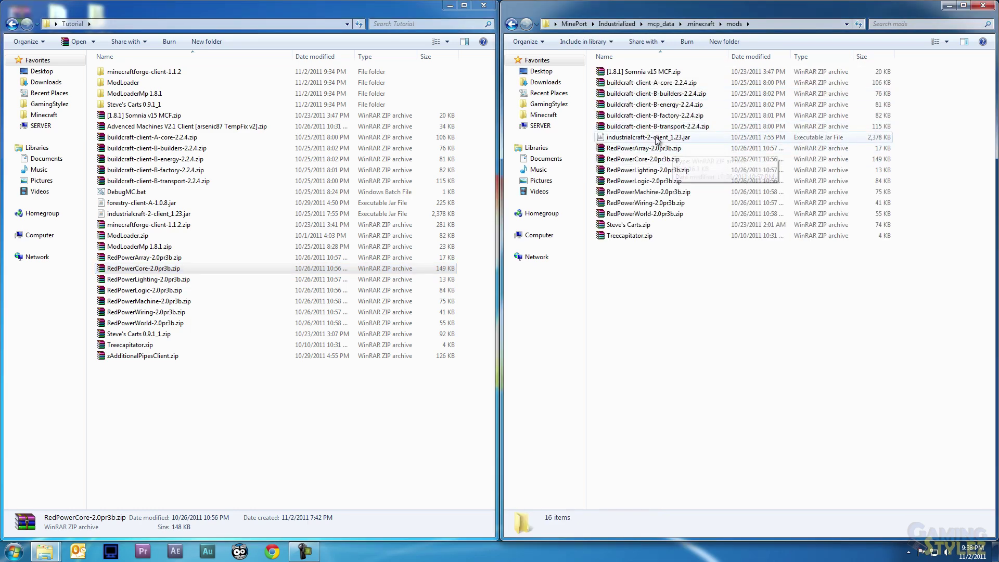
{"action": "left_click", "coordinate": [657, 138]}
{"action": "left_click", "coordinate": [629, 98]}
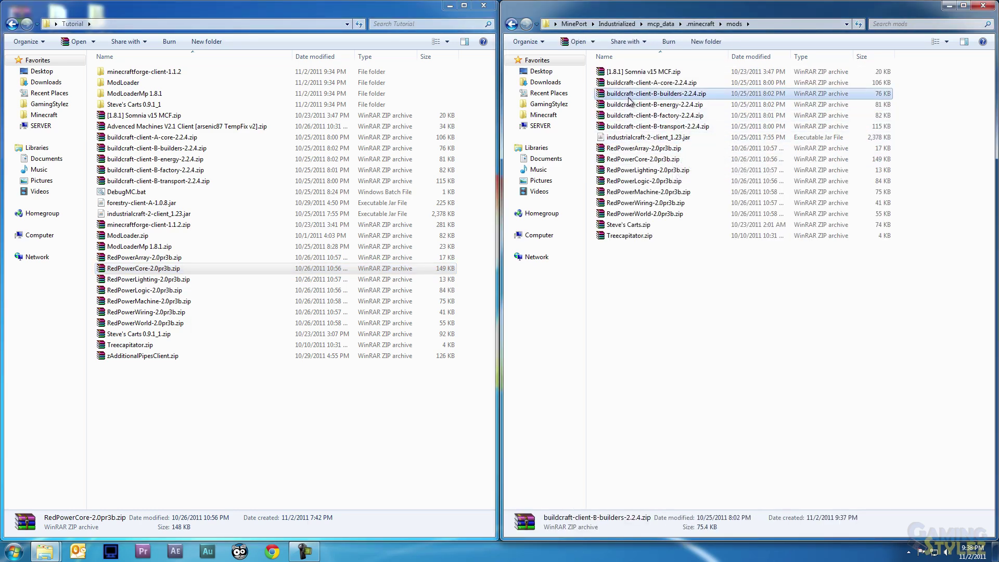
{"action": "left_click", "coordinate": [649, 182]}
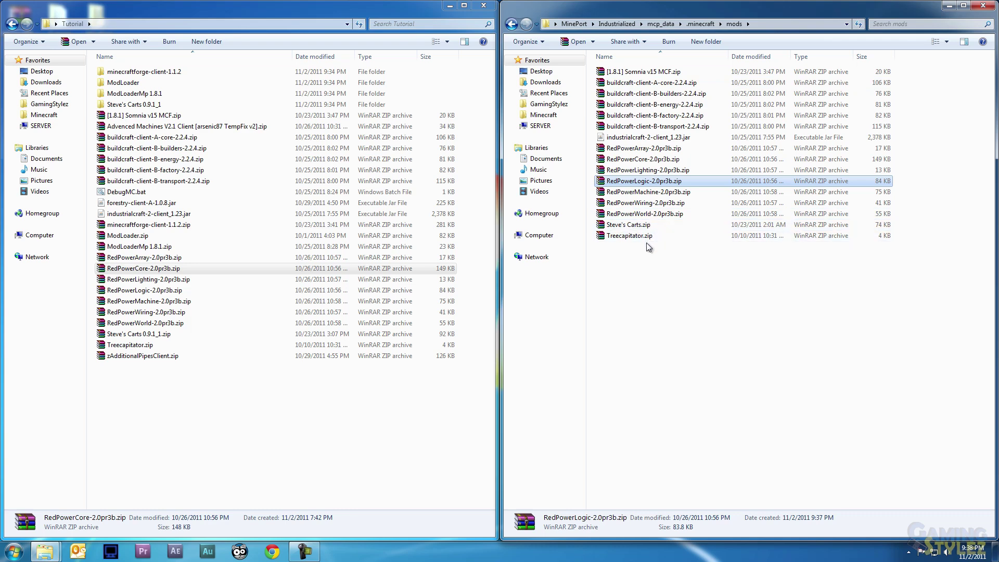
{"action": "left_click", "coordinate": [615, 24]}
{"action": "double_click", "coordinate": [626, 84]}
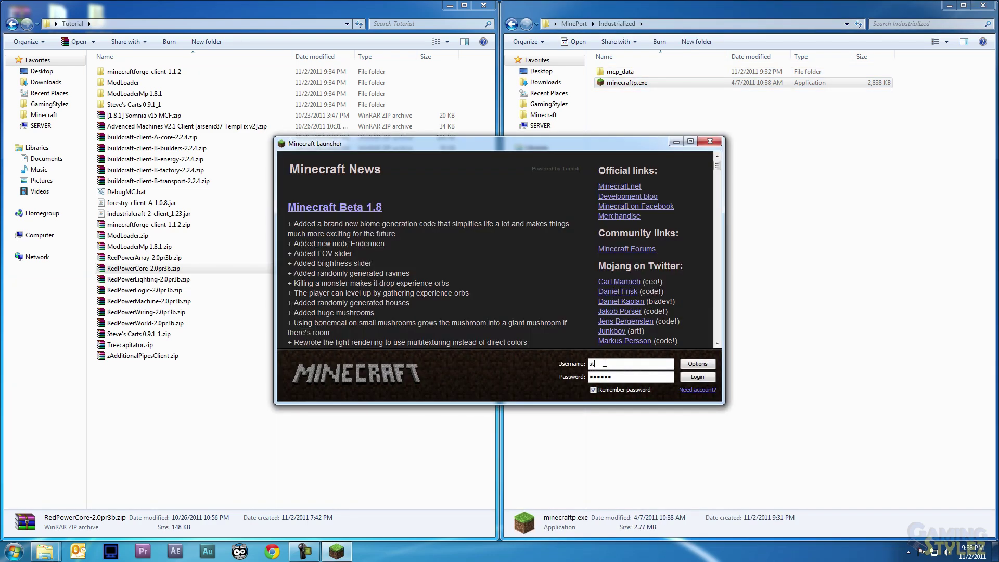
Log in, delete the old New World save and generate a fresh world.
{"action": "key", "text": "Return"}
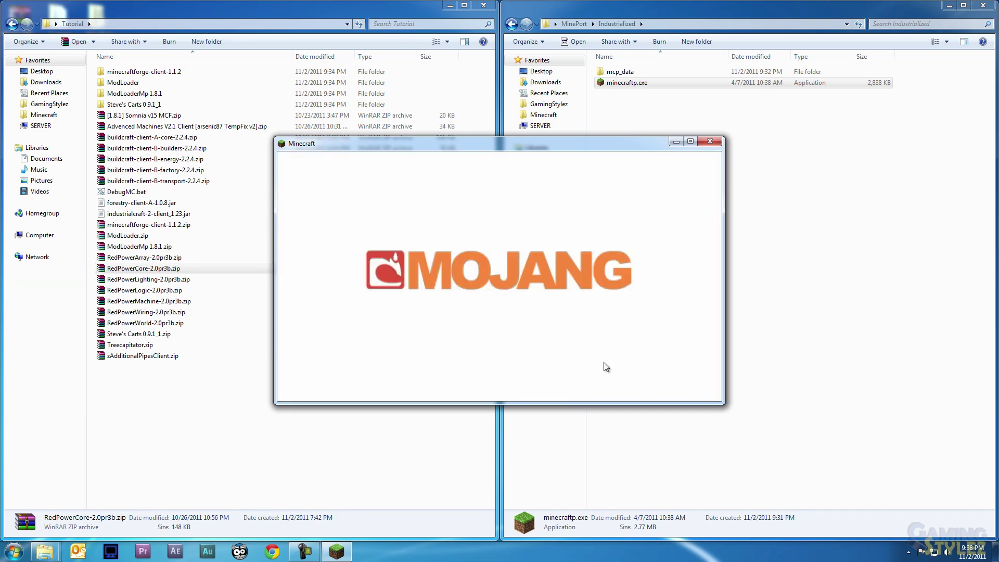
{"action": "left_click", "coordinate": [504, 274]}
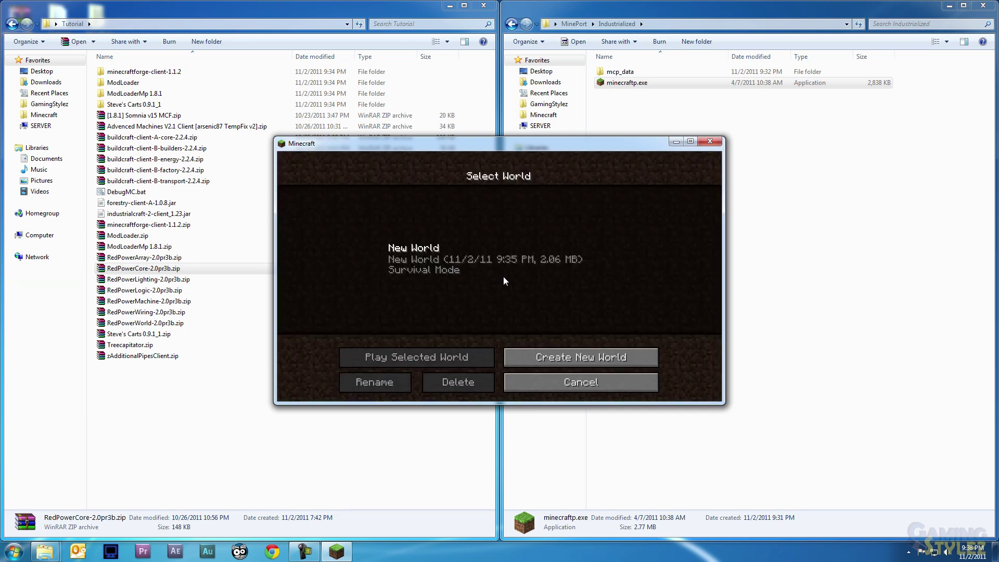
{"action": "left_click", "coordinate": [440, 276]}
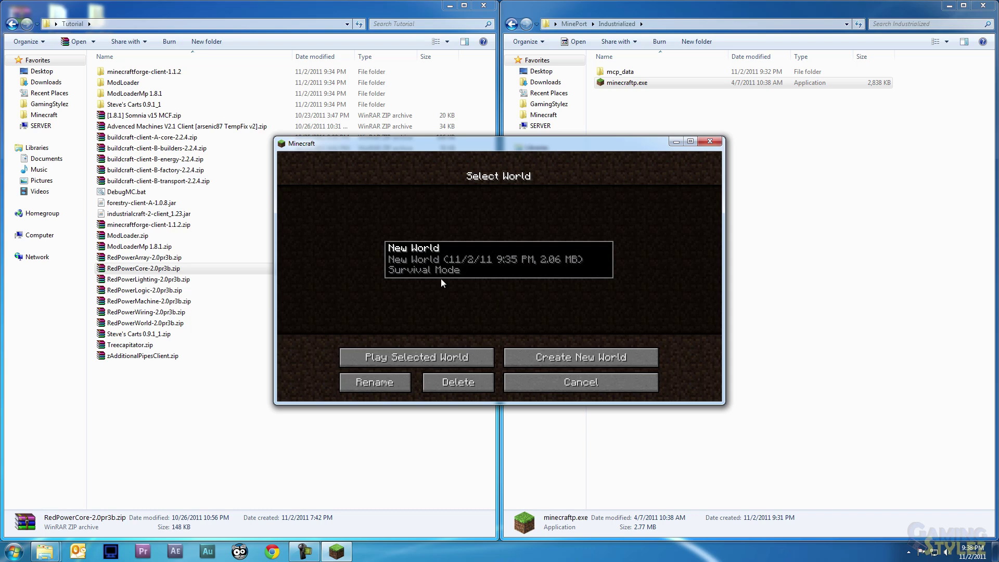
{"action": "left_click", "coordinate": [458, 385]}
{"action": "left_click", "coordinate": [458, 308]}
{"action": "left_click", "coordinate": [562, 357]}
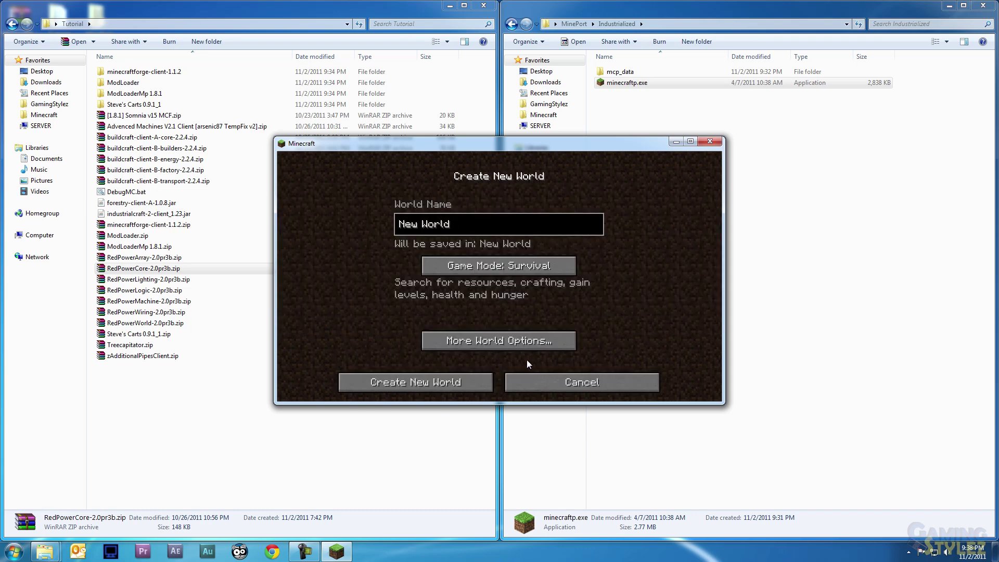
{"action": "left_click", "coordinate": [465, 387]}
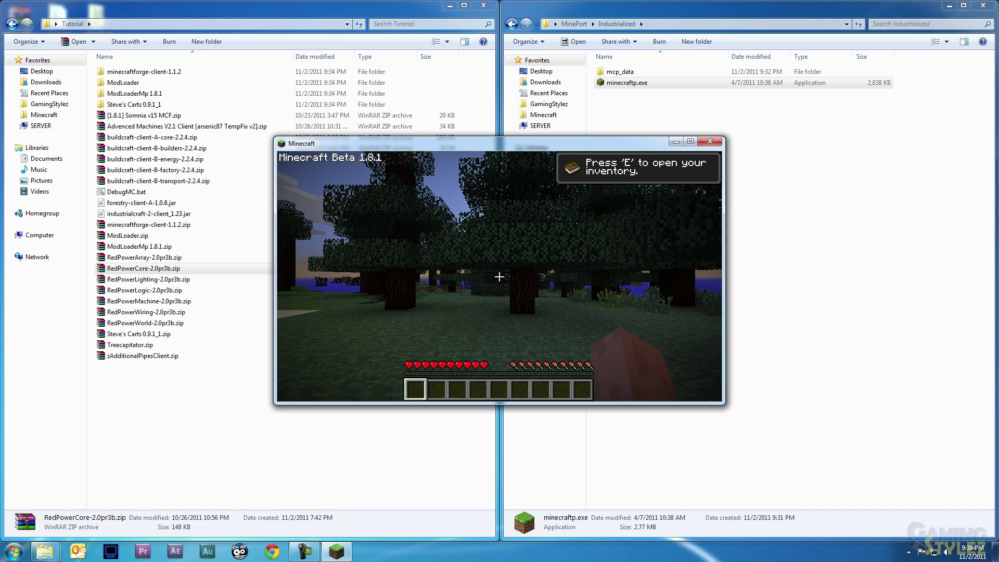
Once the world loads, save and quit to title and close Minecraft.
{"action": "mouse_move", "coordinate": [499, 277]}
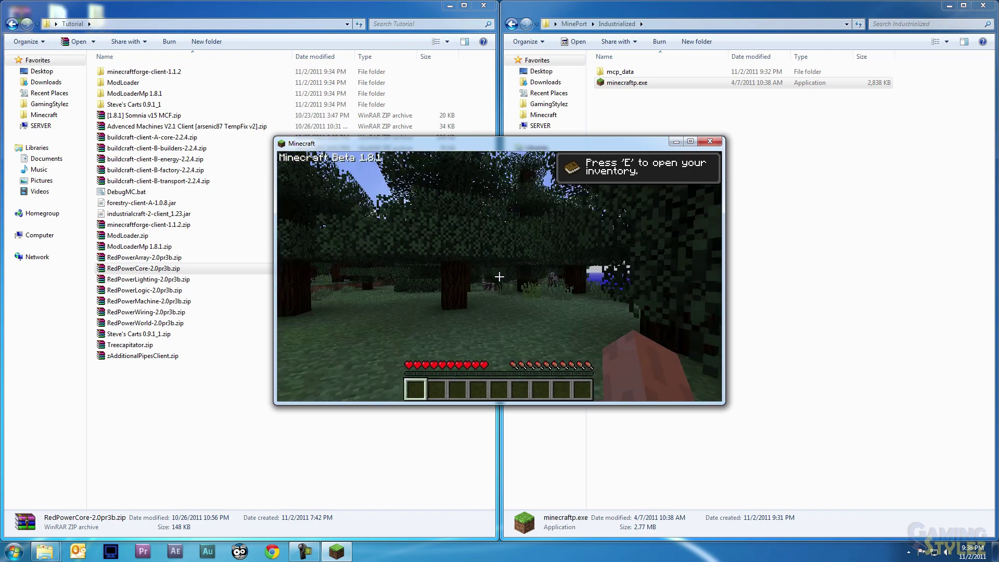
{"action": "key", "text": "Escape"}
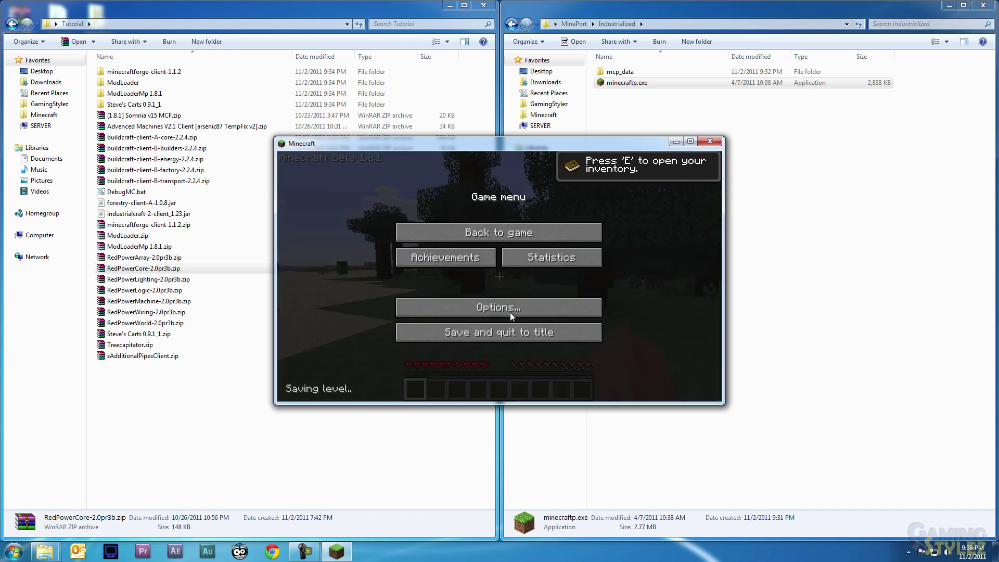
{"action": "left_click", "coordinate": [513, 332]}
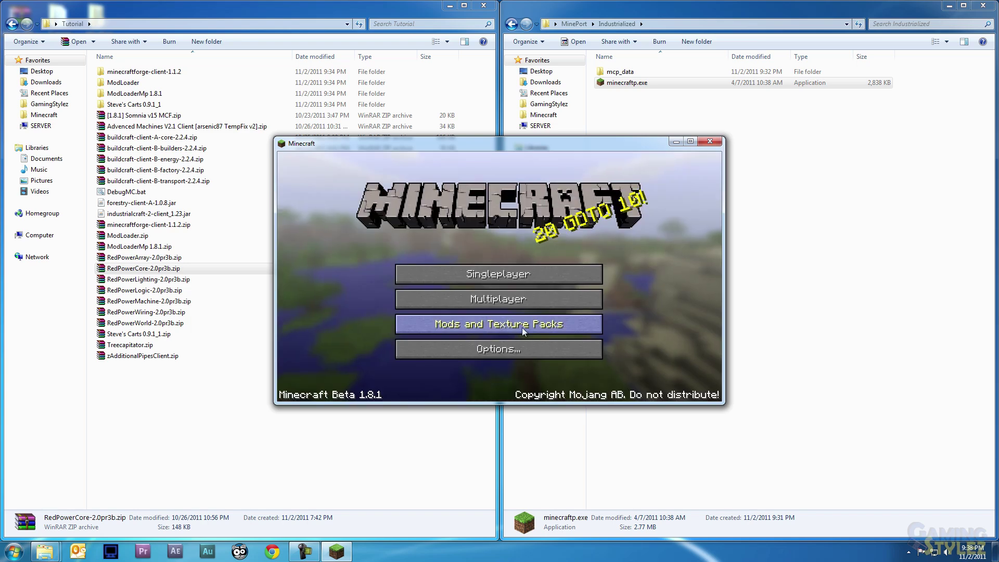
{"action": "left_click", "coordinate": [715, 142]}
Copy Advanced Machines V2.1, forestry-client-A-1.0.8.jar and zAdditionalPipesClient.zip into .minecraft\mods, then return to Industrialized.
{"action": "double_click", "coordinate": [626, 74]}
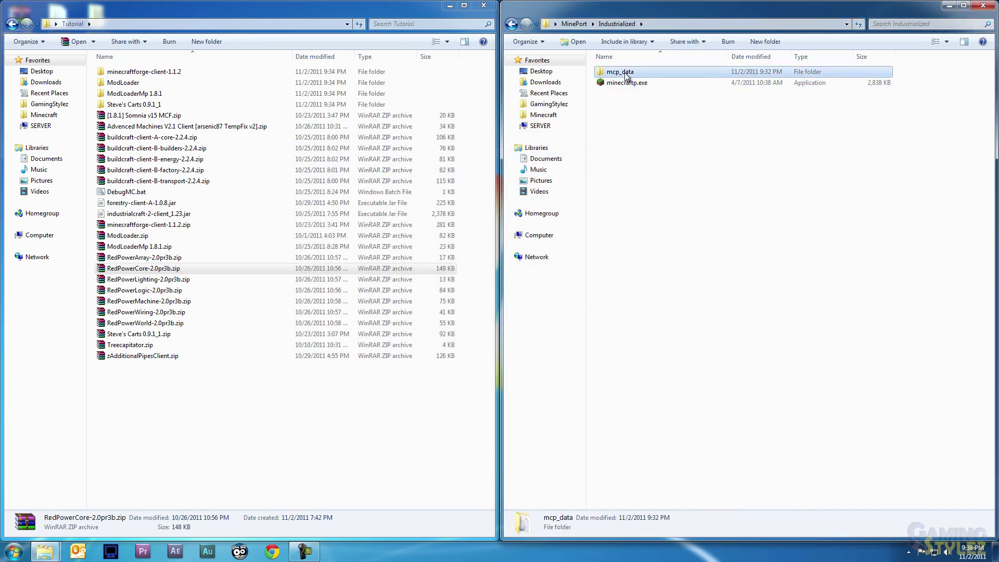
{"action": "double_click", "coordinate": [627, 73]}
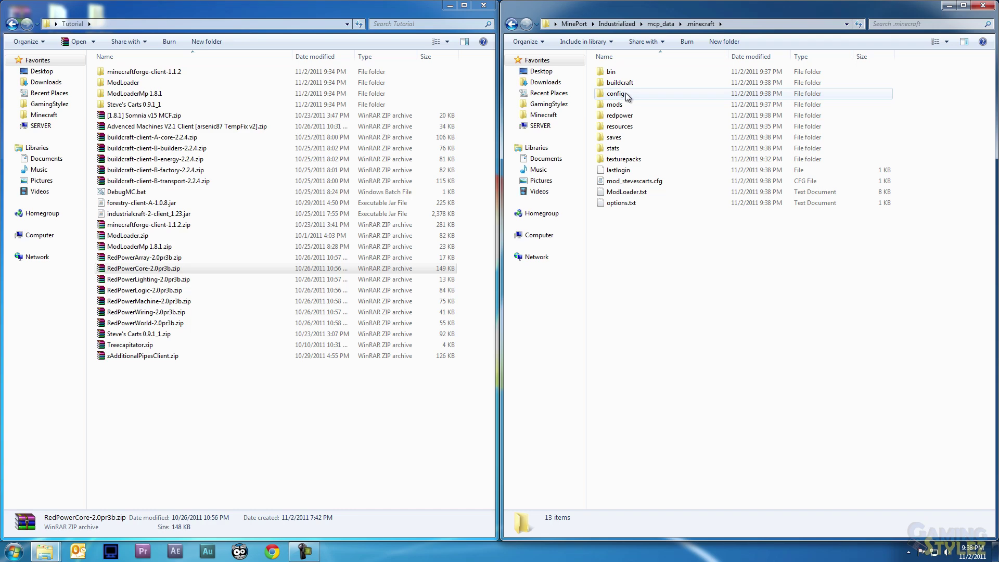
{"action": "double_click", "coordinate": [614, 104]}
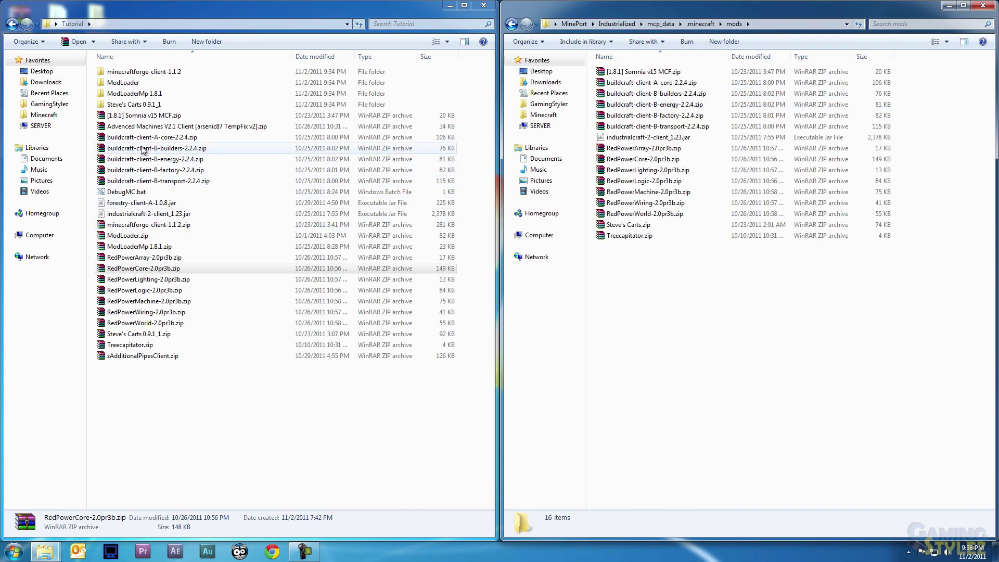
{"action": "left_click", "coordinate": [154, 127]}
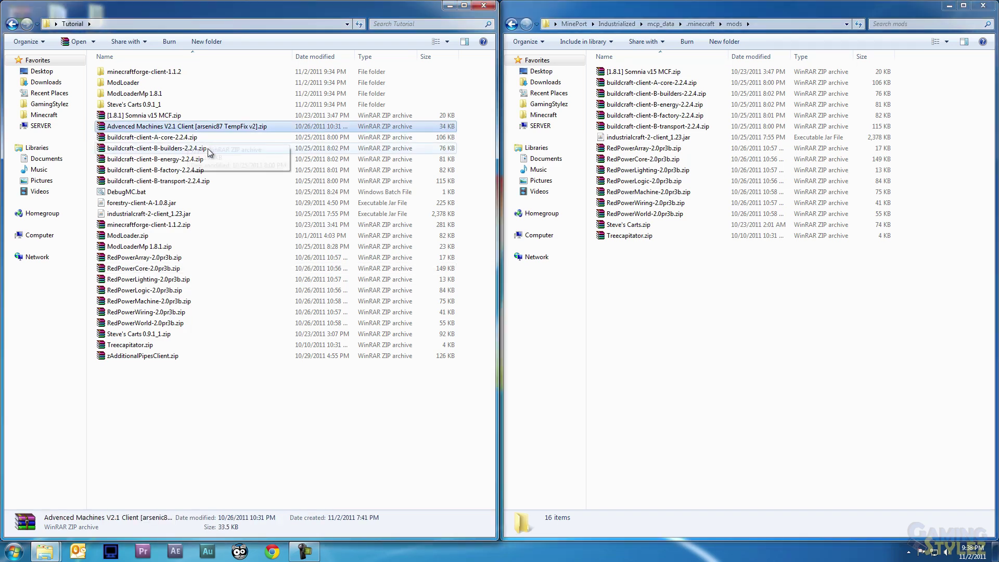
{"action": "left_click", "coordinate": [130, 204], "text": "ctrl"}
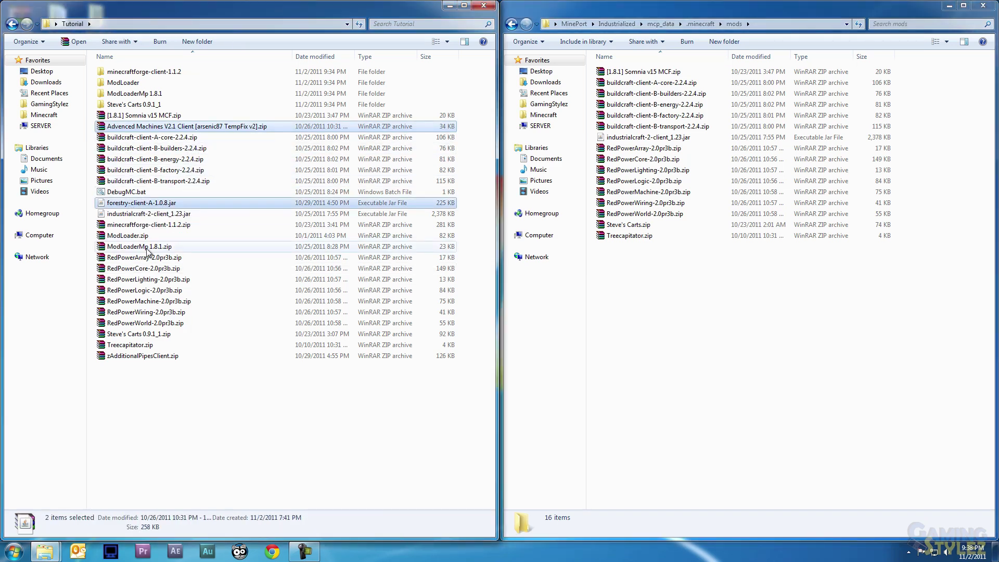
{"action": "left_click", "coordinate": [136, 357], "text": "ctrl"}
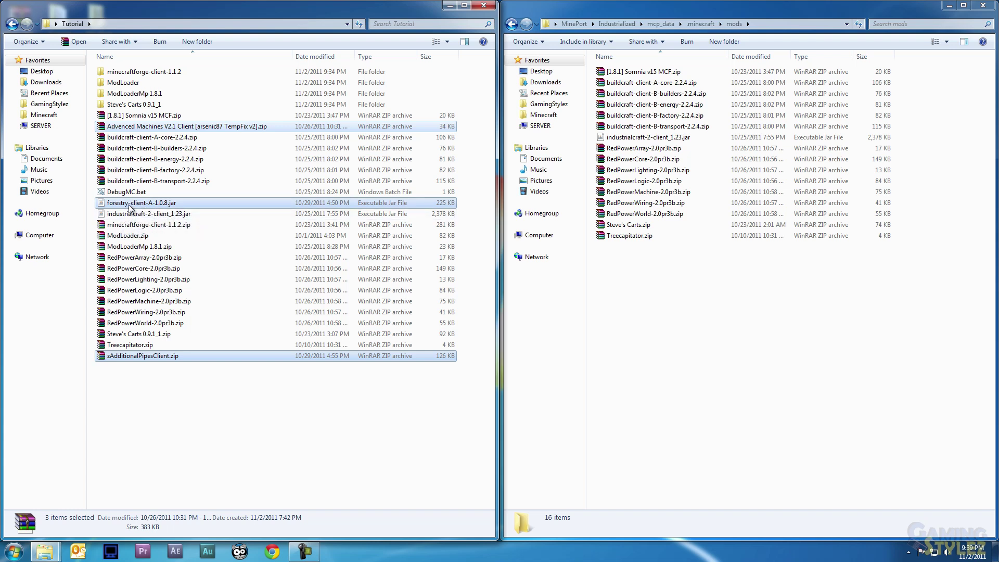
{"action": "left_click_drag", "start_coordinate": [135, 205], "coordinate": [693, 327]}
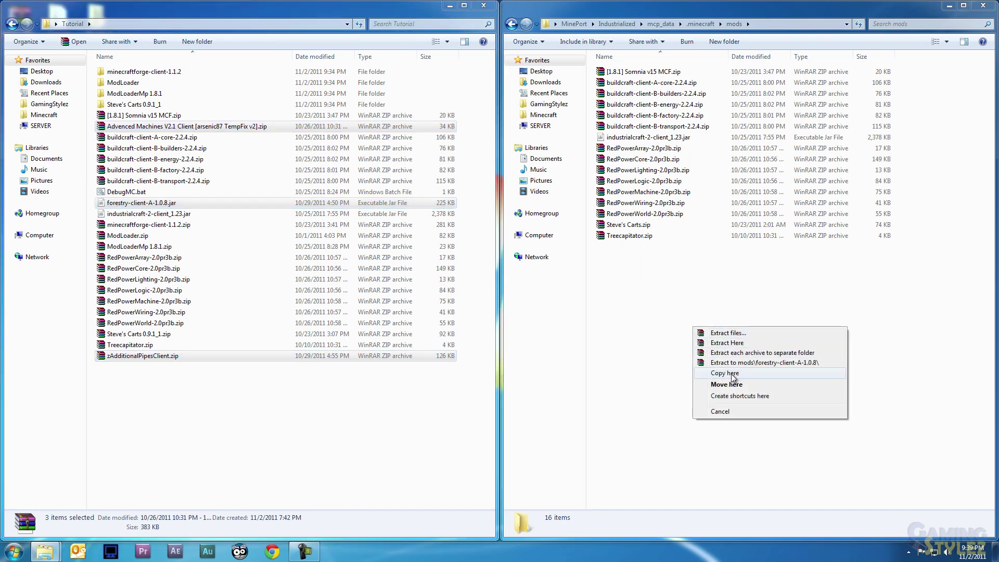
{"action": "left_click", "coordinate": [732, 375]}
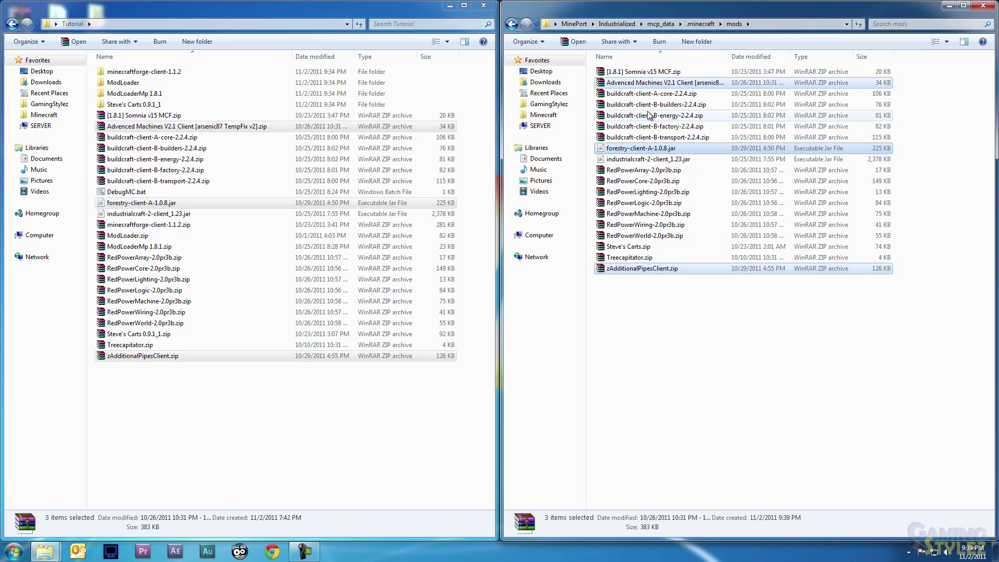
{"action": "left_click", "coordinate": [617, 24]}
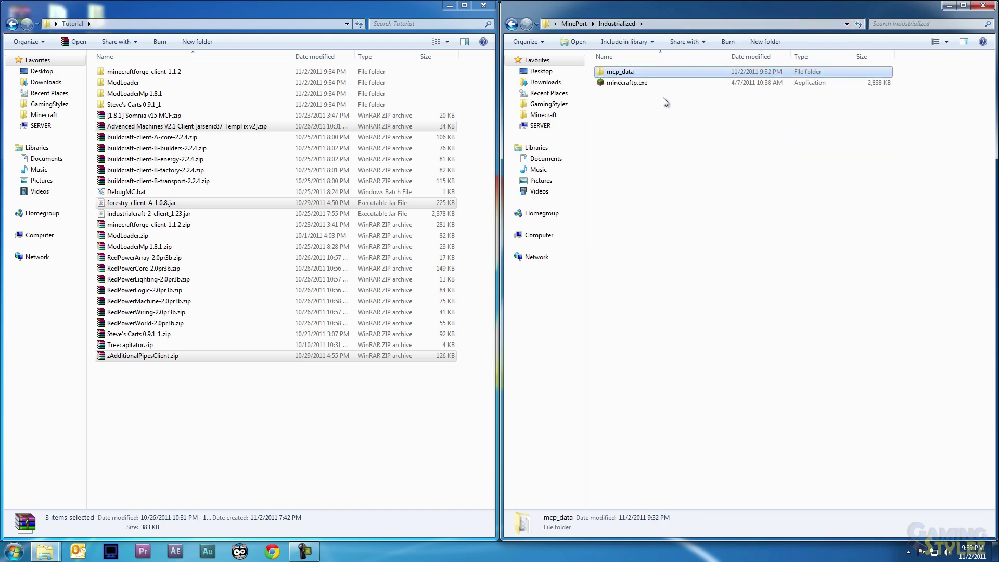
Launch minecraftp.exe, log in, delete the old New World and generate a fresh one.
{"action": "double_click", "coordinate": [631, 84]}
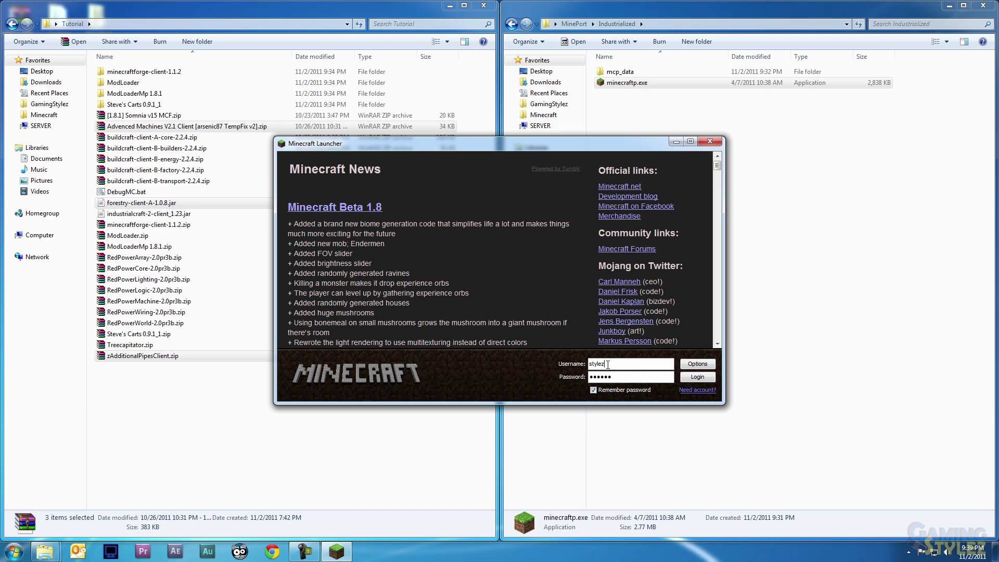
{"action": "key", "text": "Return"}
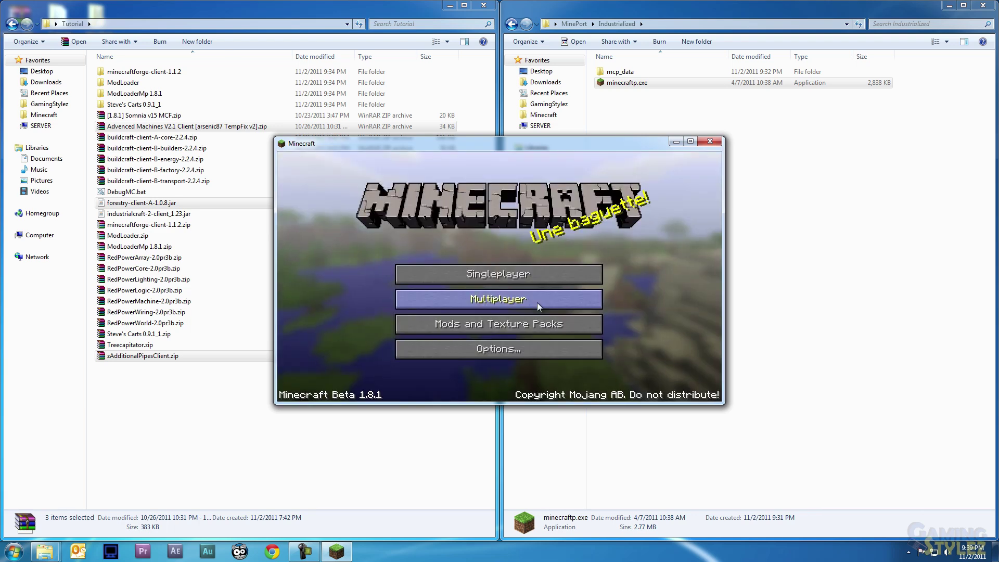
{"action": "left_click", "coordinate": [522, 277]}
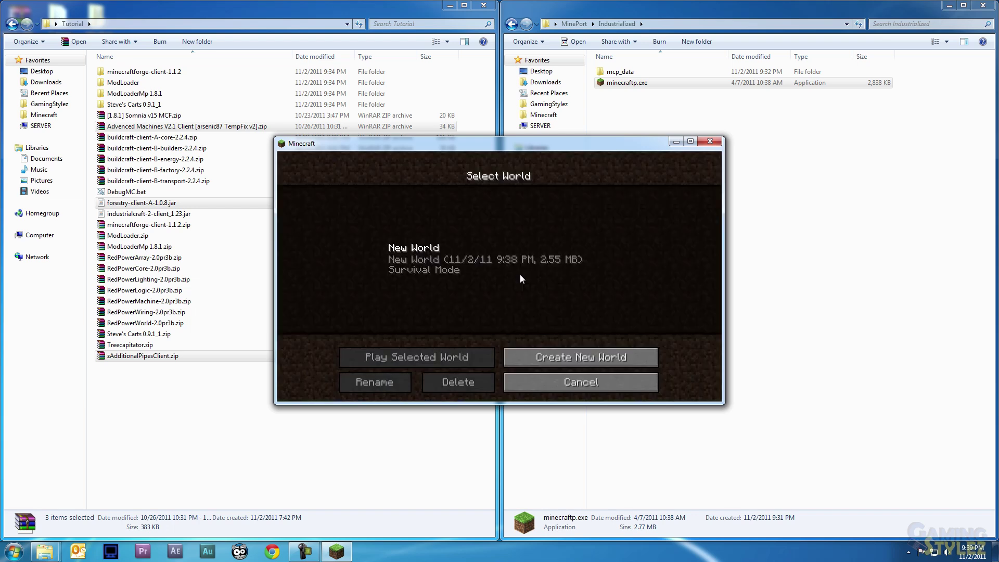
{"action": "left_click", "coordinate": [471, 275]}
{"action": "left_click", "coordinate": [457, 387]}
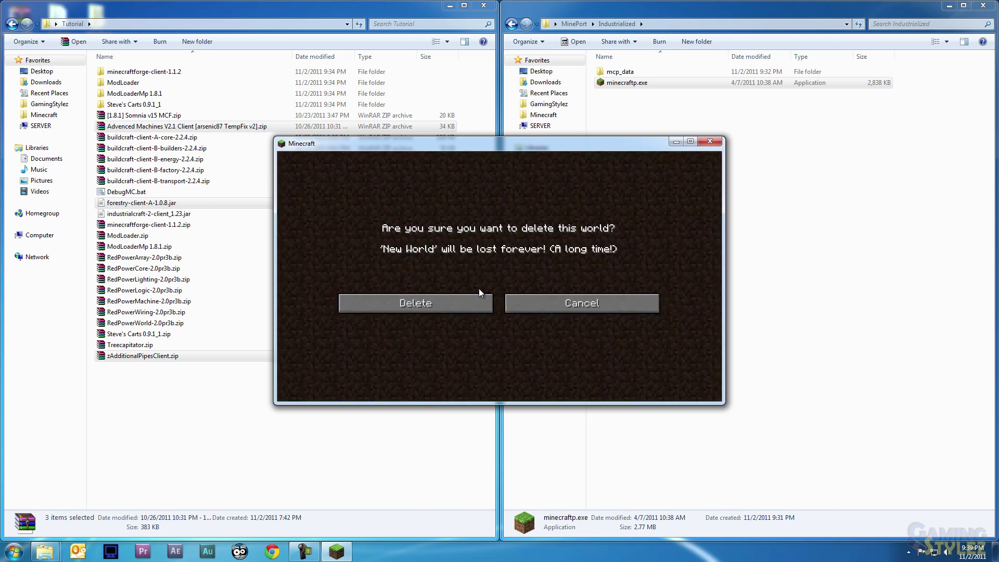
{"action": "left_click", "coordinate": [466, 301]}
{"action": "left_click", "coordinate": [538, 356]}
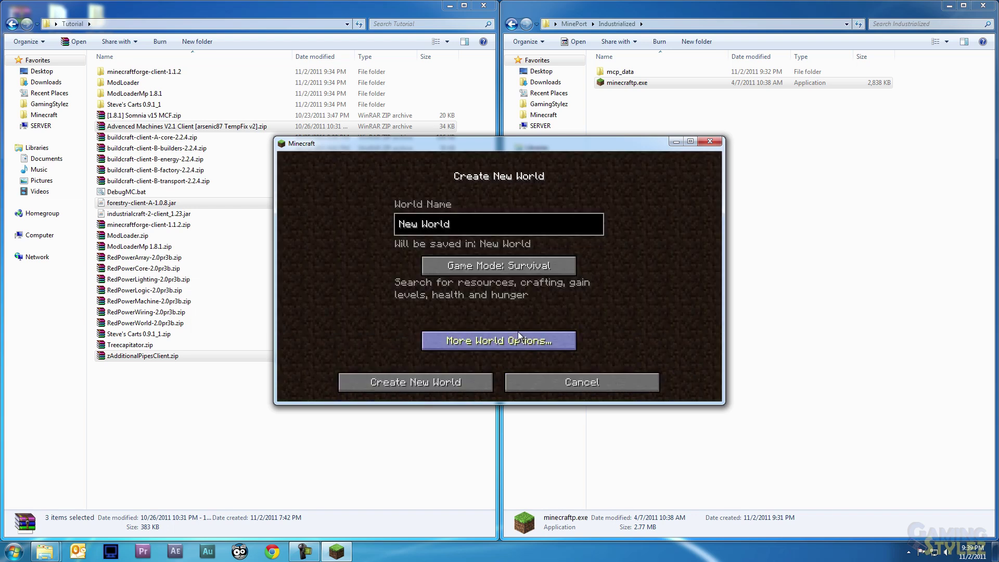
{"action": "left_click", "coordinate": [426, 382]}
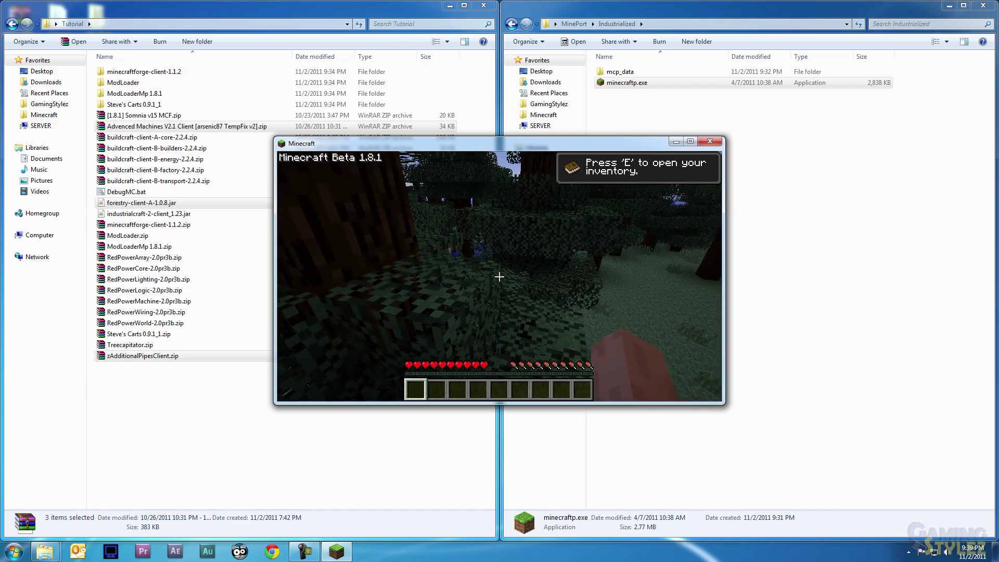
Walk to a nearby tree and chop it for wood logs.
{"action": "key", "text": "e"}
{"action": "key", "text": "e"}
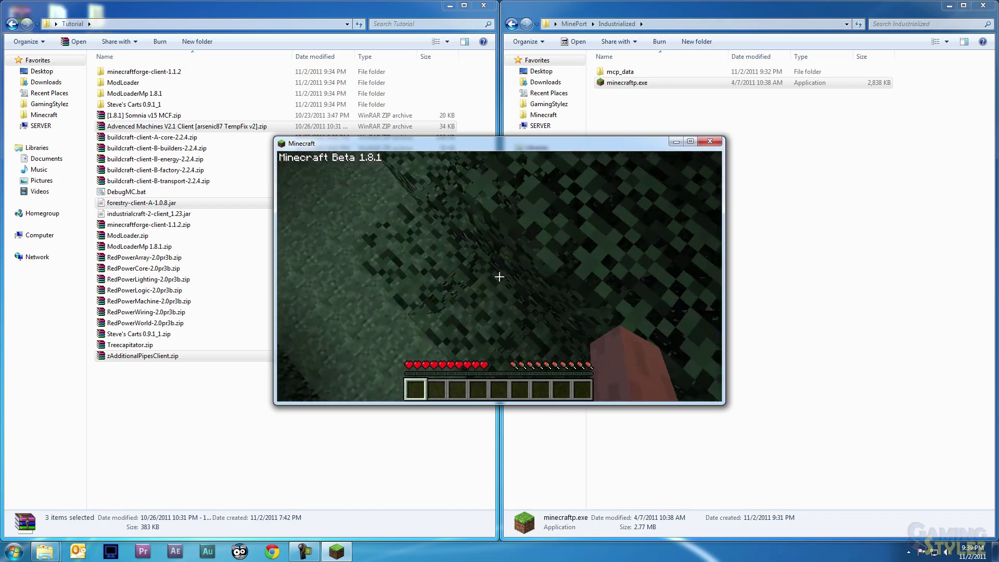
{"action": "key", "text": "w"}
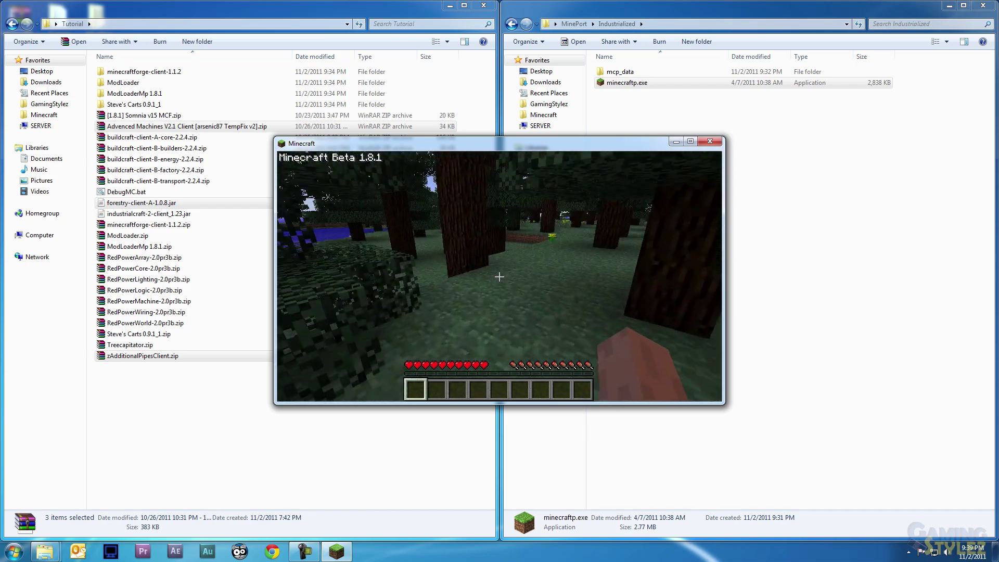
{"action": "left_click", "coordinate": [499, 276]}
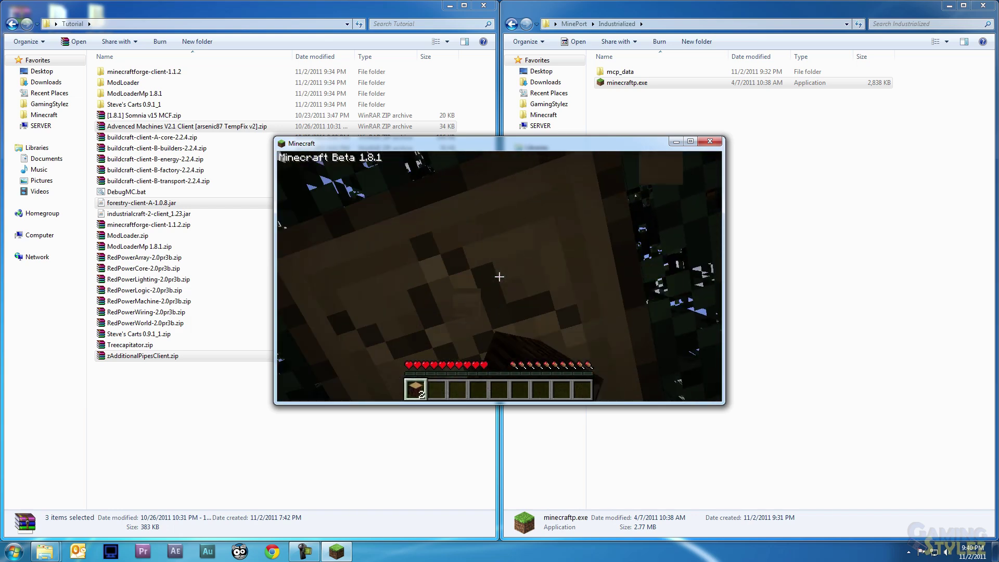
{"action": "left_click", "coordinate": [499, 276]}
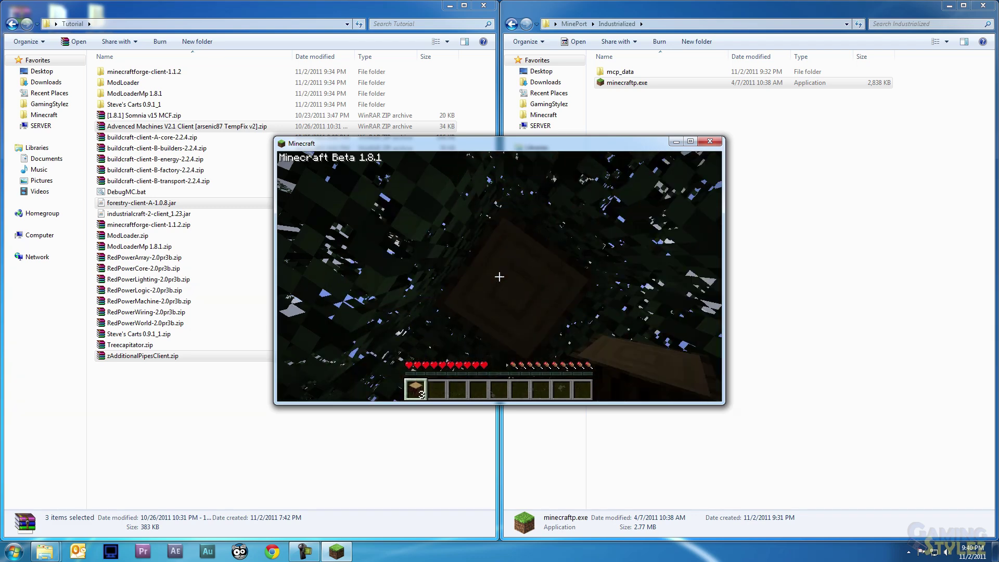
Turn the three logs into 12 wooden planks and store them in the inventory.
{"action": "key", "text": "e"}
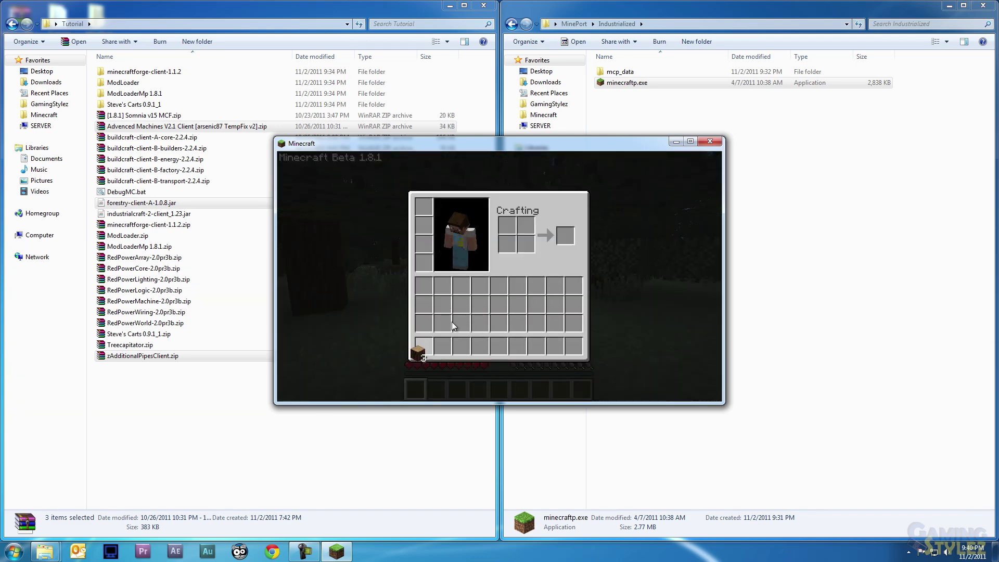
{"action": "left_click", "coordinate": [424, 346]}
{"action": "left_click", "coordinate": [526, 226]}
{"action": "left_click", "coordinate": [566, 236], "text": "shift"}
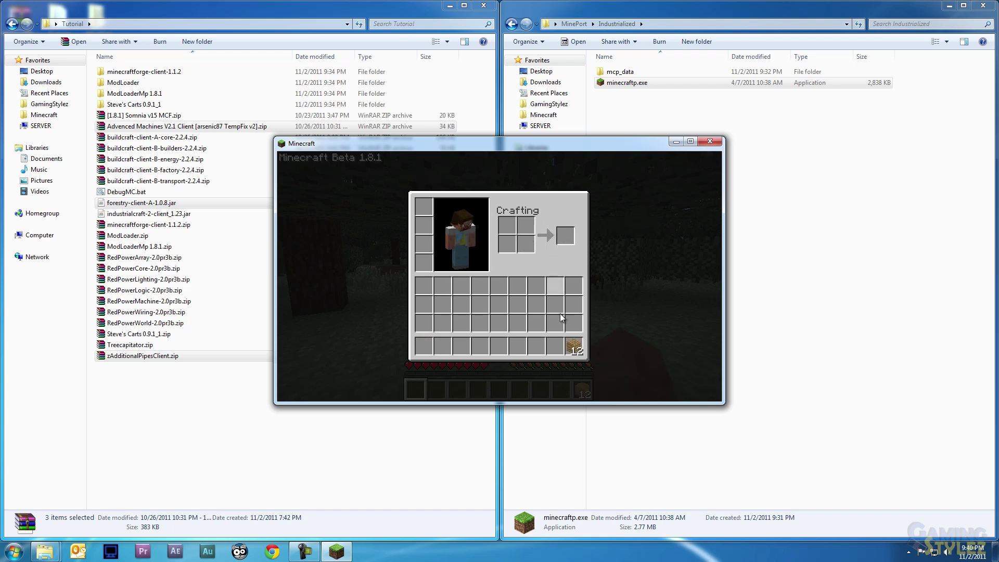
{"action": "left_click", "coordinate": [574, 346]}
{"action": "left_click", "coordinate": [530, 289]}
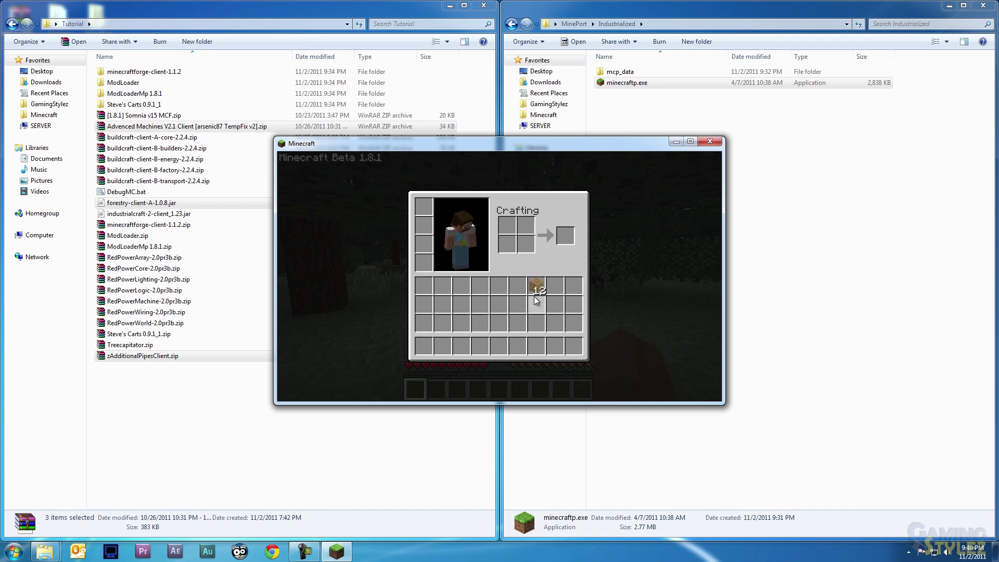
Craft a crafting table from four planks and put it in the hotbar.
{"action": "left_click", "coordinate": [535, 290]}
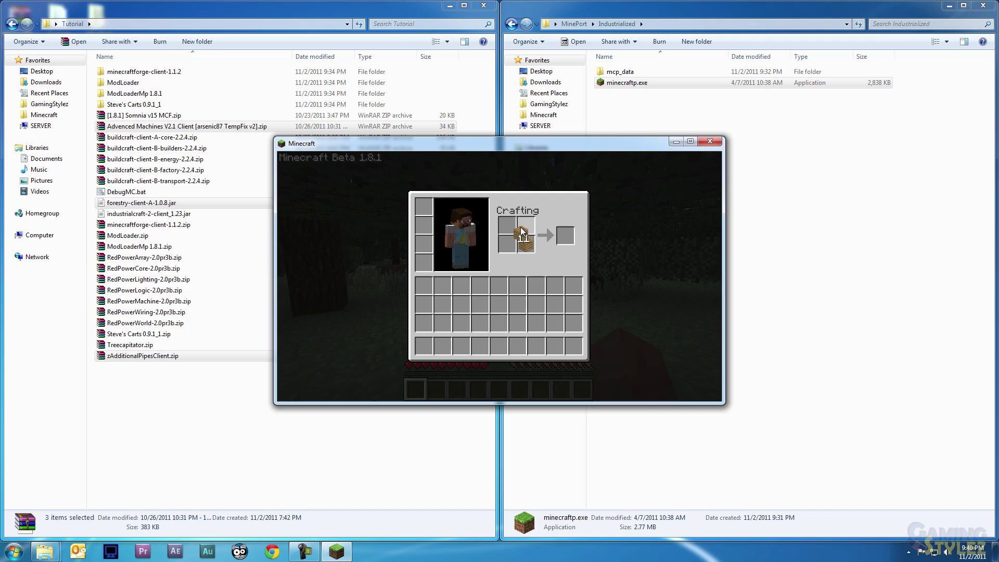
{"action": "right_click", "coordinate": [526, 226]}
{"action": "right_click", "coordinate": [526, 245]}
{"action": "right_click", "coordinate": [507, 225]}
{"action": "right_click", "coordinate": [507, 244]}
{"action": "left_click", "coordinate": [518, 286]}
{"action": "left_click", "coordinate": [563, 239]}
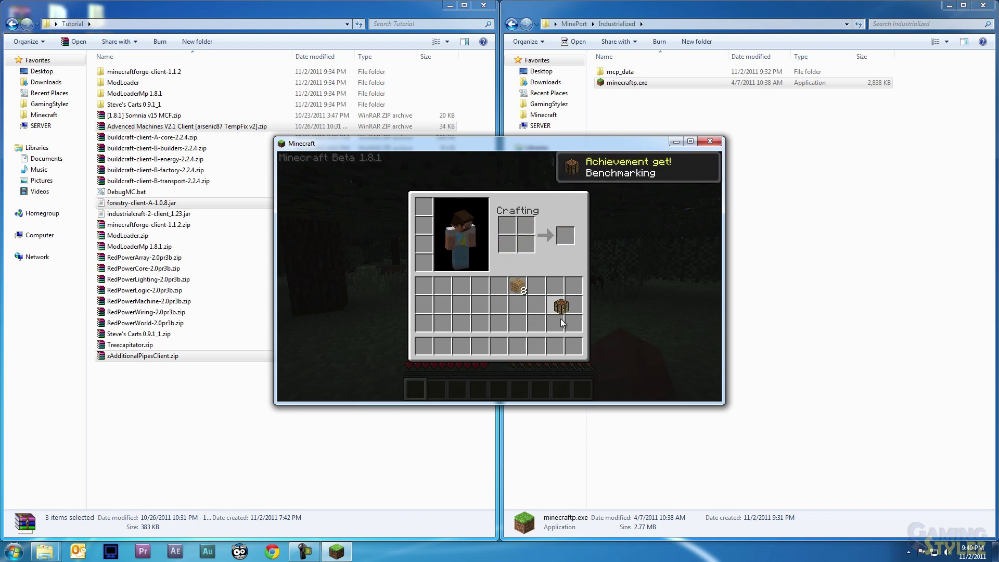
{"action": "left_click", "coordinate": [555, 346]}
{"action": "key", "text": "e"}
Place the crafting table on the ground and open it.
{"action": "scroll", "coordinate": [499, 276], "scroll_direction": "down", "scroll_amount": 2}
{"action": "scroll", "coordinate": [499, 276], "scroll_direction": "down", "scroll_amount": 5}
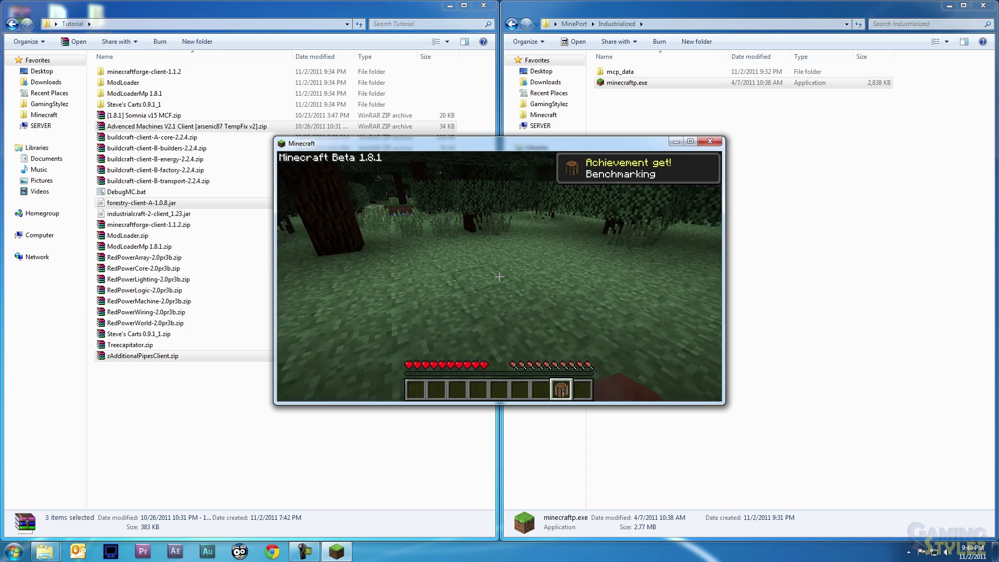
{"action": "right_click", "coordinate": [499, 277]}
{"action": "right_click", "coordinate": [499, 277]}
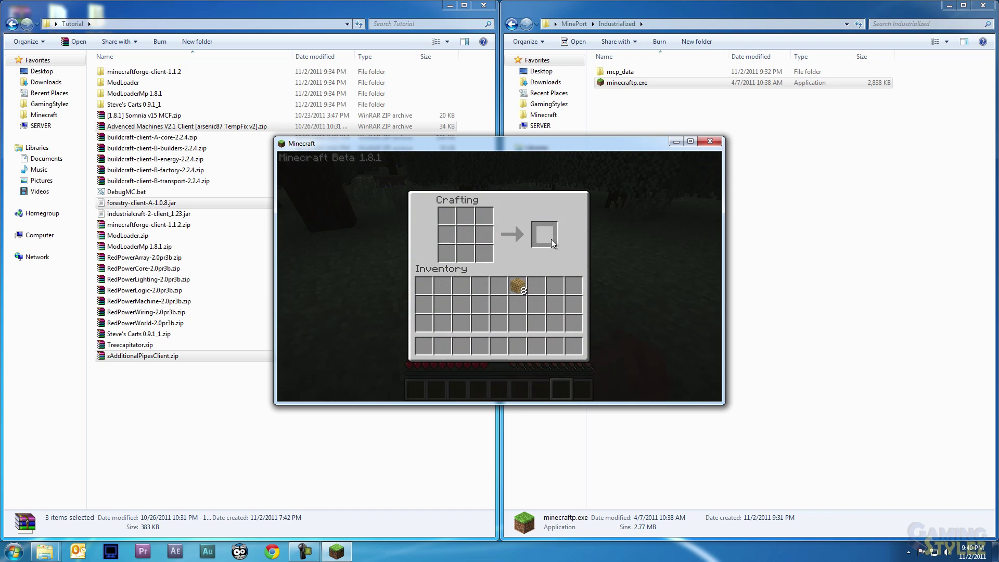
Craft a Treetap and a Wooden Gear at the crafting table.
{"action": "left_click", "coordinate": [518, 287]}
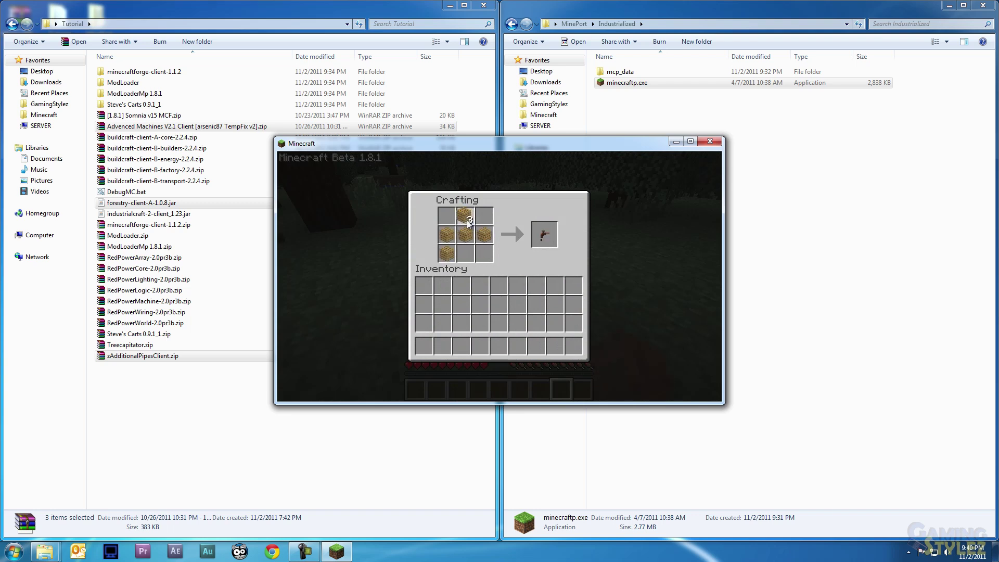
{"action": "left_click", "coordinate": [541, 235]}
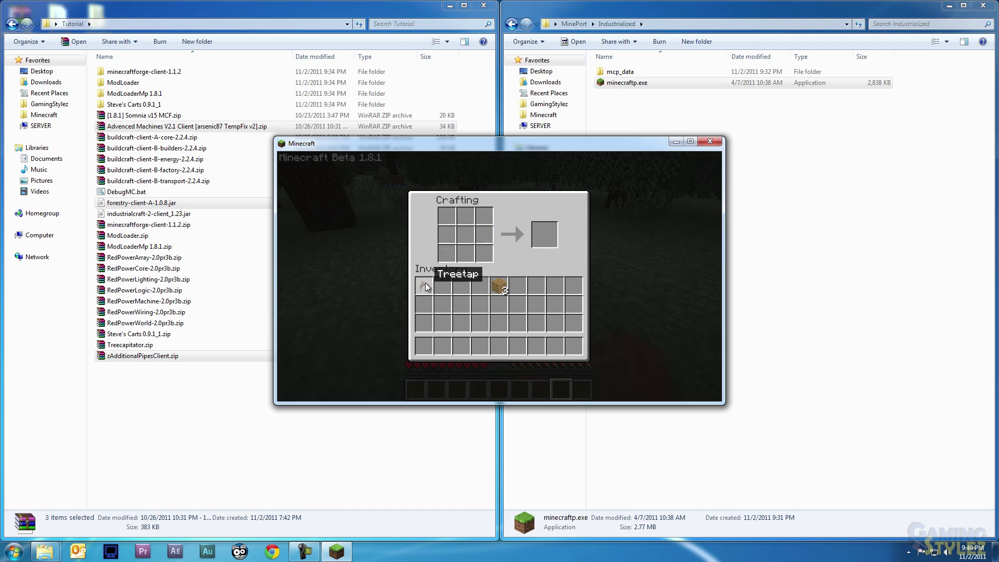
{"action": "left_click", "coordinate": [495, 283]}
{"action": "right_click", "coordinate": [484, 234]}
{"action": "right_click", "coordinate": [484, 253]}
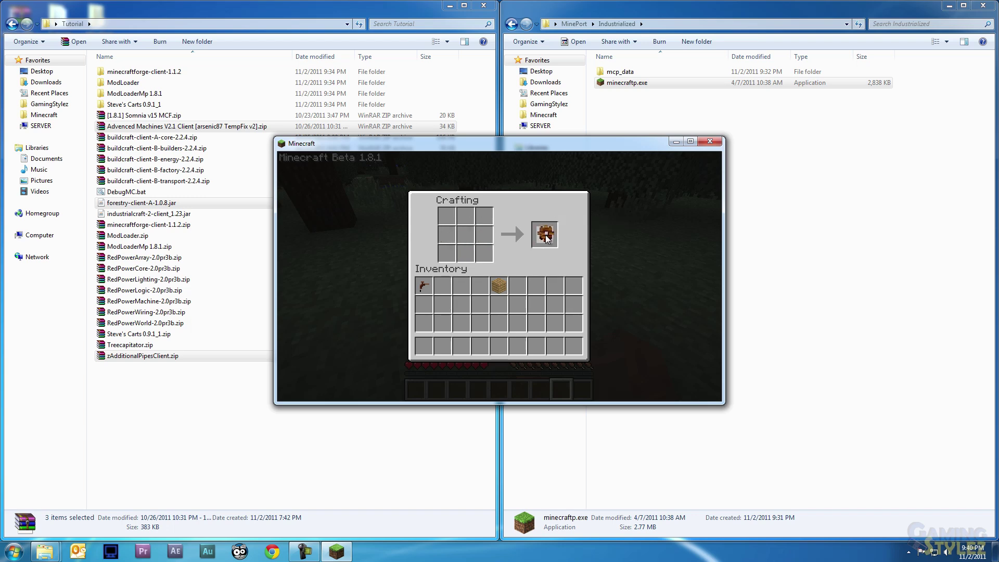
{"action": "left_click", "coordinate": [544, 235]}
{"action": "left_click", "coordinate": [424, 302]}
{"action": "key", "text": "Escape"}
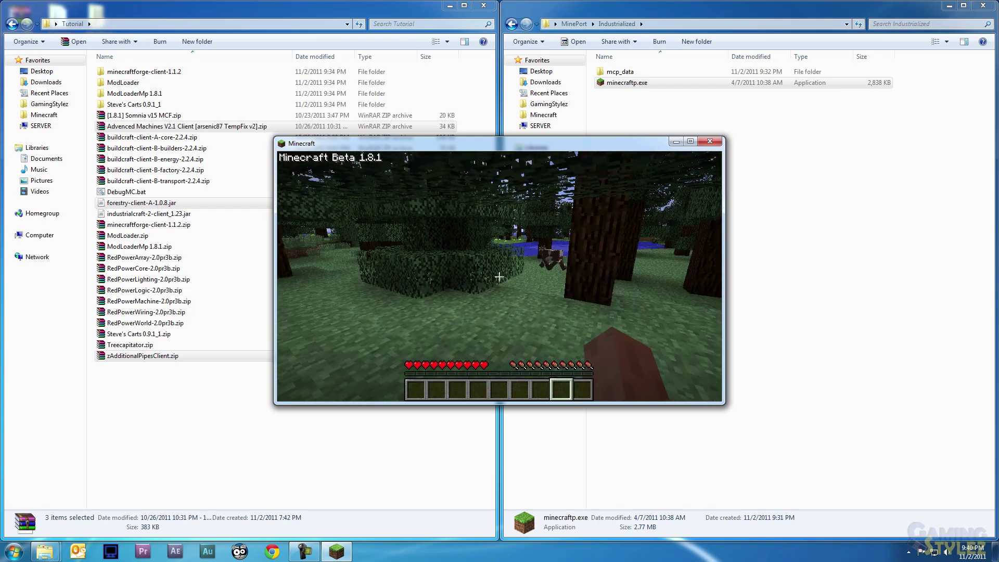
Walk around the trees, crafting table and pond to test the world.
{"action": "key", "text": "w"}
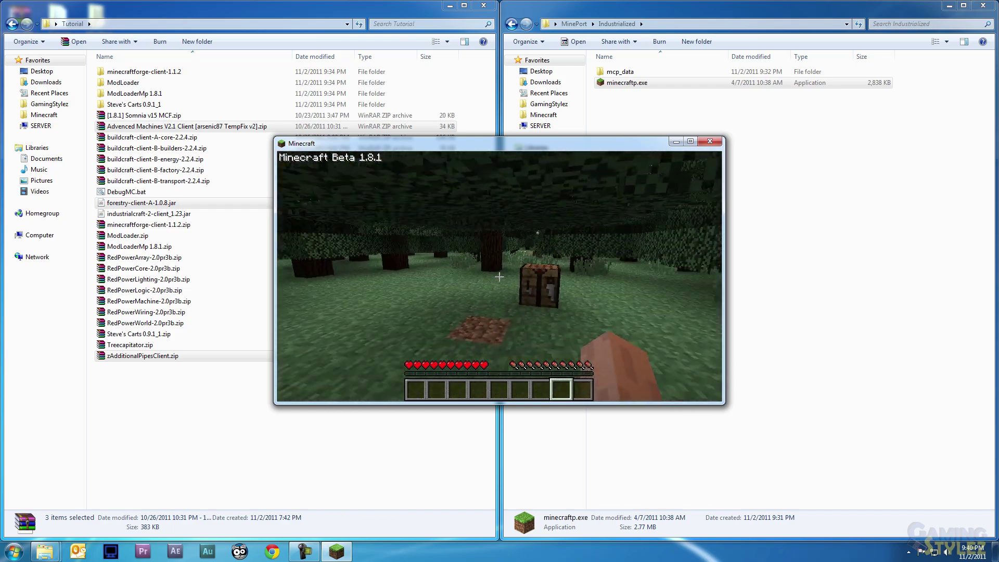
{"action": "key", "text": "w"}
{"action": "key", "text": "w"}
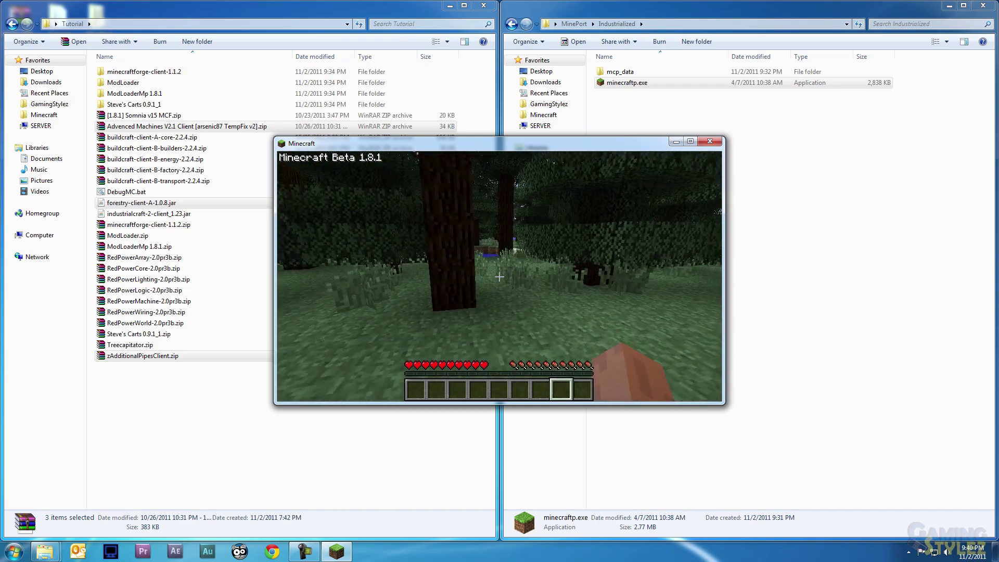
{"action": "key", "text": "w"}
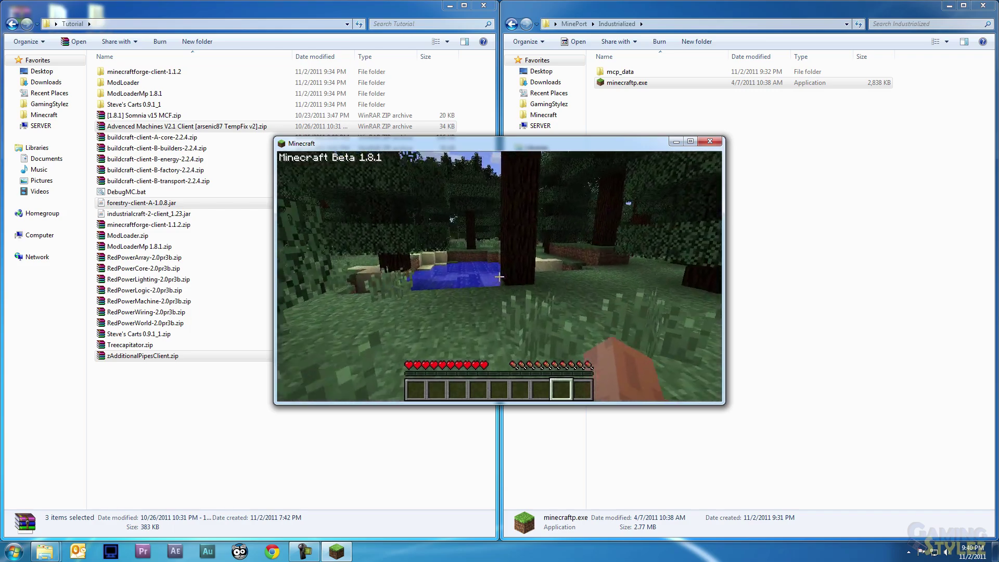
{"action": "key", "text": "w"}
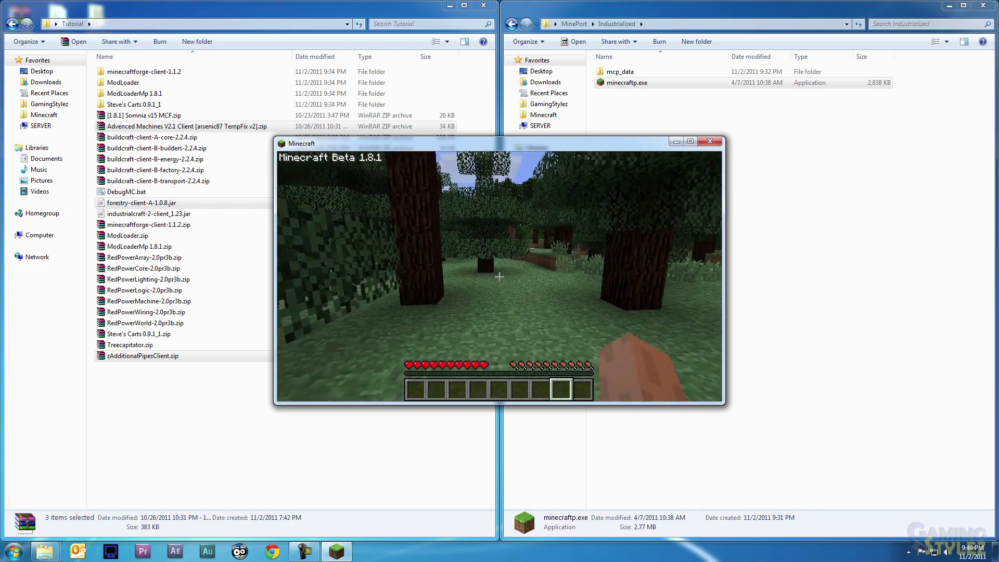
{"action": "key", "text": "w"}
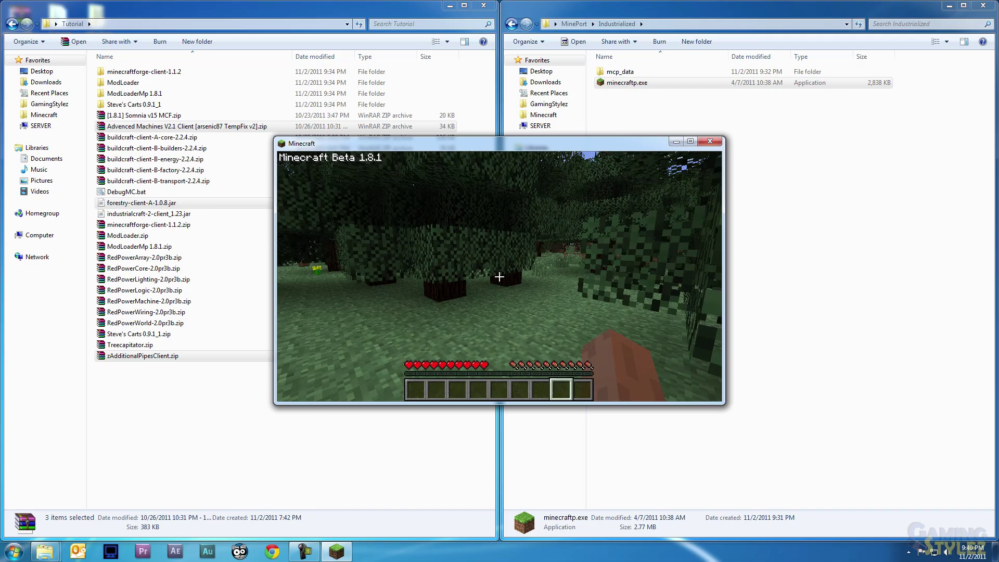
Keep exploring toward the pond and forest, then save and quit to title.
{"action": "key", "text": "w"}
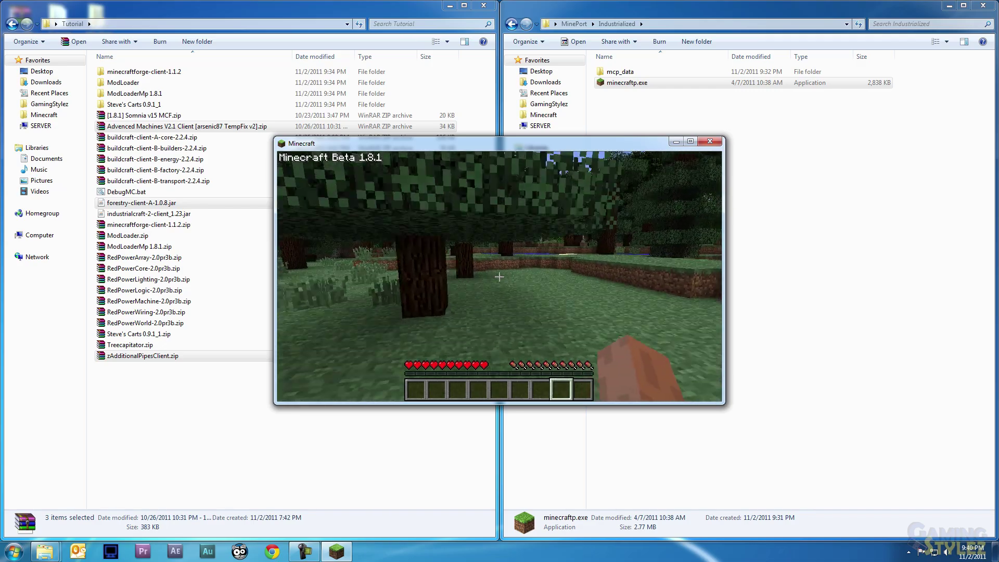
{"action": "key", "text": "w"}
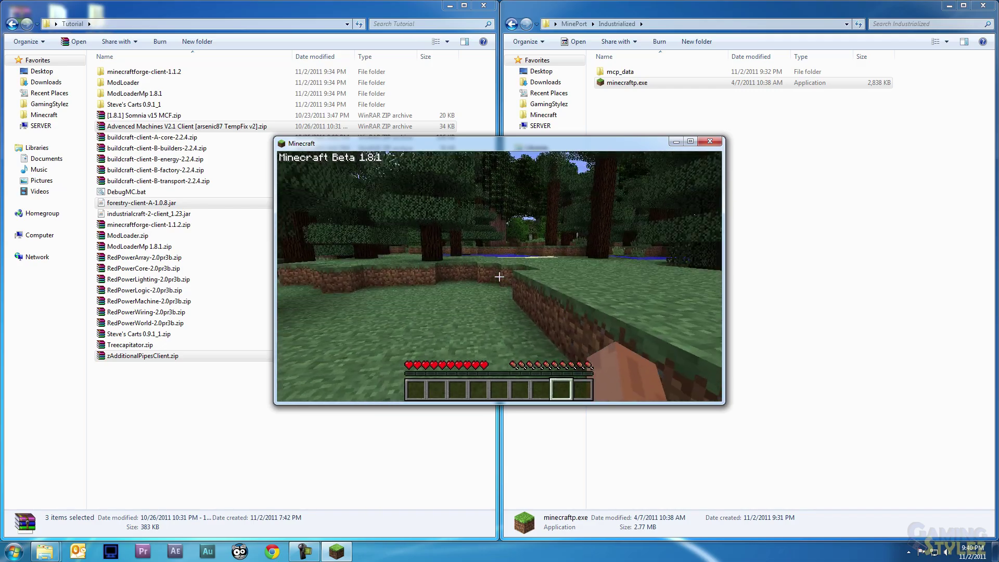
{"action": "key", "text": "w"}
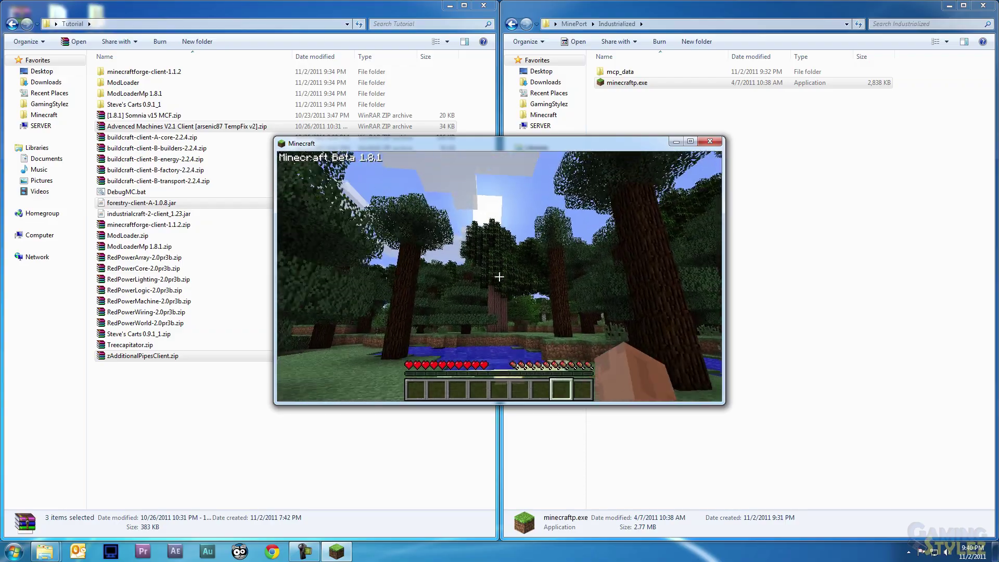
{"action": "key", "text": "w"}
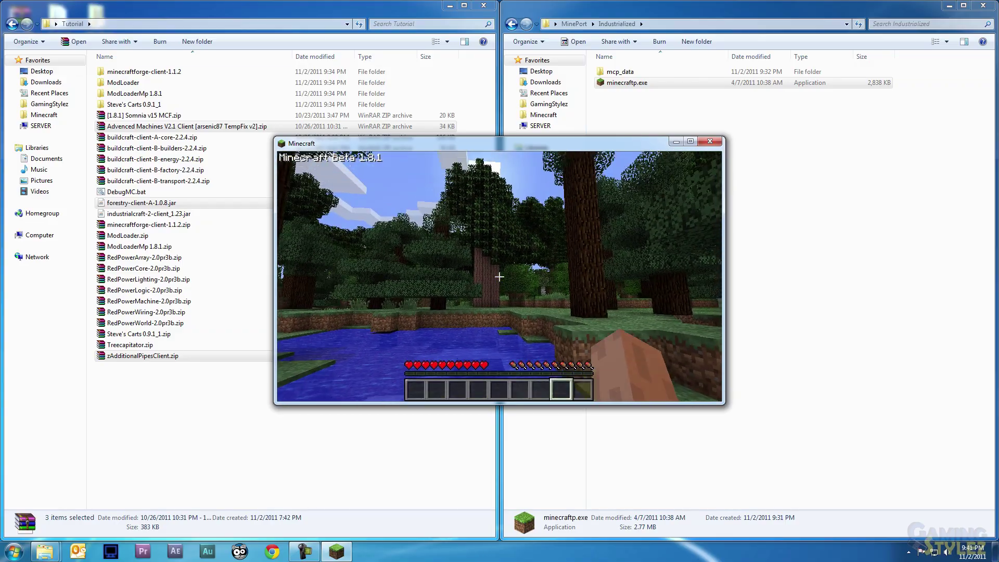
{"action": "key", "text": "w"}
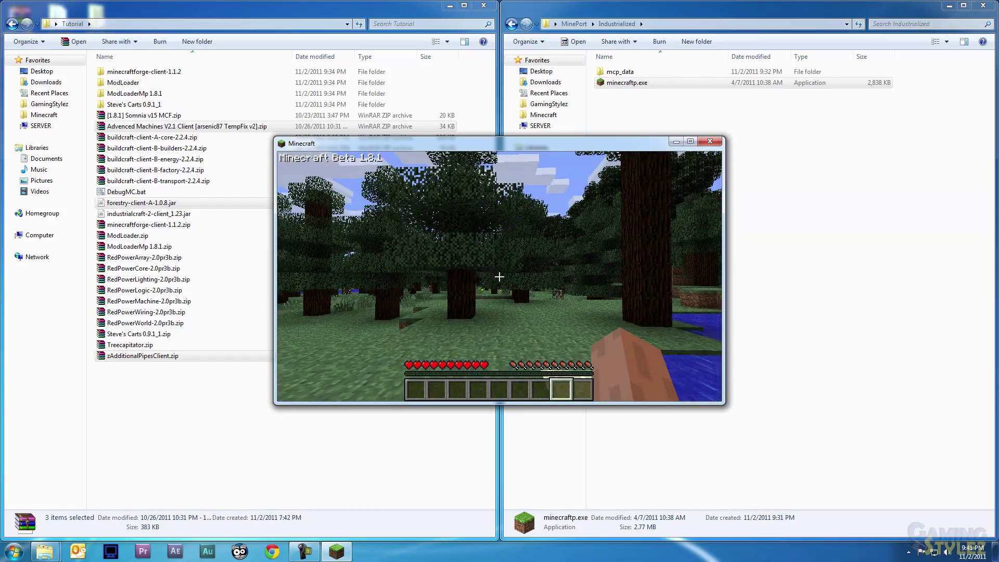
{"action": "key", "text": "w"}
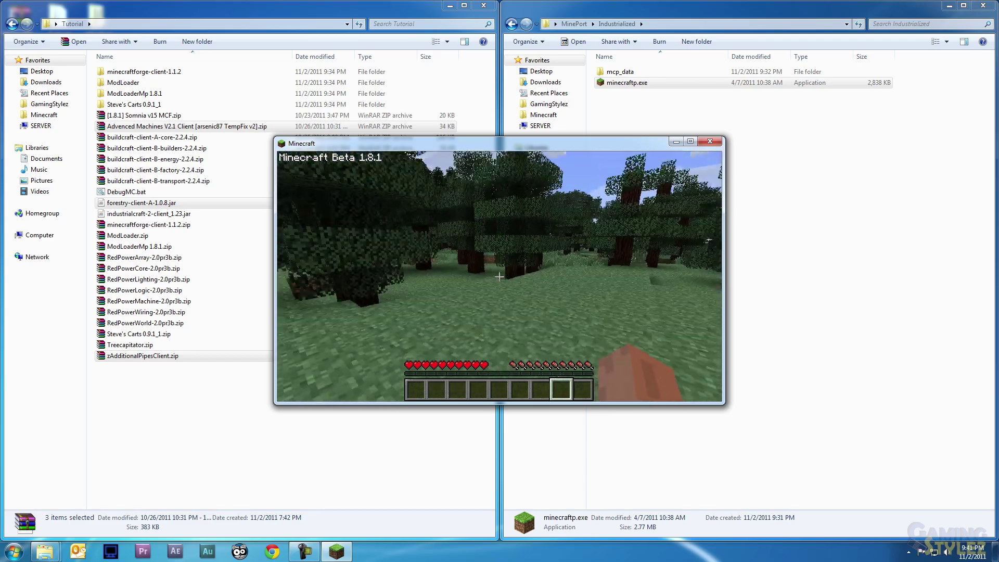
{"action": "key", "text": "w"}
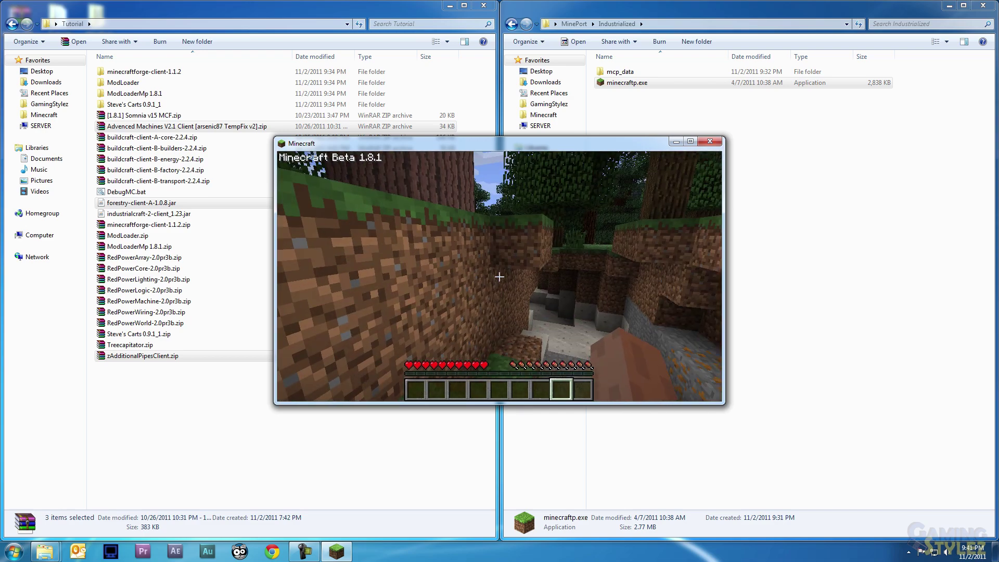
{"action": "key", "text": "Escape"}
{"action": "left_click", "coordinate": [487, 334]}
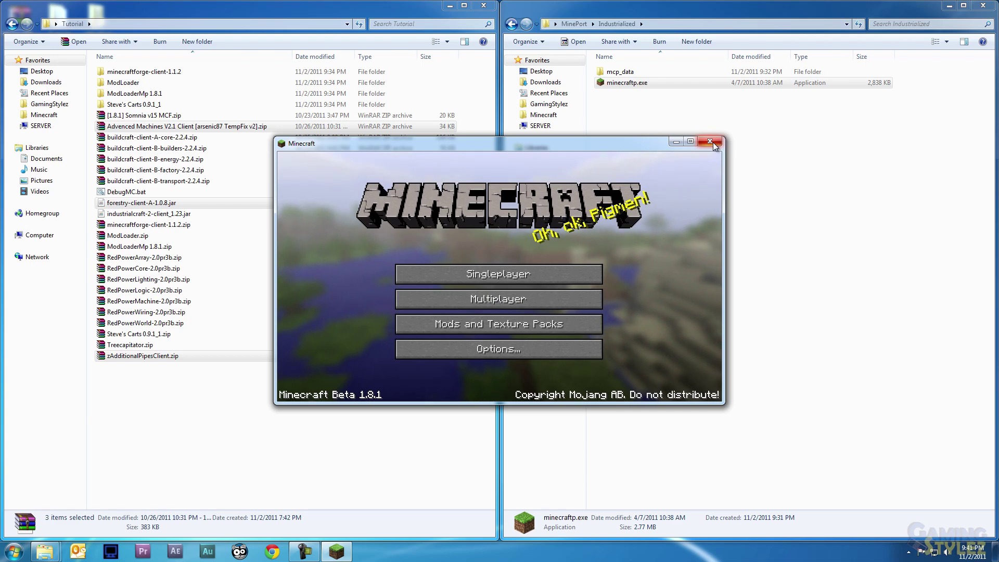
Close Minecraft and open mcp_data\.minecraft\redpower, bringing up the actions for redpower.cfg.
{"action": "left_click", "coordinate": [711, 141]}
{"action": "left_click", "coordinate": [633, 73]}
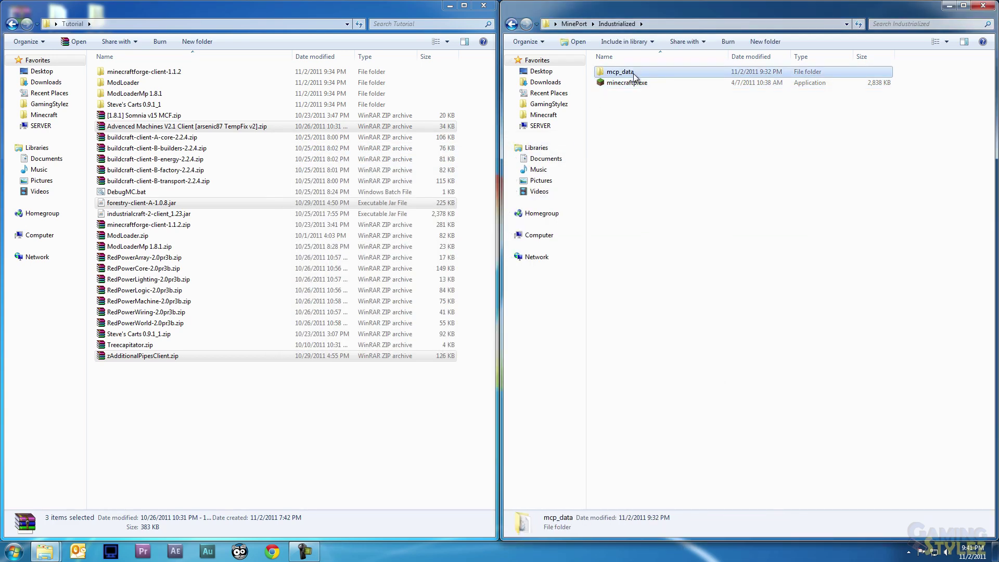
{"action": "double_click", "coordinate": [633, 73]}
{"action": "double_click", "coordinate": [628, 76]}
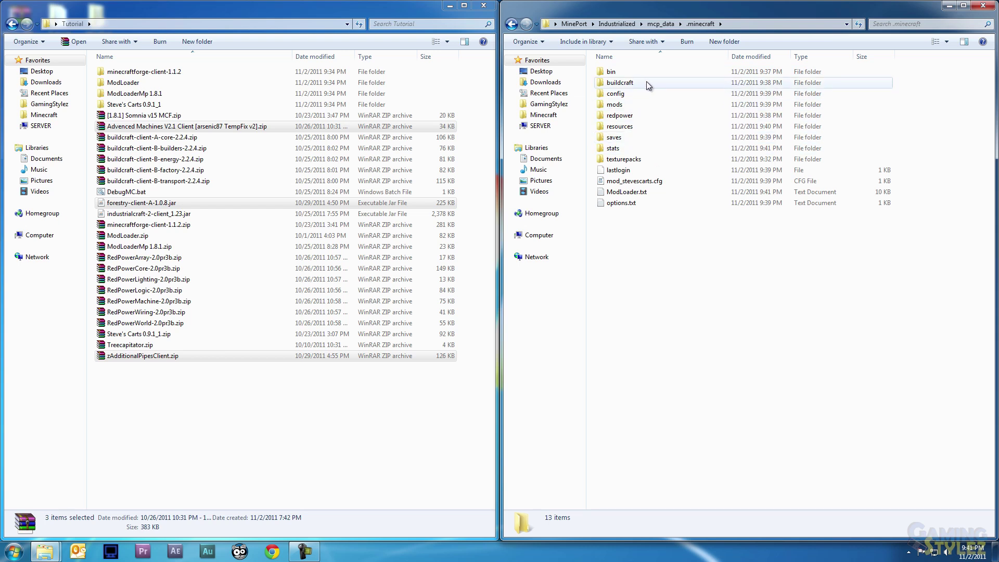
{"action": "double_click", "coordinate": [626, 115]}
{"action": "left_click", "coordinate": [617, 74]}
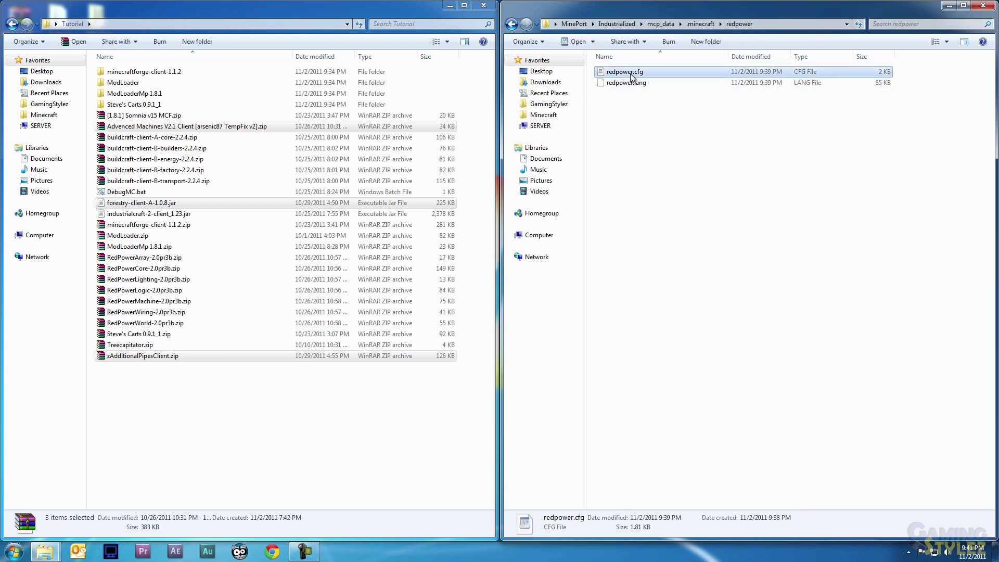
{"action": "right_click", "coordinate": [615, 75]}
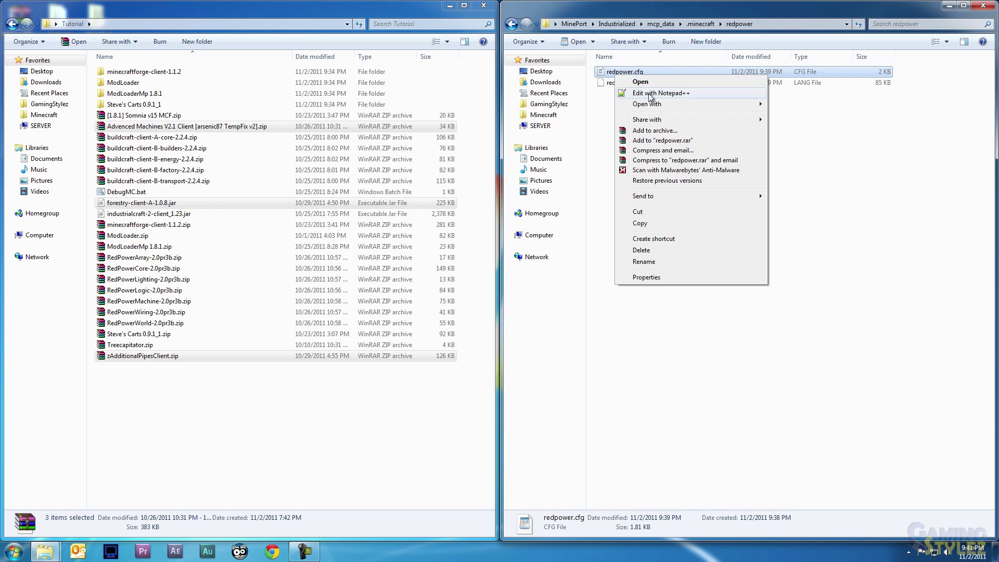
In Notepad++, set copper and tin ore generation to 0 in redpower.cfg, save and close.
{"action": "left_click", "coordinate": [698, 94]}
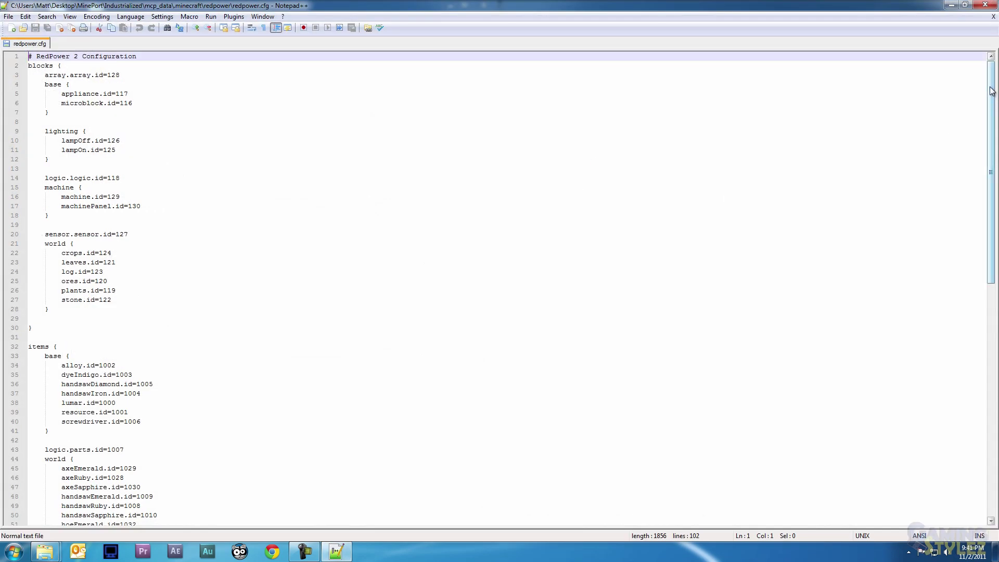
{"action": "left_click_drag", "start_coordinate": [991, 93], "coordinate": [991, 331]}
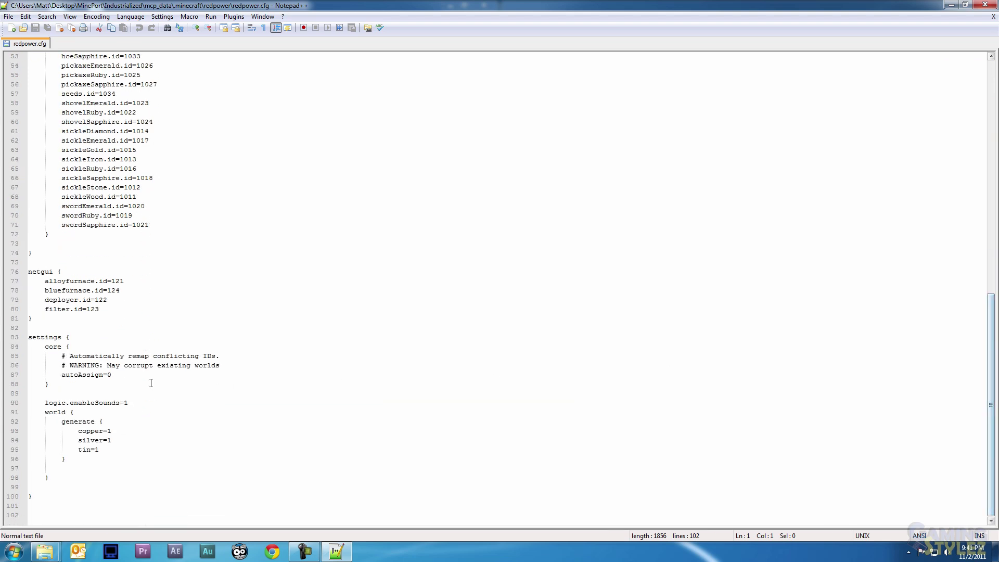
{"action": "left_click", "coordinate": [123, 431]}
{"action": "key", "text": "BackSpace"}
{"action": "type", "text": "0"}
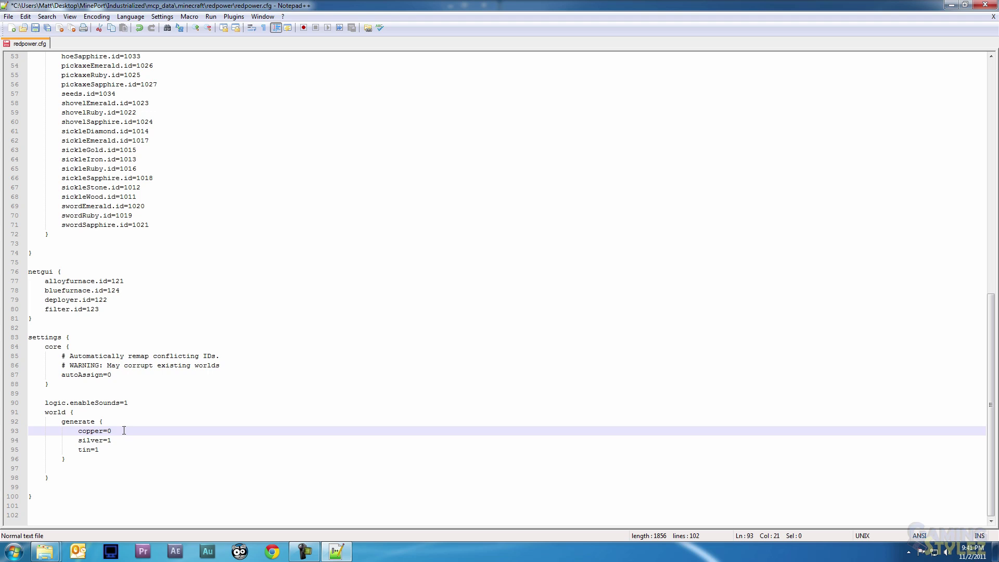
{"action": "key", "text": "Down"}
{"action": "key", "text": "Down"}
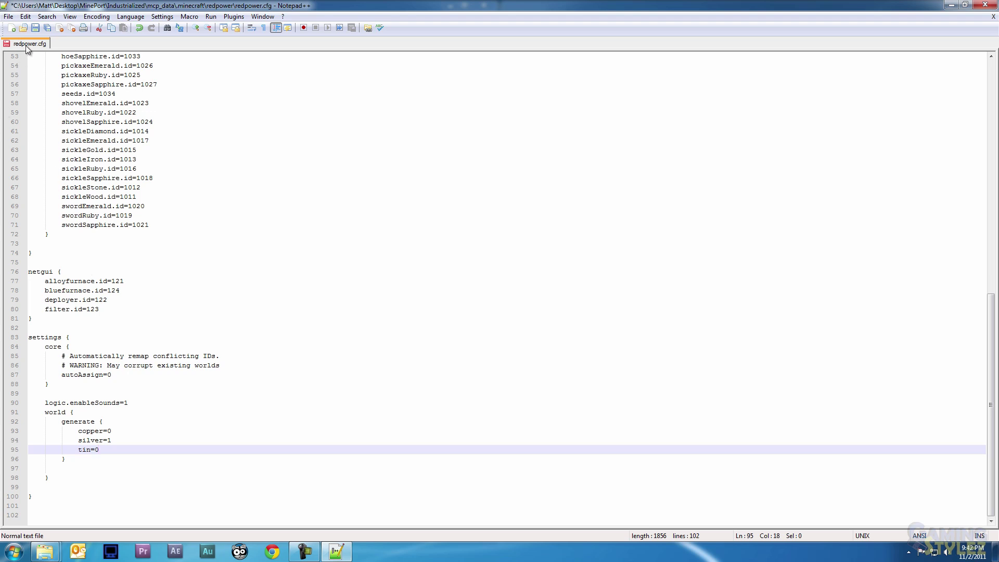
{"action": "left_click", "coordinate": [35, 28]}
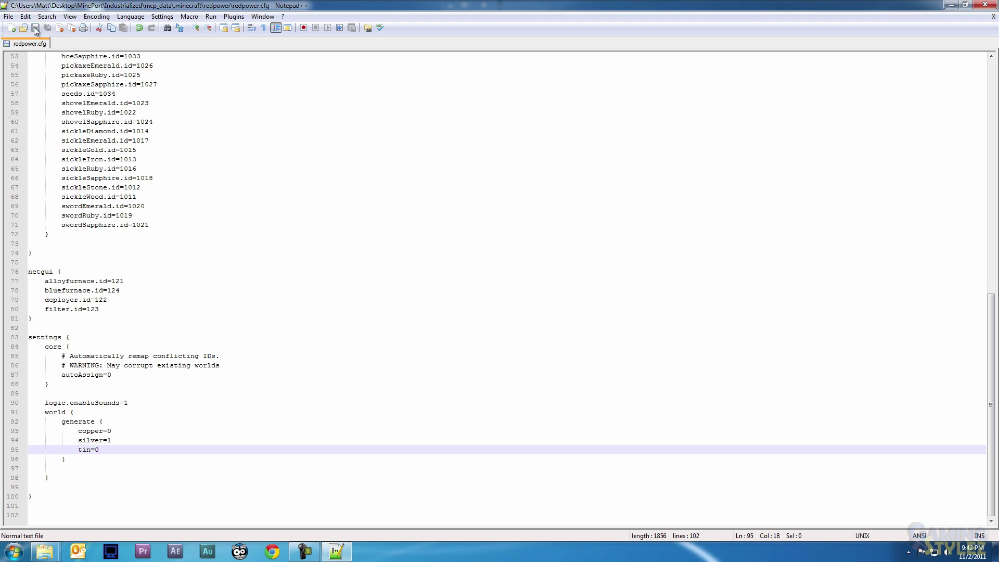
{"action": "left_click", "coordinate": [984, 5]}
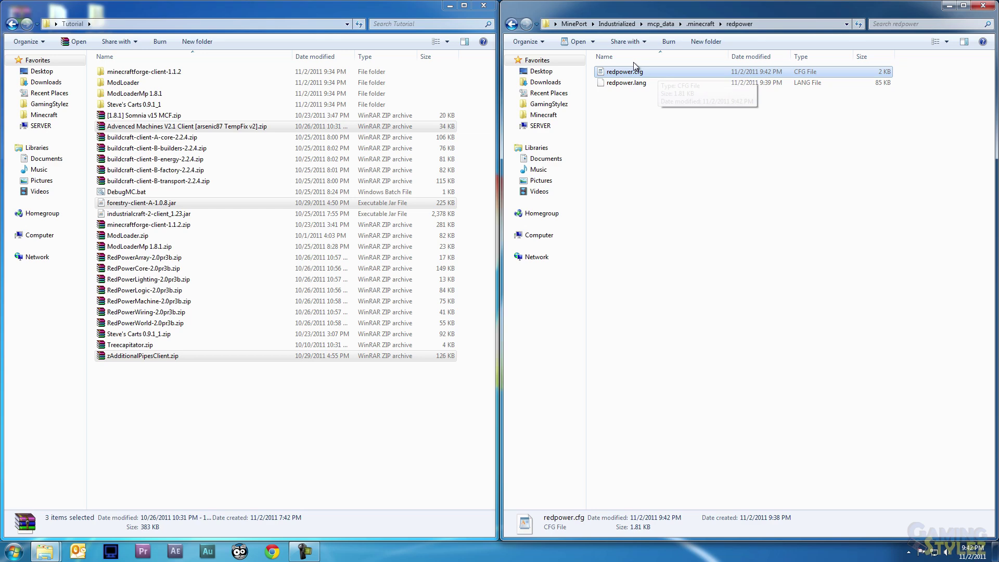
Launch the portable minecraftp.exe from the Industrialized folder and log in.
{"action": "left_click", "coordinate": [614, 24]}
{"action": "double_click", "coordinate": [627, 82]}
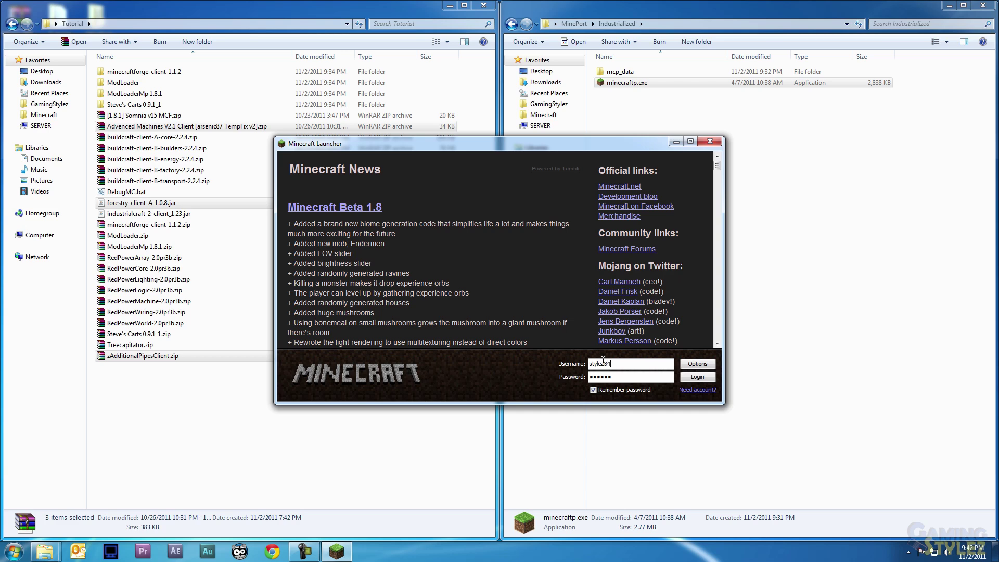
{"action": "key", "text": "Return"}
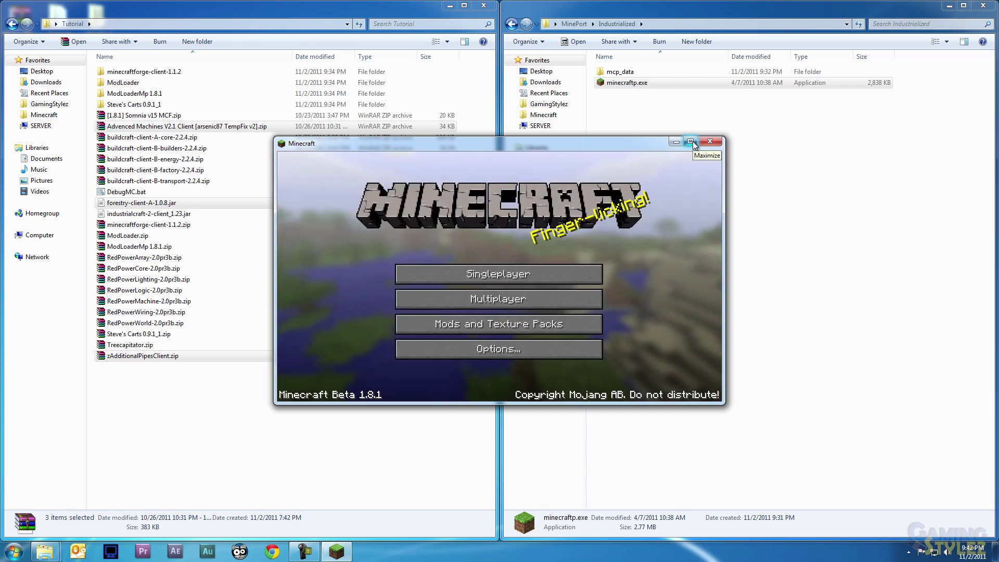
Delete the old singleplayer New World and generate a fresh one.
{"action": "left_click", "coordinate": [549, 279]}
{"action": "left_click", "coordinate": [447, 272]}
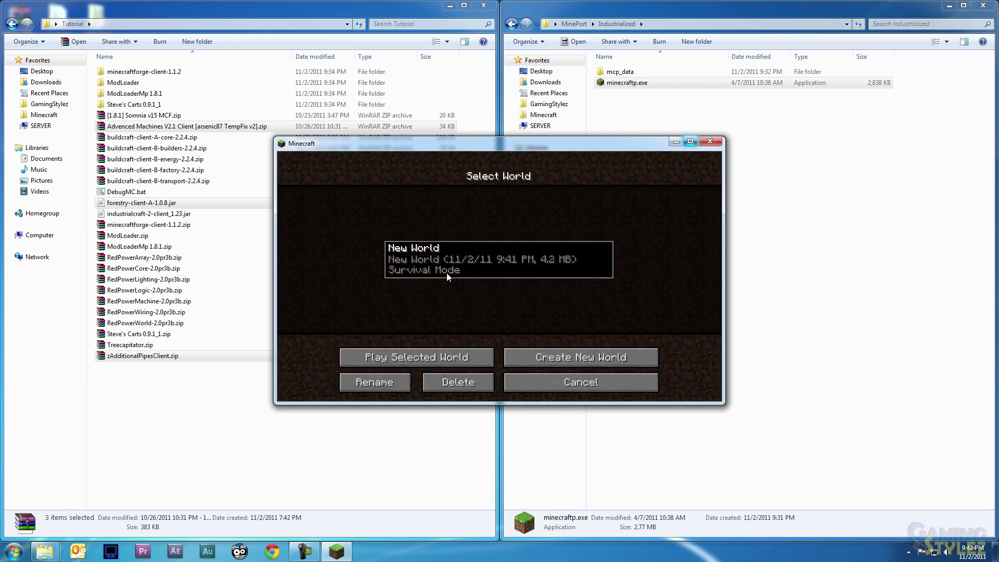
{"action": "left_click", "coordinate": [451, 389]}
{"action": "left_click", "coordinate": [457, 299]}
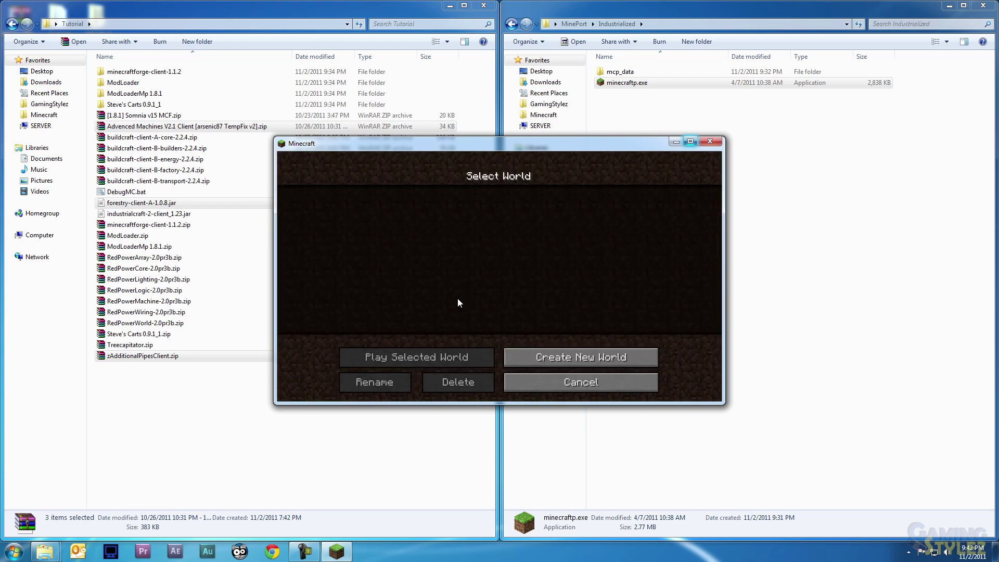
{"action": "left_click", "coordinate": [544, 356]}
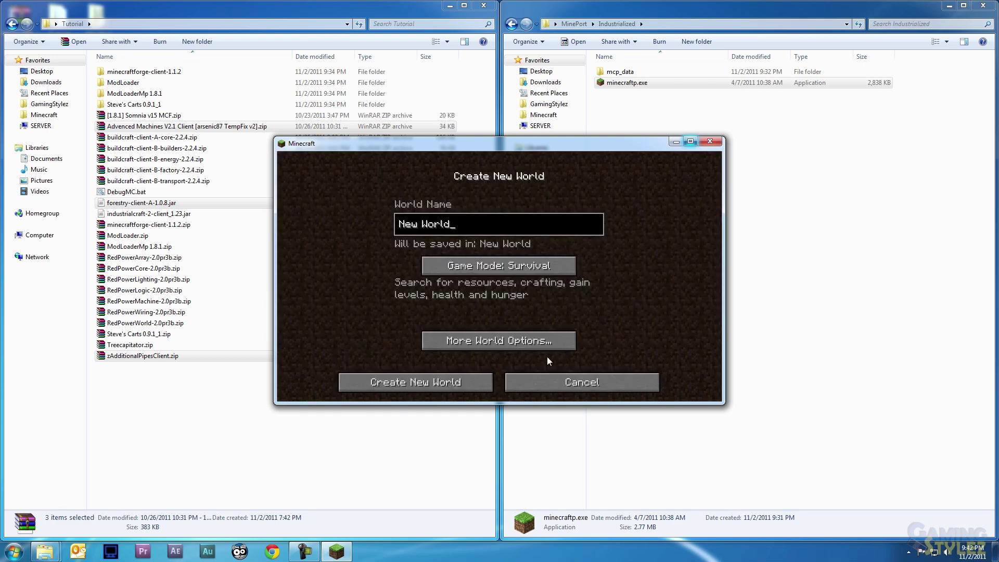
{"action": "left_click", "coordinate": [416, 382]}
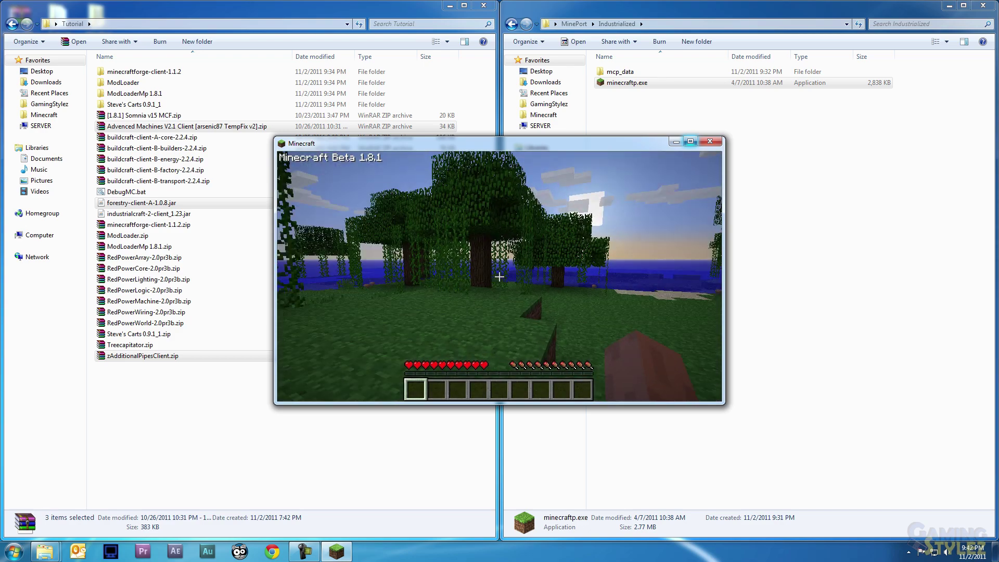
Walk through the trees to test the world, then save and quit to the title screen.
{"action": "key", "text": "w"}
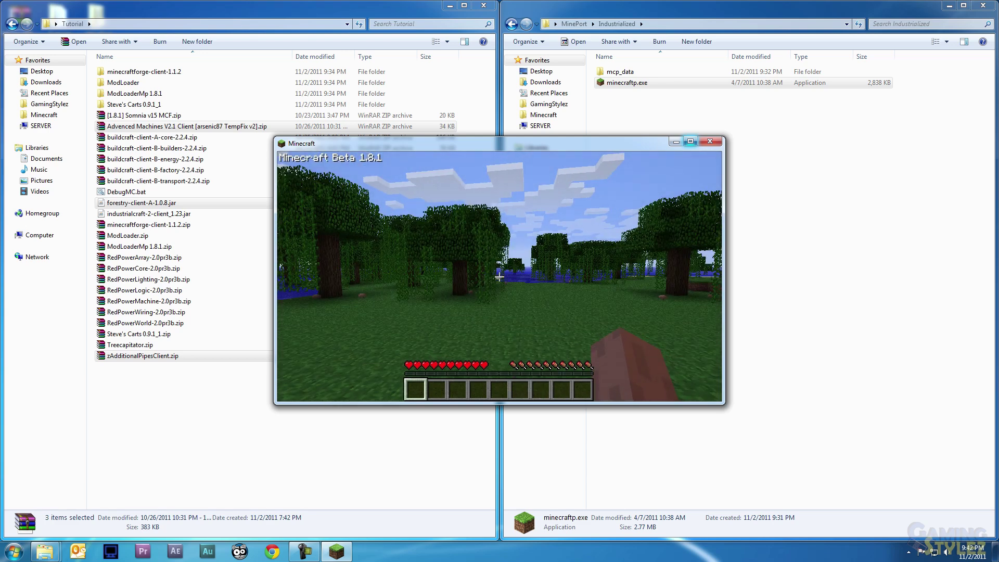
{"action": "key", "text": "Escape"}
{"action": "left_click", "coordinate": [478, 333]}
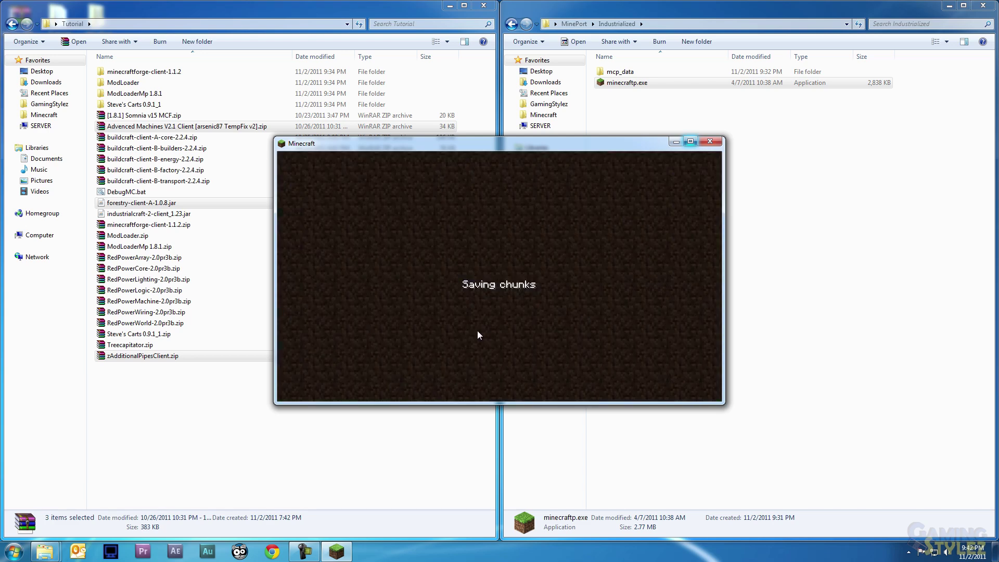
Close Minecraft and select the buildcraft-client-A-core-2.2.4.zip mod in the Tutorial folder.
{"action": "left_click", "coordinate": [710, 142]}
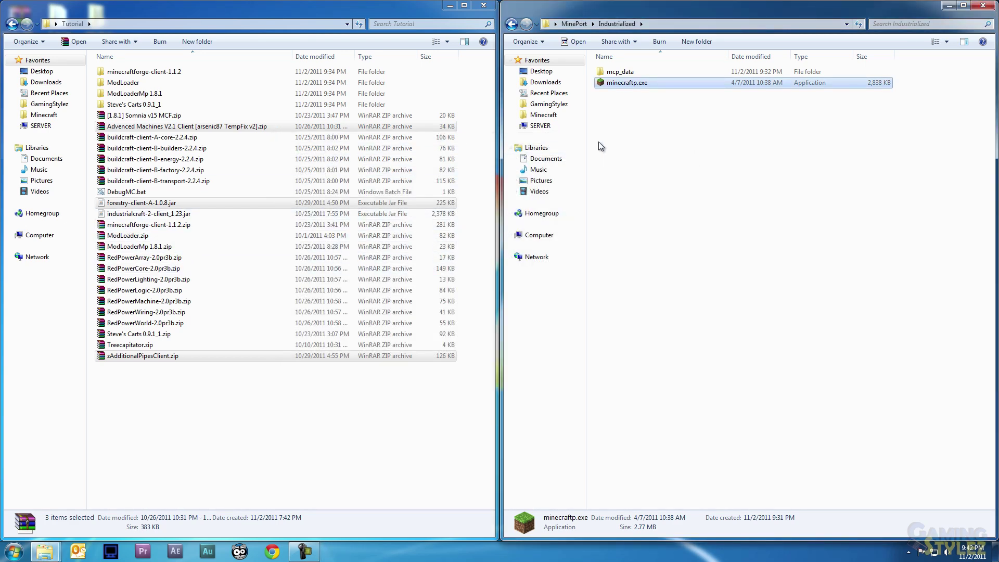
{"action": "left_click", "coordinate": [651, 101]}
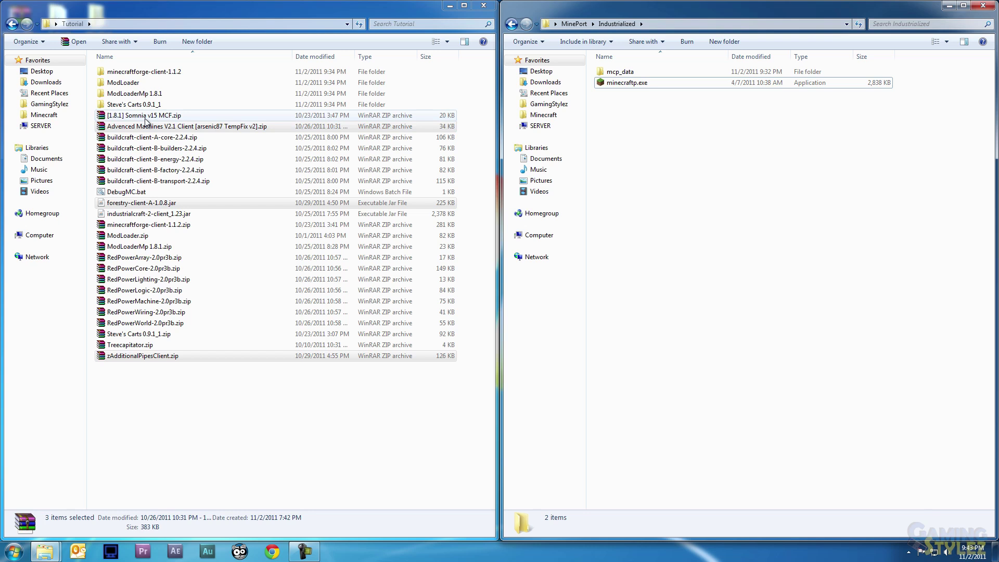
{"action": "left_click", "coordinate": [149, 137]}
Go through the IndustrialCraft 2, RedPowerLighting, Advanced Machines V2.1 and Forestry mod files.
{"action": "left_click", "coordinate": [133, 214]}
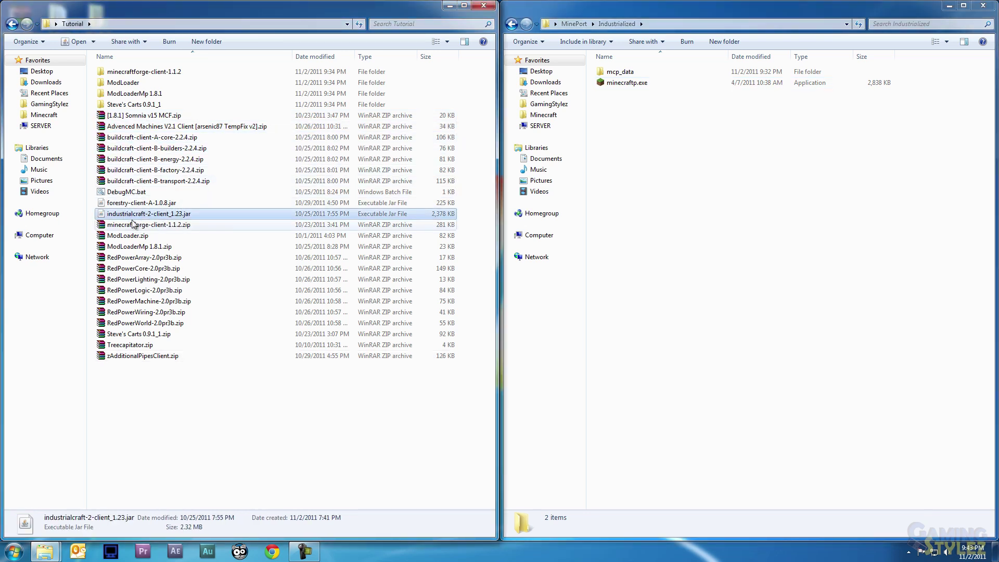
{"action": "left_click", "coordinate": [129, 280]}
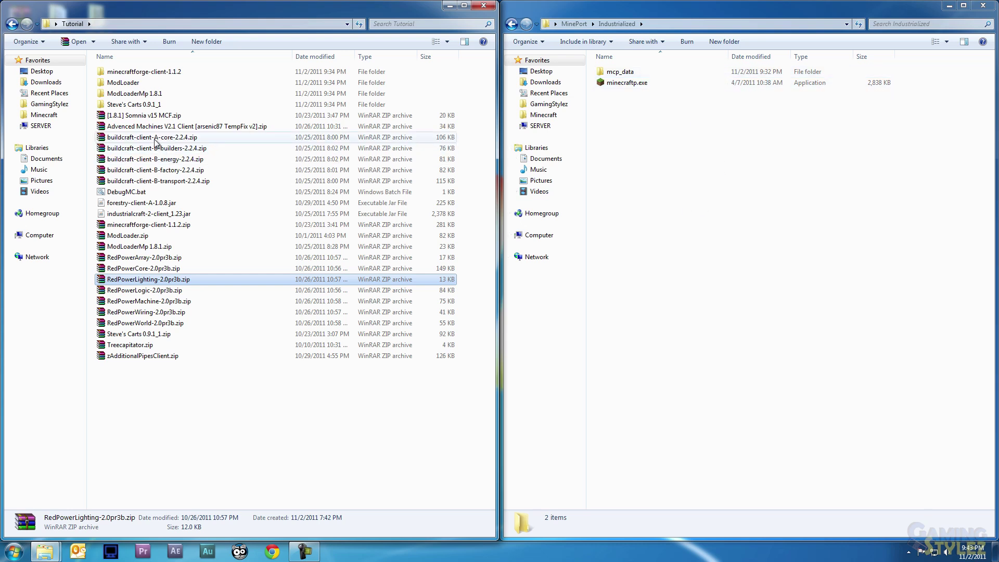
{"action": "left_click", "coordinate": [136, 128]}
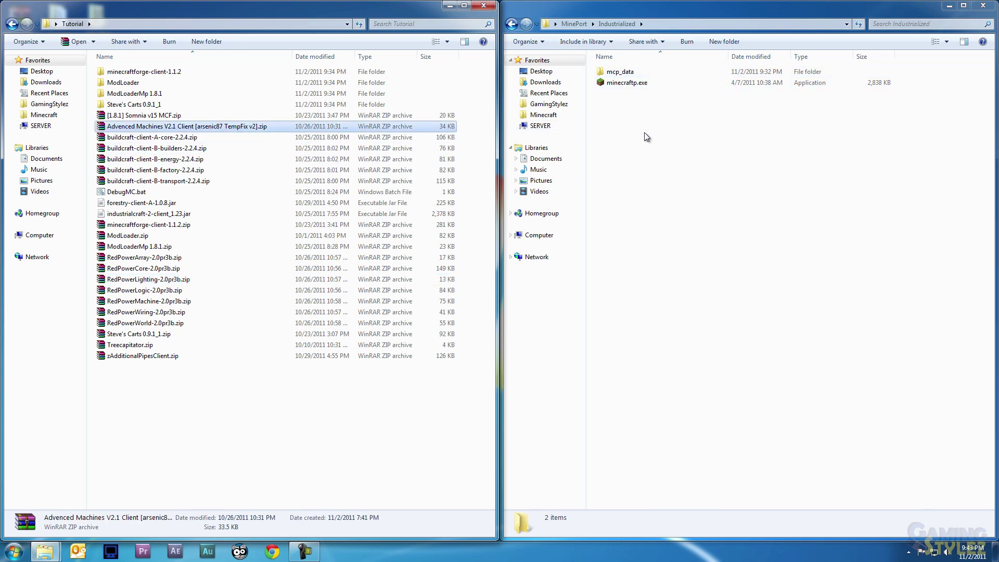
{"action": "left_click", "coordinate": [122, 215]}
{"action": "left_click", "coordinate": [125, 205]}
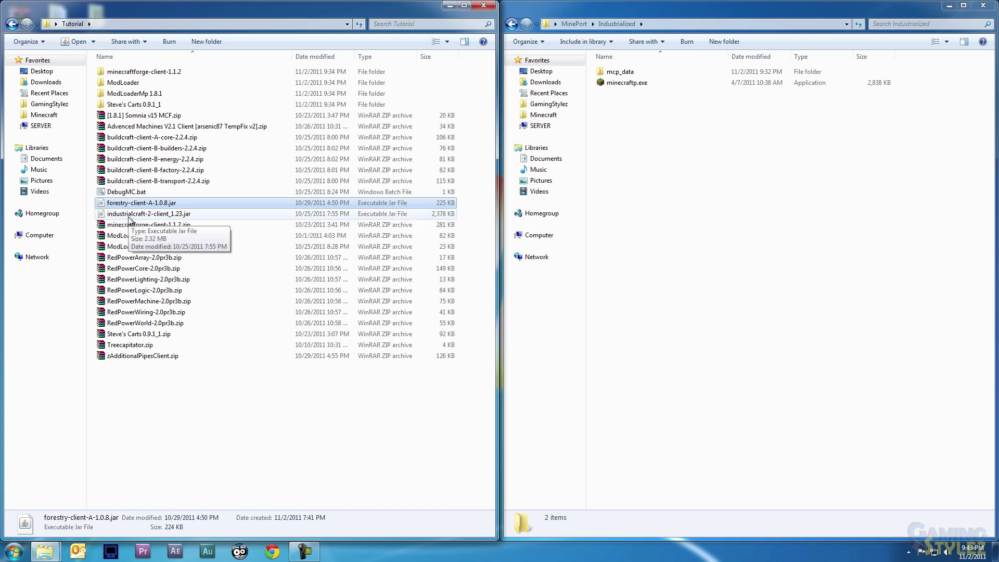
{"action": "left_click", "coordinate": [133, 279]}
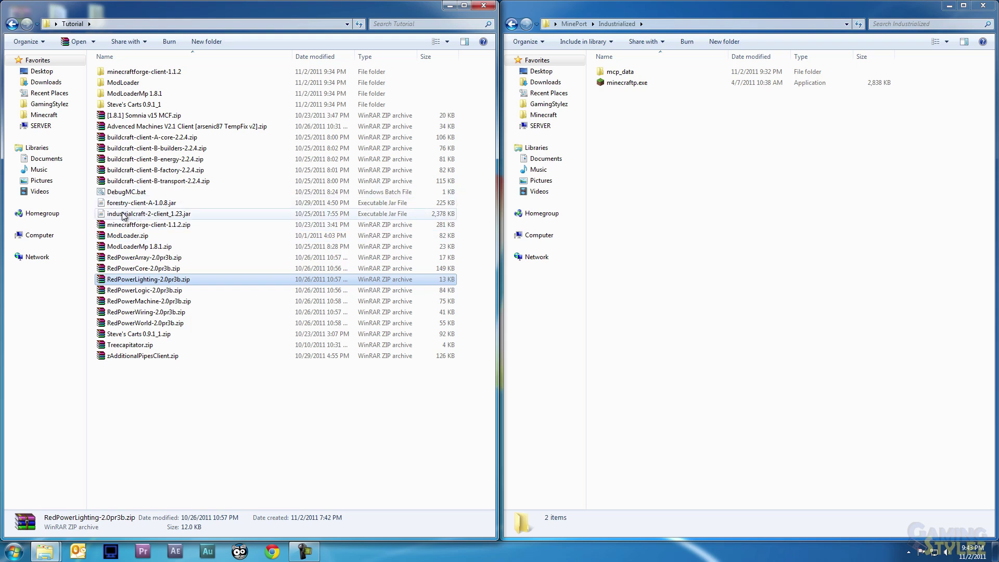
{"action": "left_click", "coordinate": [127, 151]}
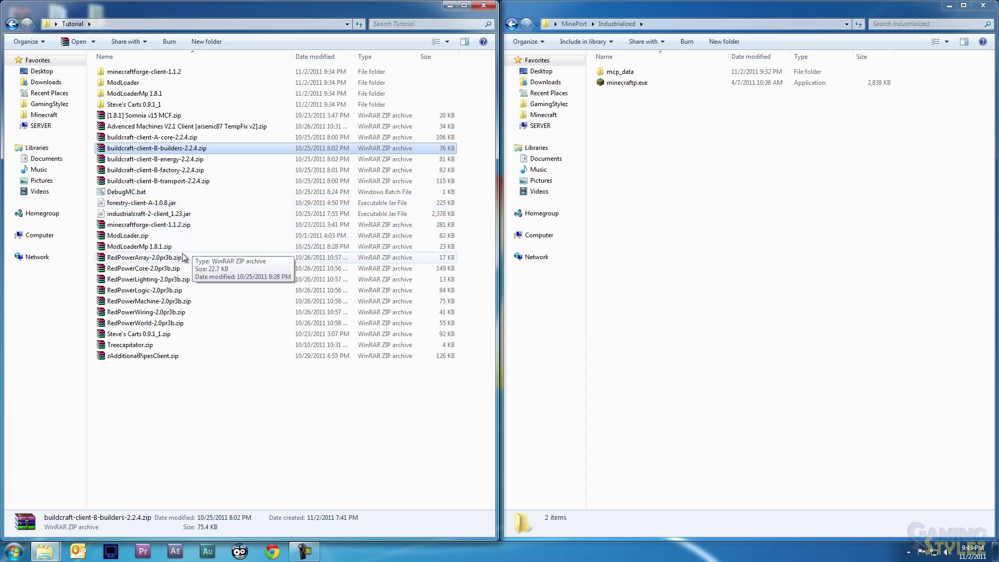
{"action": "left_click", "coordinate": [133, 217]}
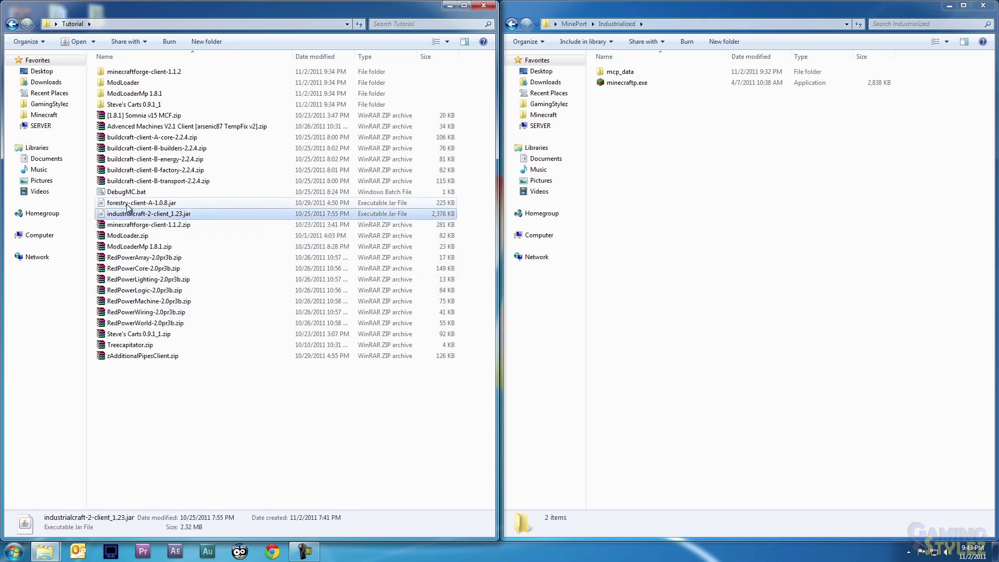
{"action": "left_click", "coordinate": [130, 205]}
{"action": "left_click", "coordinate": [126, 129]}
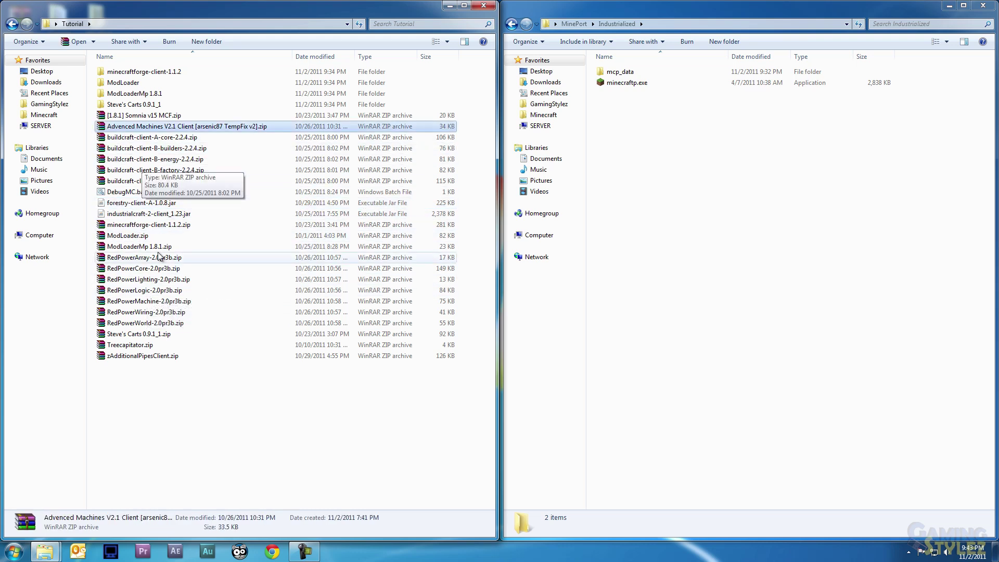
{"action": "left_click", "coordinate": [125, 357]}
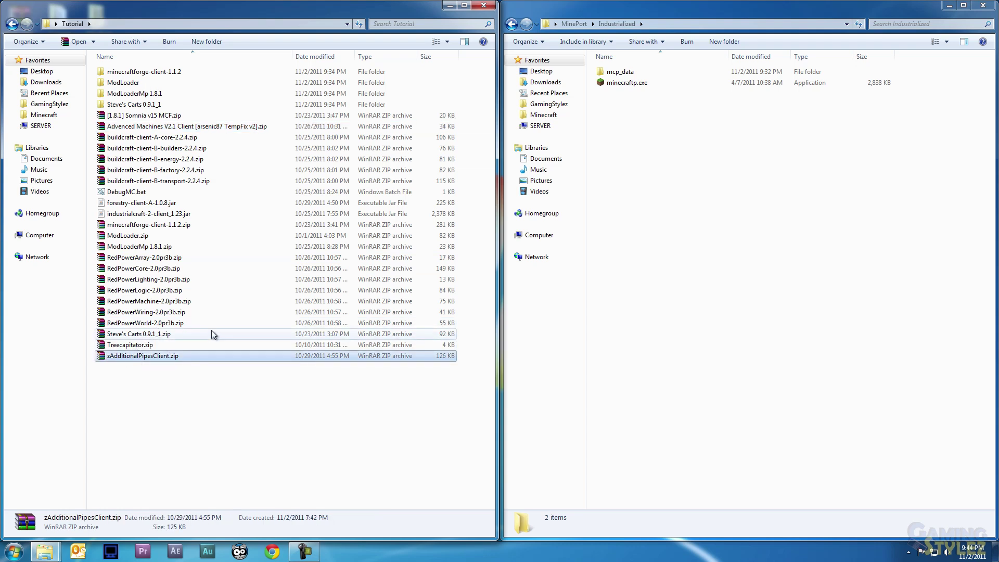